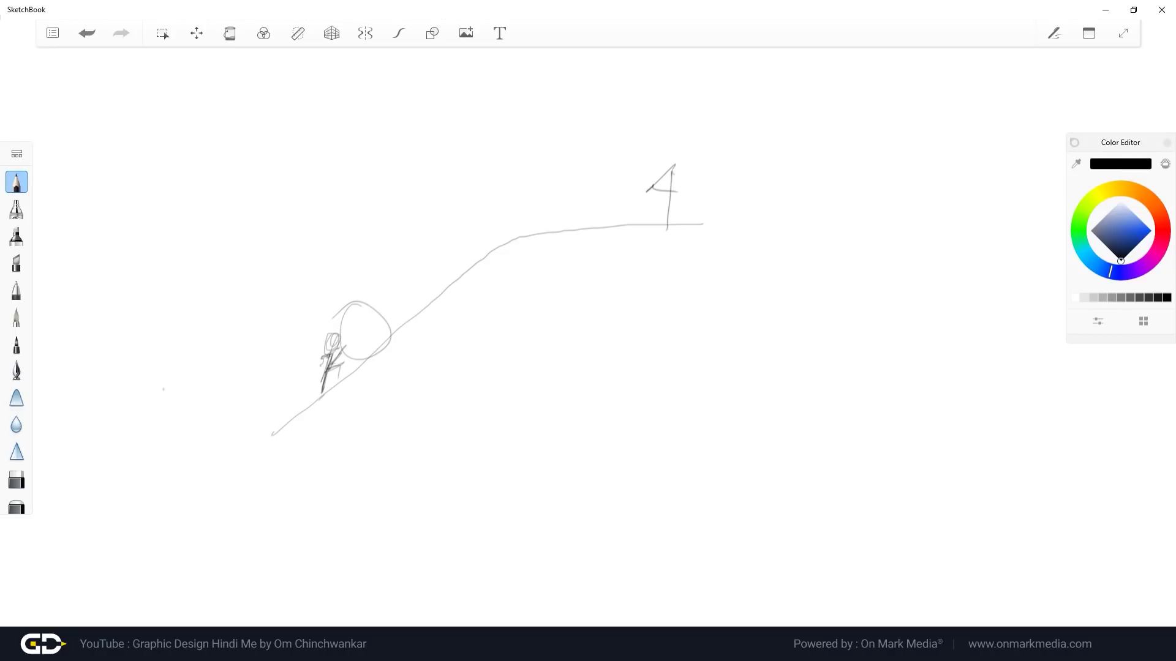
Darken the figure pushing the ball up the slope and draw an arrow along the incline towards the flag.
drag(333, 335, 324, 389)
drag(348, 339, 334, 371)
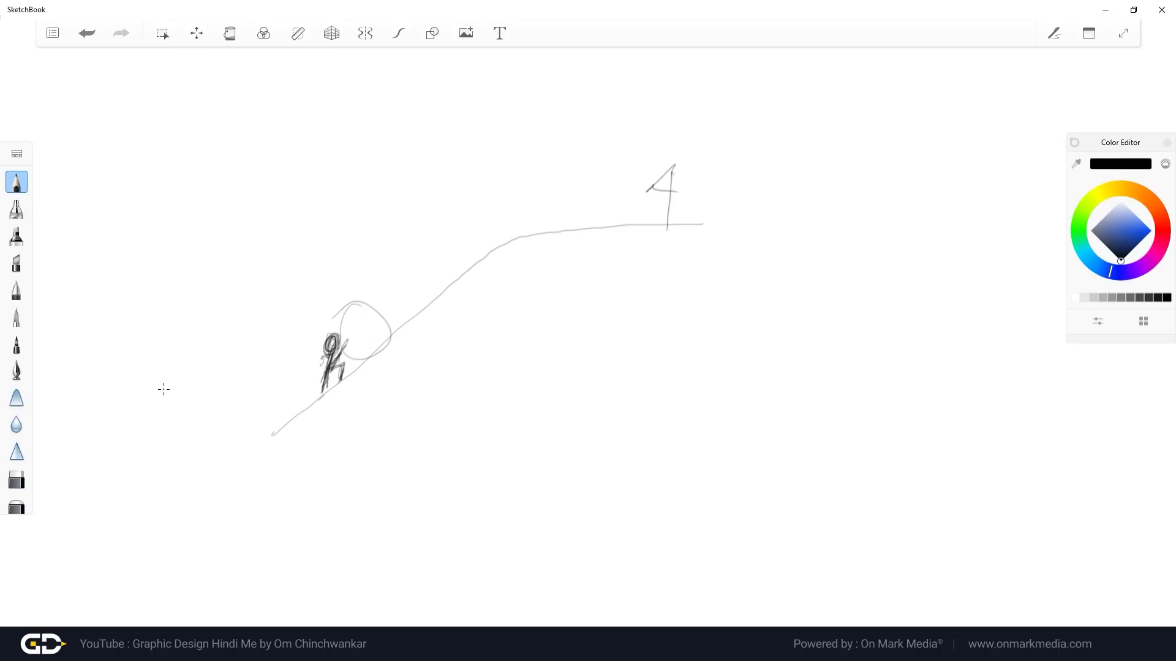
drag(390, 302, 455, 257)
mouse_move(440, 258)
mouse_down()
mouse_move(459, 255)
mouse_move(452, 281)
mouse_up()
drag(635, 166, 673, 174)
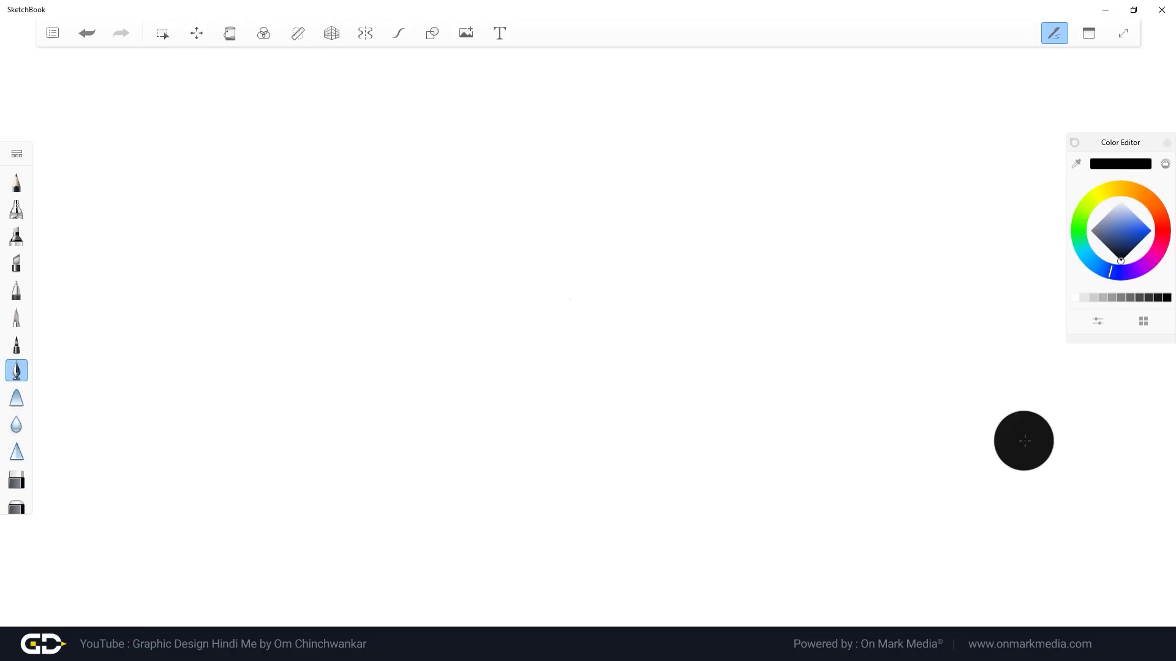
key(ctrl+z)
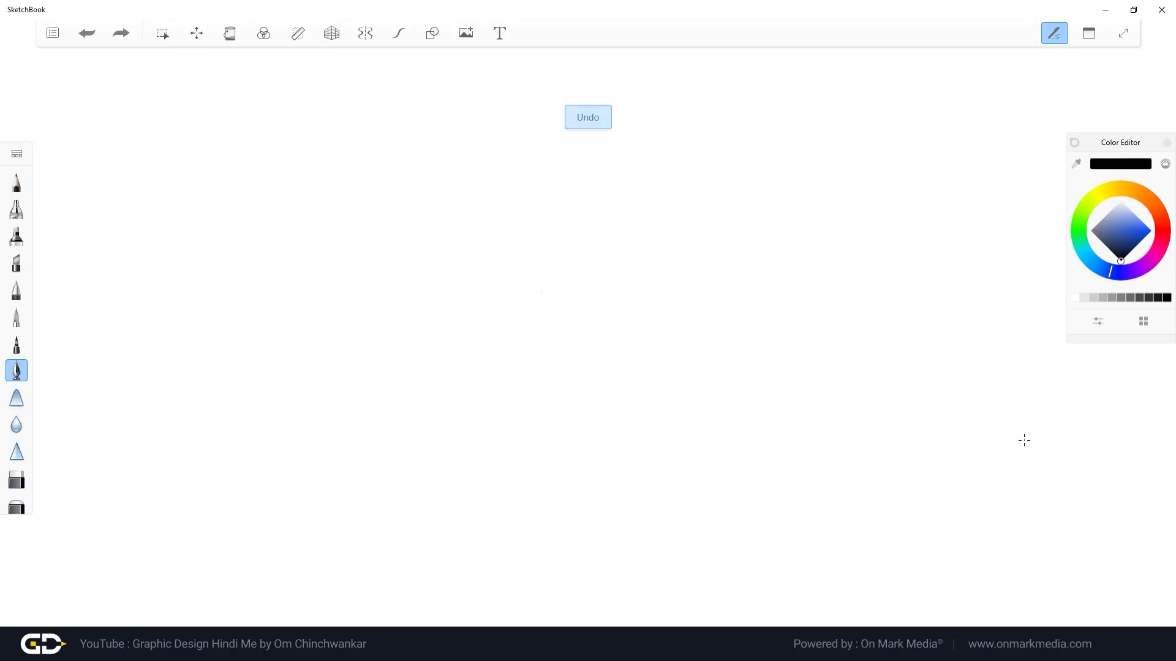
Sketch a horizontal sword with a pointed blade, crossguard and handle, and draw a snail sitting on the blade.
drag(492, 289, 662, 288)
click(682, 289)
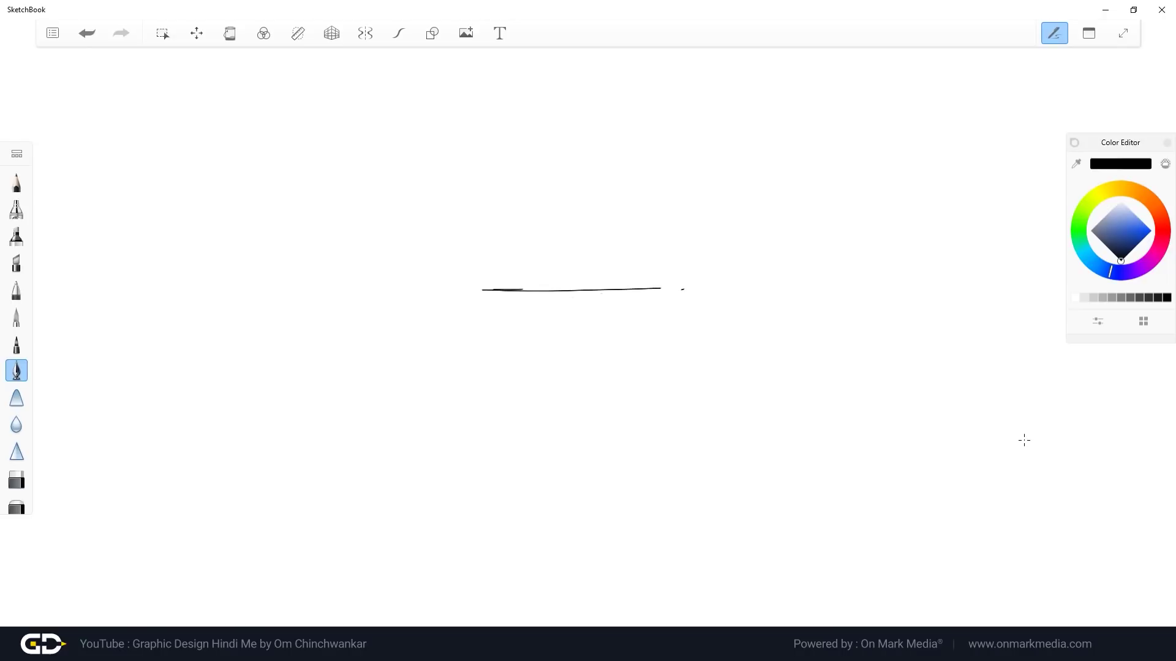
mouse_move(481, 295)
mouse_down()
mouse_move(519, 319)
mouse_move(690, 316)
mouse_up()
mouse_move(668, 265)
mouse_down()
mouse_move(674, 349)
mouse_move(703, 308)
mouse_move(706, 360)
mouse_move(706, 266)
mouse_up()
drag(679, 342, 720, 341)
mouse_move(704, 287)
mouse_down()
mouse_move(744, 306)
mouse_move(687, 318)
mouse_up()
drag(562, 255, 597, 269)
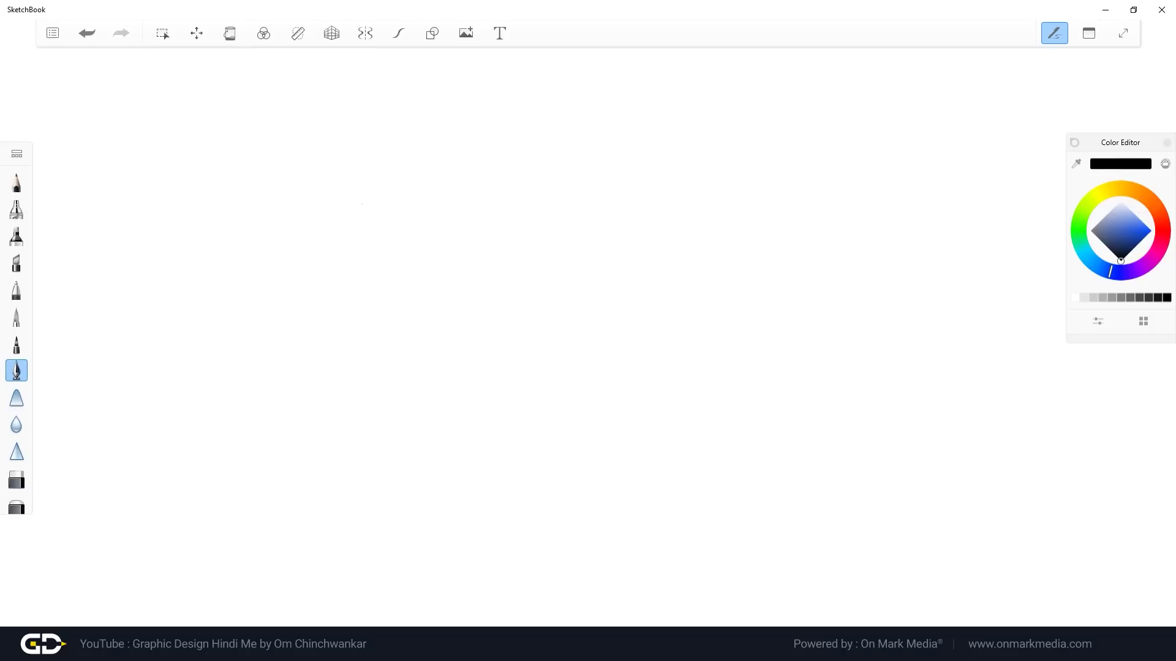
Draw a large, roughly square frame for the composition in the middle of the canvas.
drag(384, 127, 764, 118)
drag(383, 128, 373, 491)
drag(761, 108, 756, 336)
drag(754, 427, 751, 474)
drag(394, 475, 770, 476)
Draw a sharp blade rising diagonally from the frame's lower-left corner, redrawing its lower edge from the tip.
drag(387, 469, 500, 399)
mouse_move(381, 477)
mouse_down()
mouse_move(538, 359)
mouse_move(544, 401)
mouse_up()
drag(544, 403, 429, 480)
drag(539, 409, 442, 464)
key(ctrl+z)
key(ctrl+z)
key(ctrl+z)
drag(541, 360, 527, 419)
drag(531, 405, 453, 481)
Add a leader line from the blade out of the frame and label it "something sharp".
mouse_move(448, 447)
mouse_down()
mouse_move(219, 482)
mouse_move(236, 476)
mouse_up()
mouse_move(238, 455)
mouse_down()
mouse_move(255, 472)
mouse_move(251, 496)
mouse_up()
drag(222, 500, 212, 518)
mouse_move(229, 488)
mouse_down()
mouse_move(238, 508)
mouse_move(251, 503)
mouse_up()
drag(253, 498, 250, 520)
drag(252, 496, 252, 508)
Finish the snail's feelers on the blade and connect it by a leader line to the label "snail".
mouse_move(460, 399)
mouse_down()
mouse_move(437, 428)
mouse_move(466, 382)
mouse_up()
drag(435, 410, 247, 383)
drag(209, 377, 190, 397)
drag(207, 397, 227, 380)
drag(228, 365, 243, 386)
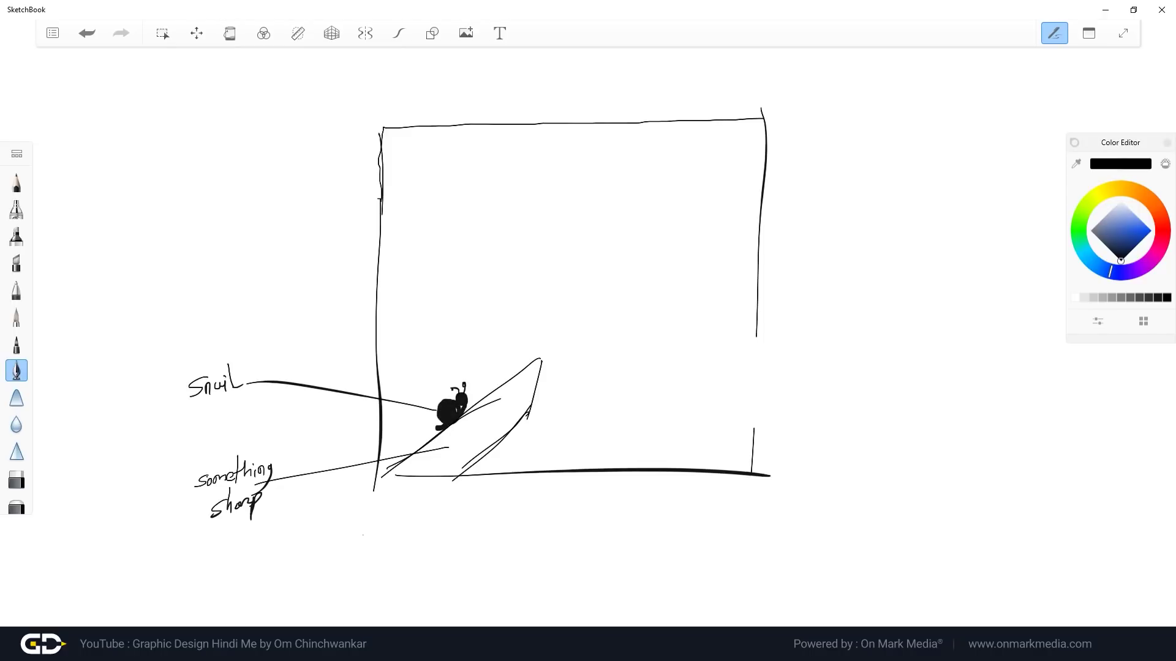
Branch a line off the "something sharp" label and write "sword" and "Blade" beside it.
drag(261, 488, 283, 506)
mouse_move(289, 515)
mouse_down()
mouse_move(279, 528)
mouse_move(323, 514)
mouse_up()
drag(325, 511, 331, 492)
drag(283, 542, 280, 564)
drag(281, 542, 282, 562)
mouse_move(297, 535)
mouse_down()
mouse_move(296, 558)
mouse_move(311, 551)
mouse_up()
drag(319, 548, 322, 529)
drag(324, 545, 335, 542)
Add the labels "thick" and "thin" with leader lines beside the blade notes, and circle and tick "thin".
drag(590, 338, 632, 323)
drag(266, 527, 107, 550)
mouse_move(110, 518)
mouse_down()
mouse_move(110, 536)
mouse_move(153, 526)
mouse_up()
drag(252, 555, 177, 577)
mouse_move(138, 574)
mouse_down()
mouse_move(136, 595)
mouse_move(170, 588)
mouse_up()
mouse_move(162, 568)
mouse_down()
mouse_move(155, 610)
mouse_move(135, 568)
mouse_up()
drag(169, 563, 198, 554)
Thicken the blade's outline and hatch its lower side with diagonal strokes.
mouse_move(467, 413)
mouse_down()
mouse_move(568, 356)
mouse_move(560, 386)
mouse_up()
mouse_move(553, 379)
mouse_down()
mouse_move(579, 362)
mouse_move(596, 443)
mouse_move(557, 480)
mouse_up()
drag(486, 448, 552, 416)
drag(458, 477, 533, 426)
drag(467, 476, 530, 436)
drag(490, 461, 526, 431)
Extend the frame's bottom line to a "Hold" label and draw curved mound lines beside the blade.
drag(748, 473, 781, 470)
mouse_move(790, 464)
mouse_down()
mouse_move(789, 491)
mouse_move(841, 475)
mouse_up()
drag(636, 432, 606, 448)
drag(640, 436, 725, 465)
mouse_move(603, 407)
mouse_down()
mouse_move(725, 460)
mouse_move(635, 418)
mouse_move(551, 354)
mouse_up()
key(ctrl+z)
Draw a vine arching from the blade tip and a tall branching stem with leaves on the mound.
drag(672, 411, 519, 360)
mouse_move(569, 348)
mouse_down()
mouse_move(548, 335)
mouse_move(575, 338)
mouse_up()
drag(654, 287, 707, 421)
drag(637, 246, 673, 288)
drag(707, 397, 750, 305)
drag(748, 274, 737, 331)
drag(712, 448, 736, 393)
Draw a leader line from the leafy stems out of the frame and label it "Plant".
mouse_move(742, 373)
mouse_down()
mouse_move(732, 422)
mouse_move(860, 384)
mouse_up()
mouse_move(875, 382)
mouse_down()
mouse_move(869, 407)
mouse_move(876, 392)
mouse_up()
drag(889, 376, 919, 396)
drag(934, 361, 931, 398)
drag(921, 385, 944, 382)
drag(463, 165, 470, 214)
drag(473, 165, 704, 171)
drag(667, 158, 673, 211)
drag(508, 212, 673, 210)
drag(485, 181, 534, 180)
drag(521, 184, 515, 199)
drag(539, 184, 629, 189)
key(ctrl+z)
key(ctrl+z)
key(ctrl+z)
key(ctrl+z)
key(ctrl+z)
key(ctrl+z)
key(ctrl+z)
key(ctrl+z)
Draw a horizon line across the middle of the frame and label the frame's right side "W.S".
drag(380, 296, 612, 292)
drag(676, 295, 790, 296)
drag(756, 149, 886, 122)
click(880, 135)
drag(908, 119, 888, 140)
Reinforce the lines at the blade's tip and add small leaves to the vine and tall stem.
mouse_move(538, 362)
mouse_down()
mouse_move(401, 471)
mouse_move(584, 392)
mouse_move(591, 453)
mouse_move(560, 472)
mouse_up()
mouse_move(533, 366)
mouse_down()
mouse_move(382, 476)
mouse_move(581, 337)
mouse_move(527, 362)
mouse_up()
drag(624, 364, 667, 383)
drag(641, 340, 671, 380)
drag(680, 387, 674, 407)
mouse_move(662, 404)
mouse_down()
mouse_move(637, 421)
mouse_move(681, 426)
mouse_up()
mouse_move(698, 305)
mouse_down()
mouse_move(685, 334)
mouse_move(713, 340)
mouse_up()
Draw a text box in the frame's upper-left area and fill it with placeholder lettering and an underlined mark.
mouse_move(422, 165)
mouse_down()
mouse_move(425, 243)
mouse_move(568, 227)
mouse_up()
drag(434, 234, 575, 226)
drag(444, 178, 497, 172)
drag(471, 175, 466, 201)
drag(475, 187, 536, 184)
drag(518, 177, 569, 178)
drag(490, 208, 505, 219)
drag(480, 224, 520, 225)
Draw a half sun on the horizon with short rays above it and long light rays across the ground.
drag(401, 294, 476, 281)
mouse_move(405, 295)
mouse_down()
mouse_move(443, 273)
mouse_move(480, 289)
mouse_up()
drag(405, 266, 417, 290)
drag(485, 256, 448, 329)
mouse_move(437, 309)
mouse_down()
mouse_move(427, 349)
mouse_move(487, 346)
mouse_up()
drag(507, 304, 539, 323)
drag(531, 304, 583, 316)
drag(643, 331, 668, 331)
drag(522, 298, 590, 300)
Add leader lines and the labels "green", "Sun" and "Earth" for the plants, the rising sun and the ground.
mouse_move(700, 266)
mouse_down()
mouse_move(849, 260)
mouse_move(857, 281)
mouse_up()
drag(873, 263, 948, 254)
drag(399, 285, 248, 251)
drag(235, 257, 225, 285)
drag(234, 273, 273, 280)
mouse_move(438, 314)
mouse_down()
mouse_move(325, 300)
mouse_move(361, 295)
mouse_up()
drag(368, 275, 375, 303)
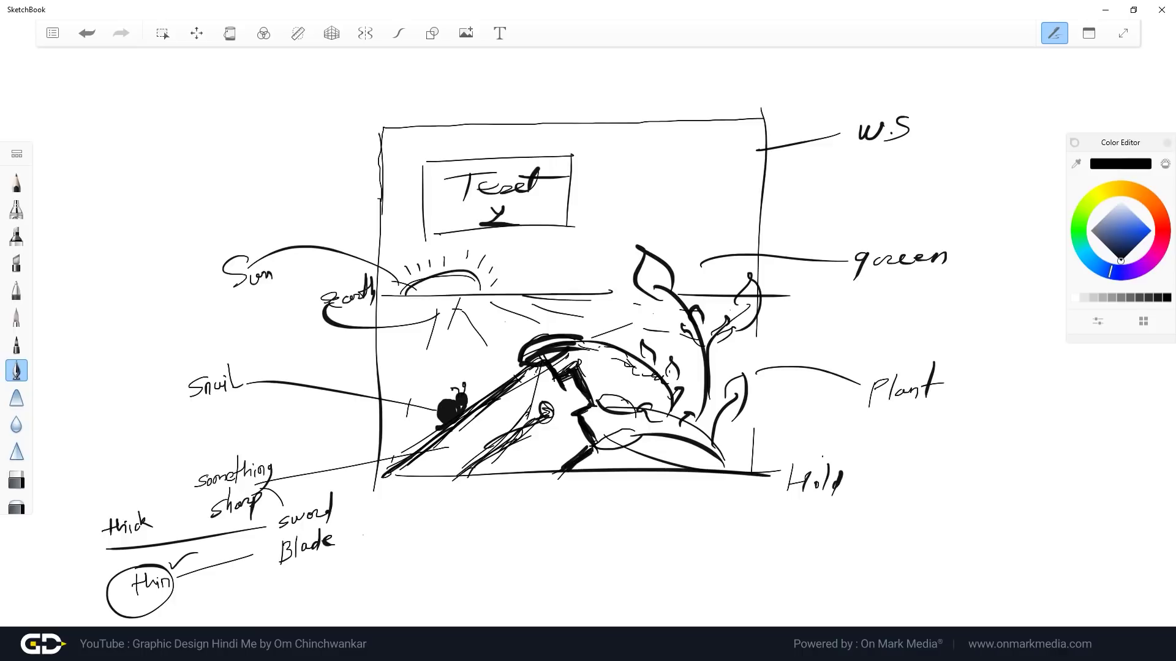
drag(462, 97, 450, 156)
drag(440, 75, 431, 88)
drag(442, 80, 471, 84)
drag(472, 68, 485, 86)
drag(493, 72, 503, 82)
key(ctrl+z)
key(ctrl+z)
key(ctrl+z)
key(ctrl+z)
key(ctrl+z)
key(ctrl+z)
key(ctrl+z)
key(ctrl+z)
key(ctrl+z)
key(ctrl+z)
key(ctrl+z)
Write a three-row note in the empty area below the frame.
drag(651, 525, 657, 538)
drag(643, 538, 753, 511)
mouse_move(644, 568)
mouse_down()
mouse_move(669, 576)
mouse_move(719, 560)
mouse_up()
drag(732, 570, 783, 558)
drag(640, 600, 642, 614)
mouse_move(692, 597)
mouse_down()
mouse_move(698, 616)
mouse_move(735, 607)
mouse_up()
drag(738, 603, 769, 603)
drag(827, 515, 849, 533)
click(862, 529)
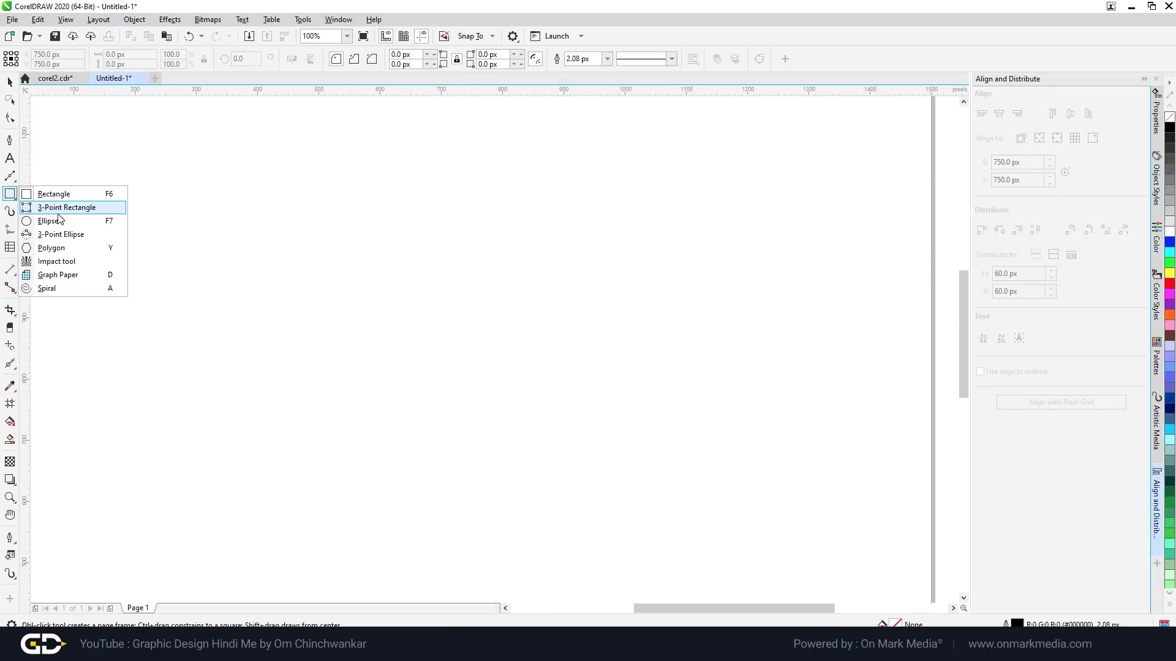
Draw a circle about 158 px in diameter in the upper-left area of the page.
click(68, 227)
drag(269, 265, 321, 318)
click(10, 82)
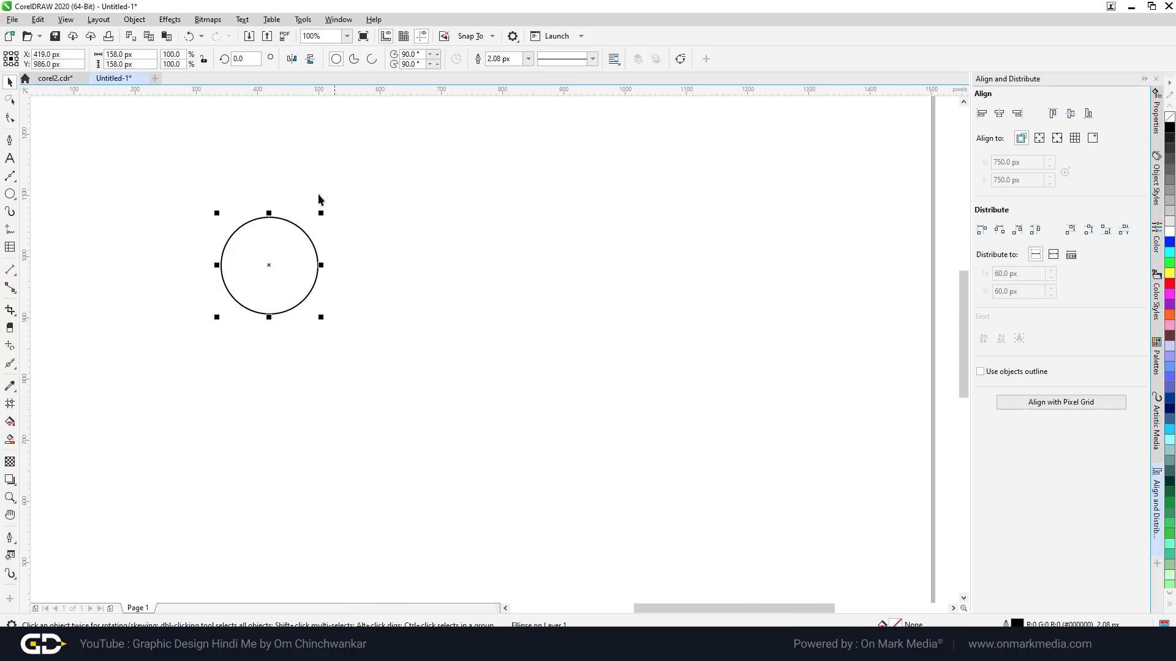
Draw a rectangle about 308 by 165 px that overlaps the lower edge of the circle.
click(16, 194)
click(53, 195)
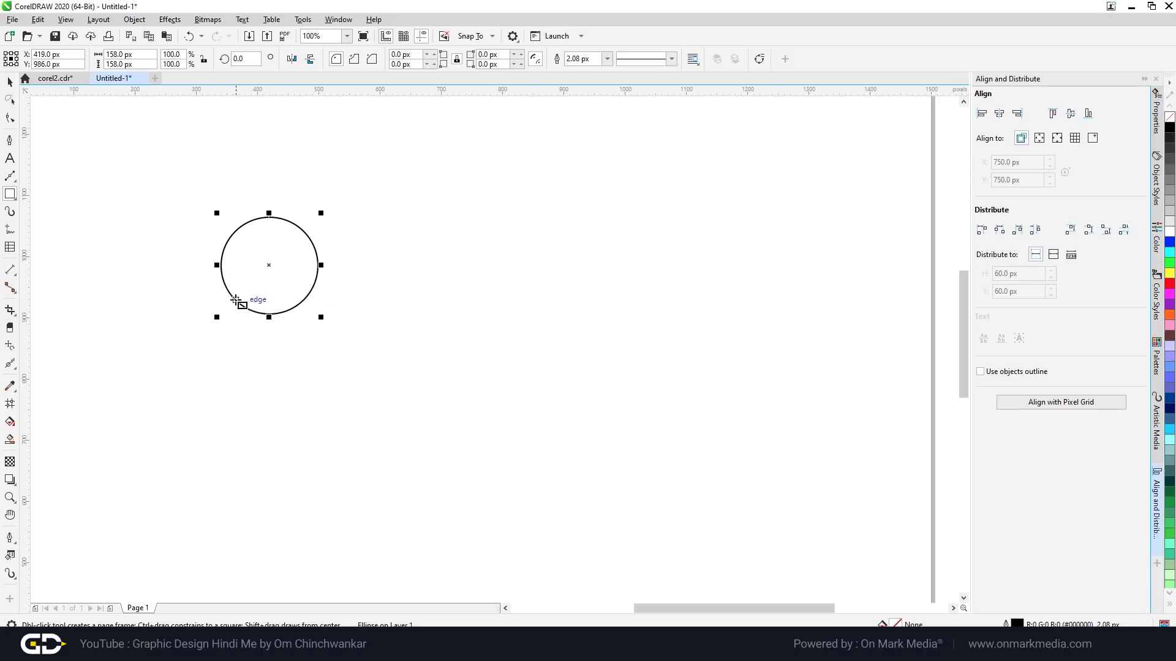
drag(182, 297, 372, 398)
click(9, 82)
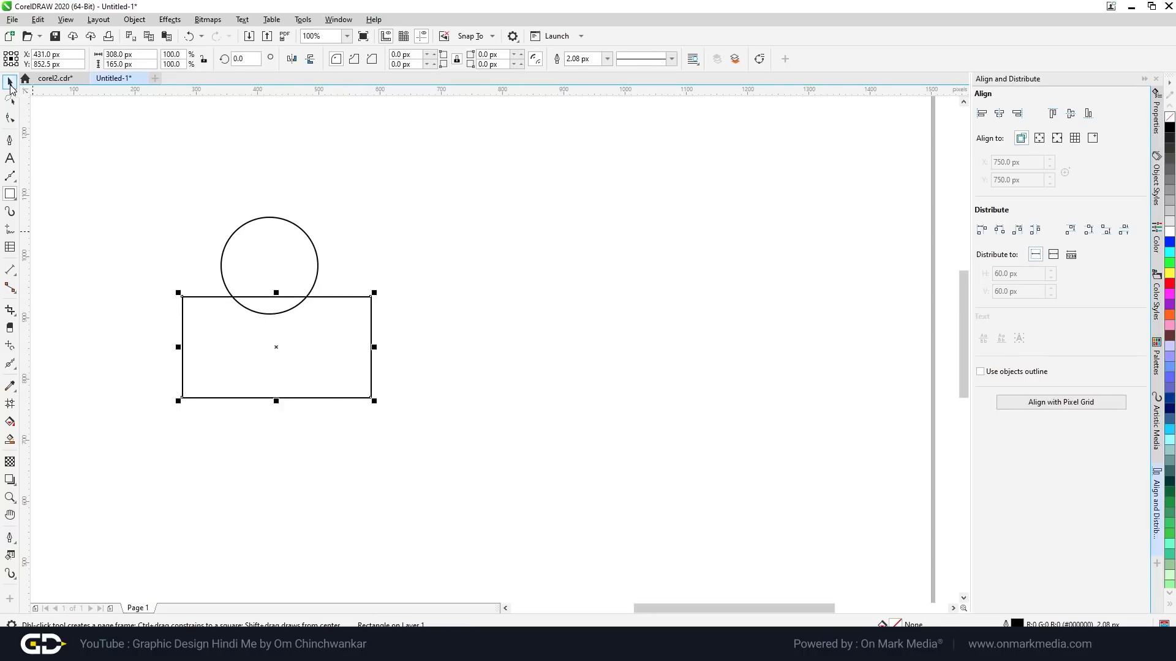
Fill the circle red and the rectangle dark blue, with no outline on either shape.
click(317, 255)
click(1169, 284)
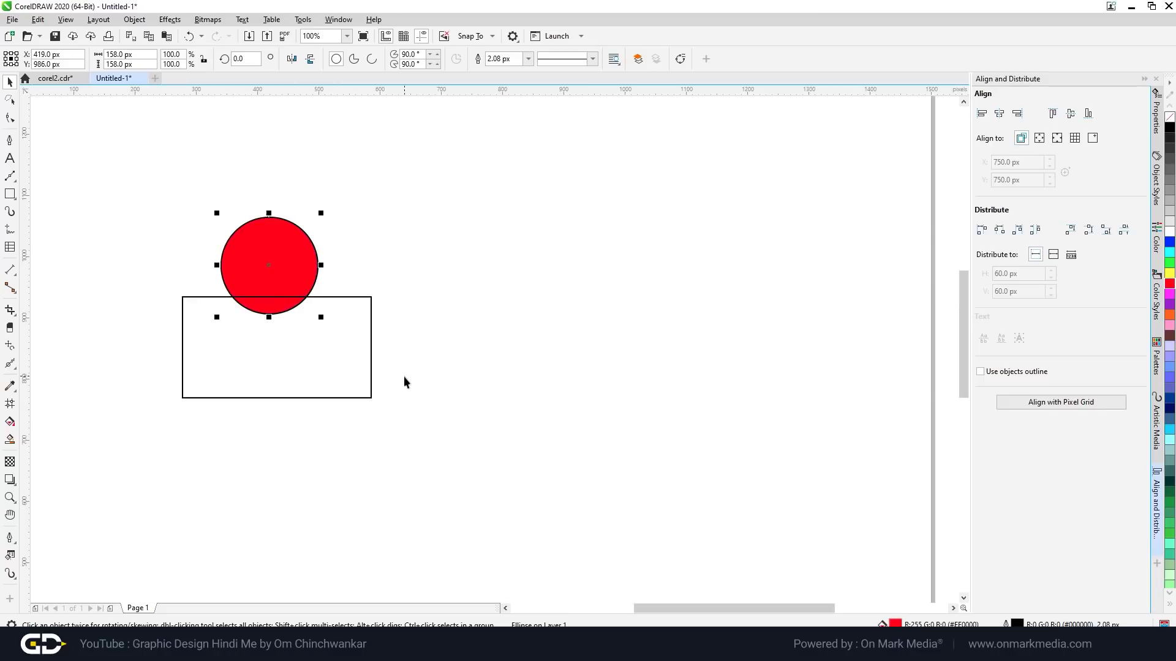
click(372, 379)
click(1170, 401)
click(357, 427)
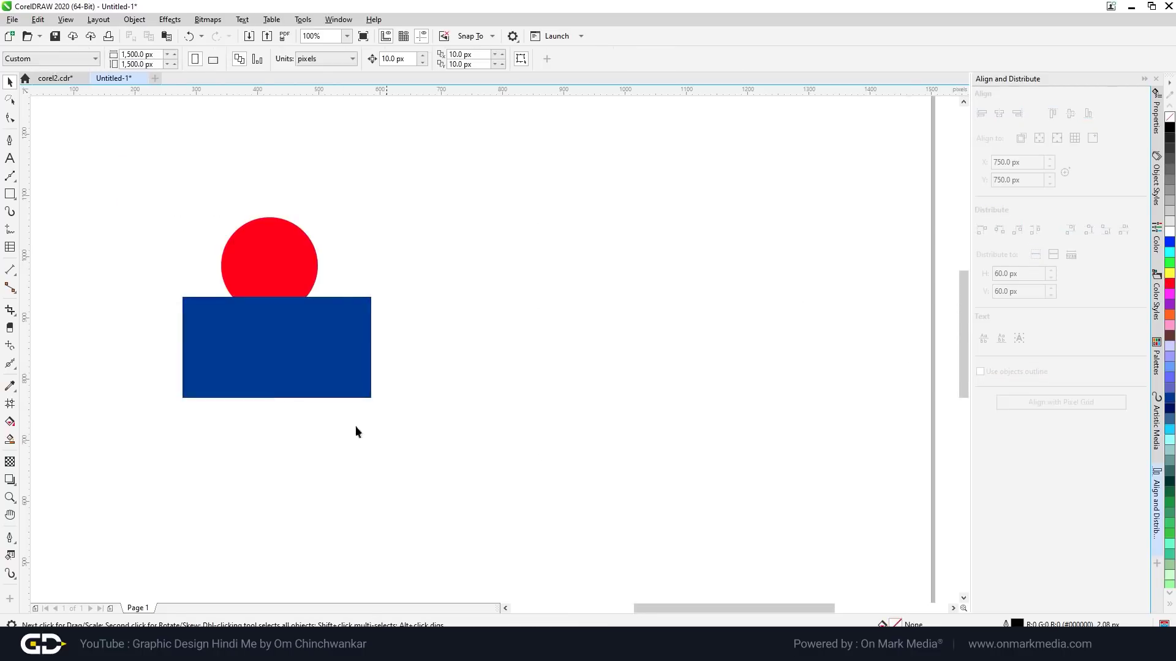
Try welding the rectangle and circle with the red circle selected last, and undo the weld.
scroll(349, 380, up, 1)
scroll(308, 351, down, 1)
drag(153, 182, 540, 500)
click(496, 491)
click(357, 392)
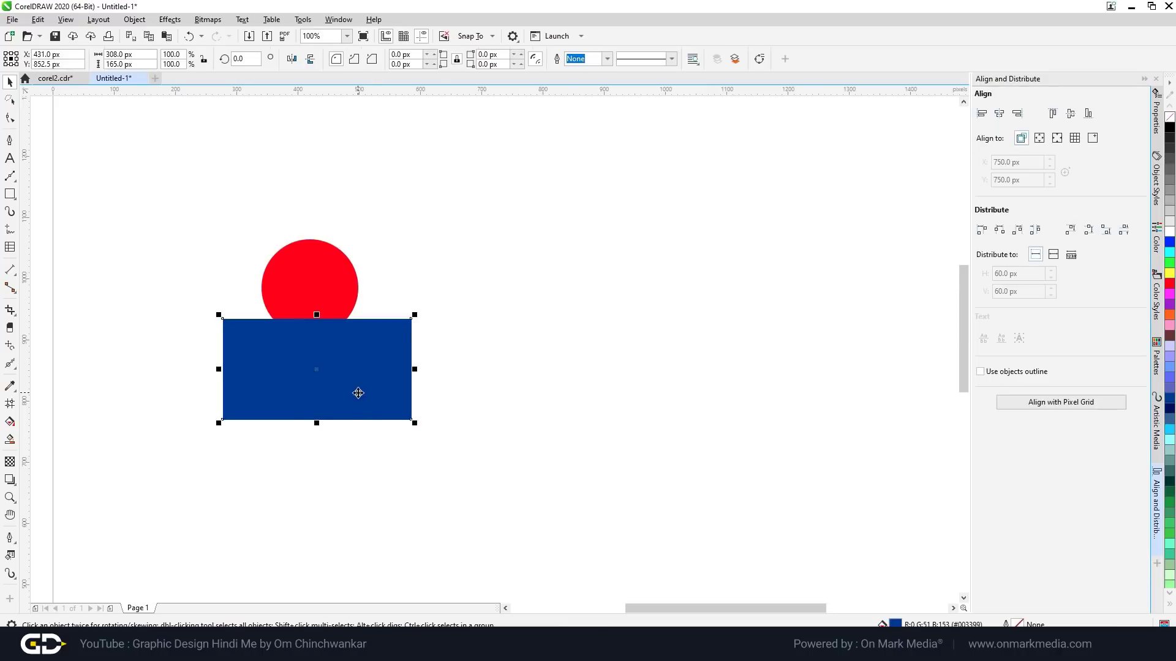
shift+click(325, 294)
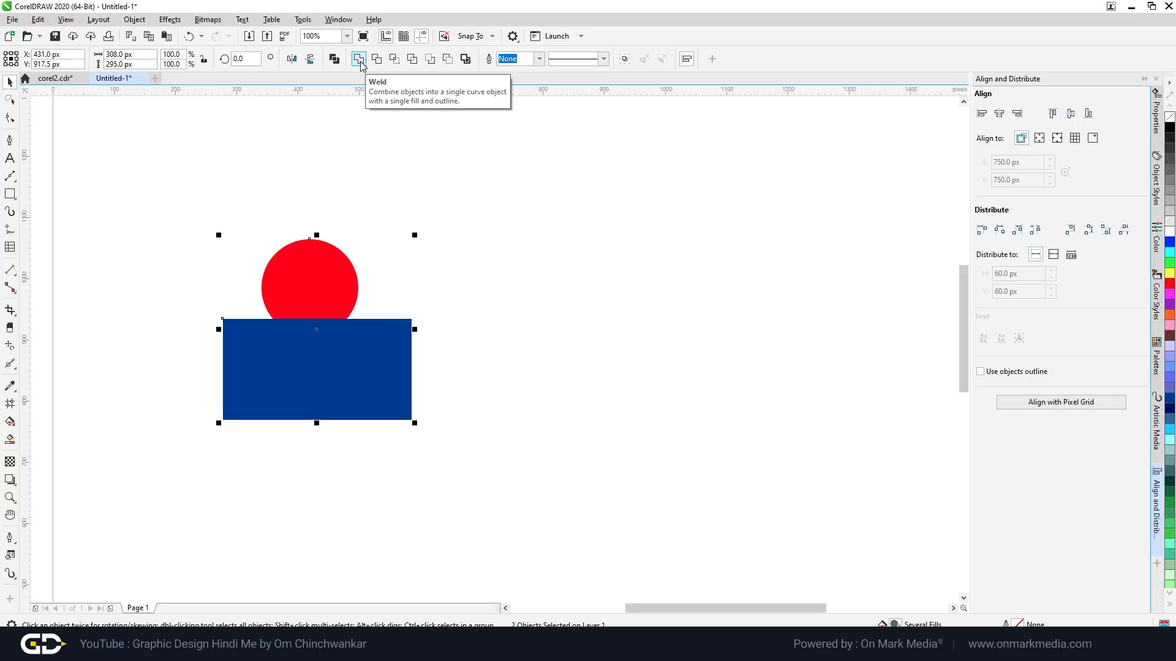
click(359, 59)
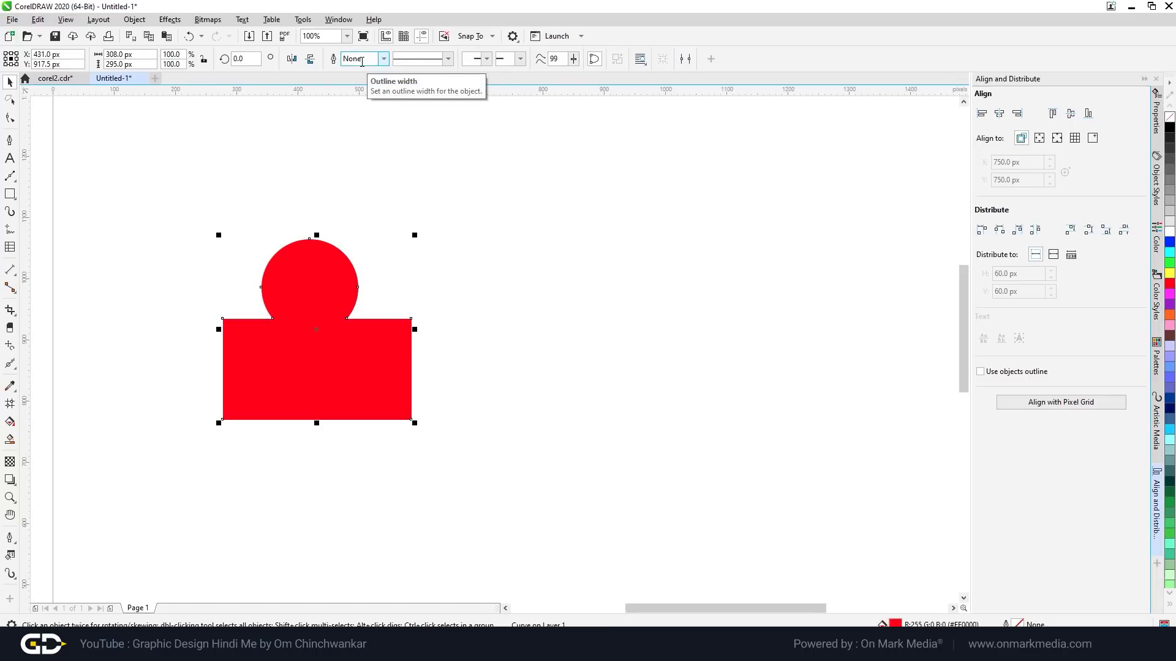
key(ctrl+z)
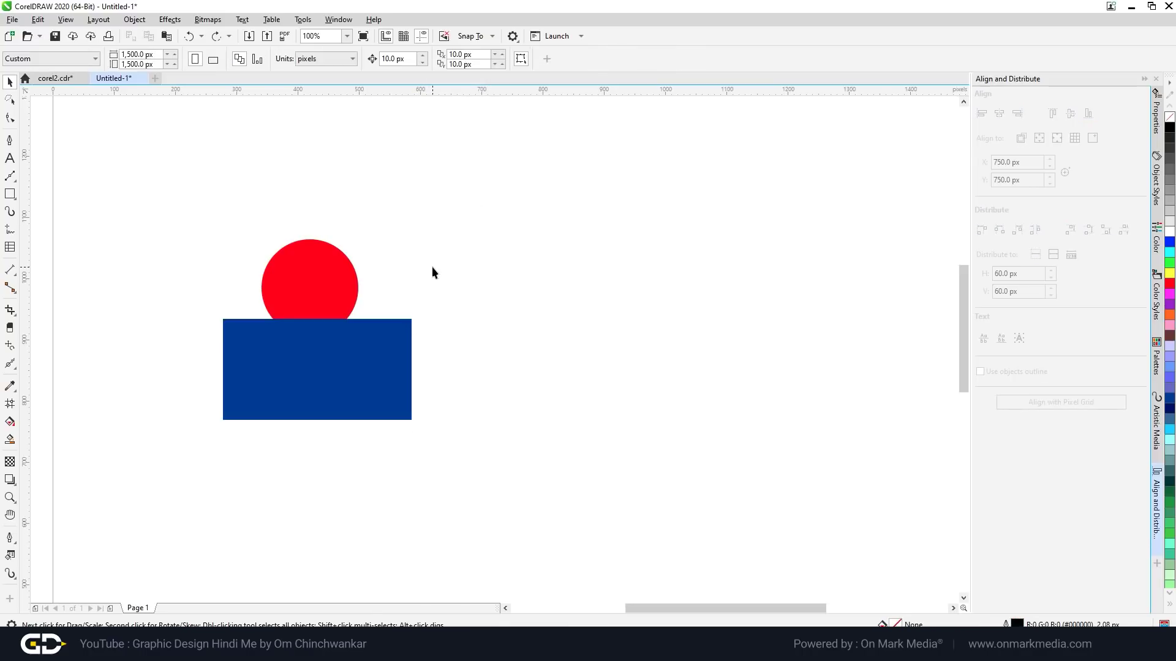
Try welding the circle and rectangle with the blue rectangle selected last, and undo back to the separate shapes.
click(319, 281)
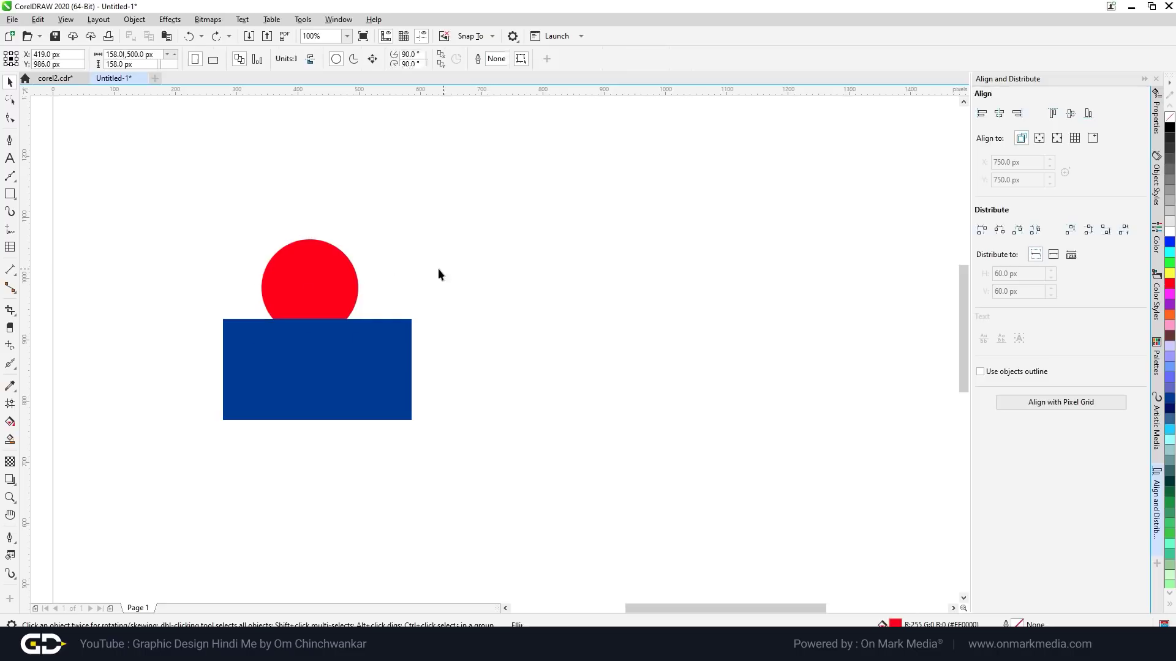
click(329, 280)
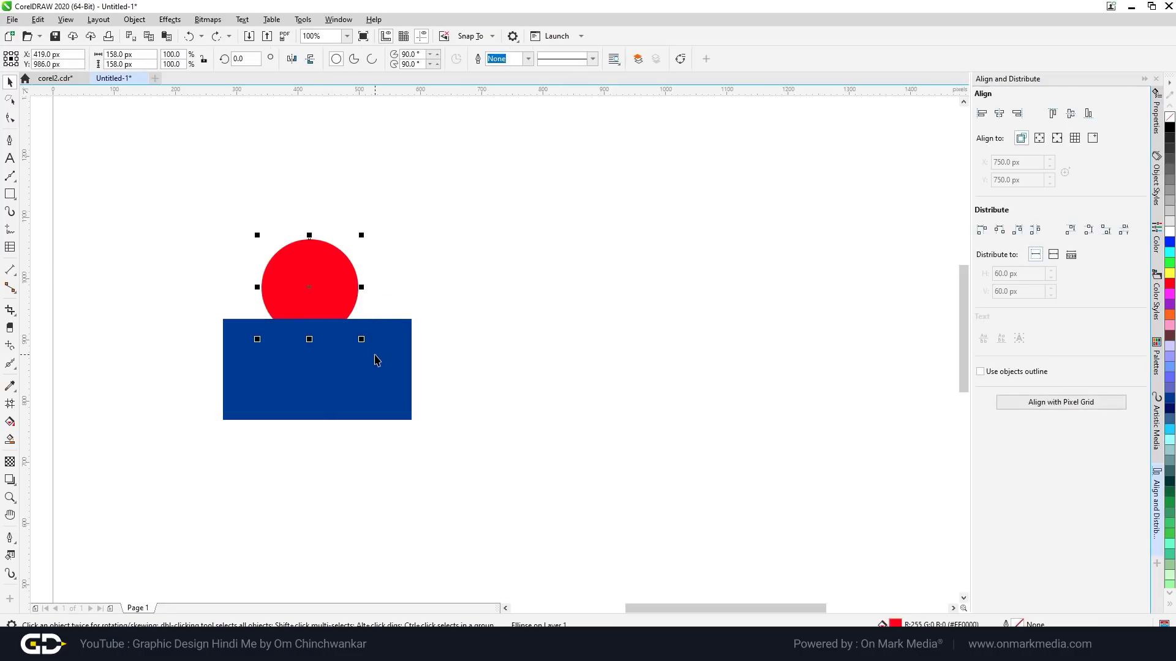
shift+click(380, 377)
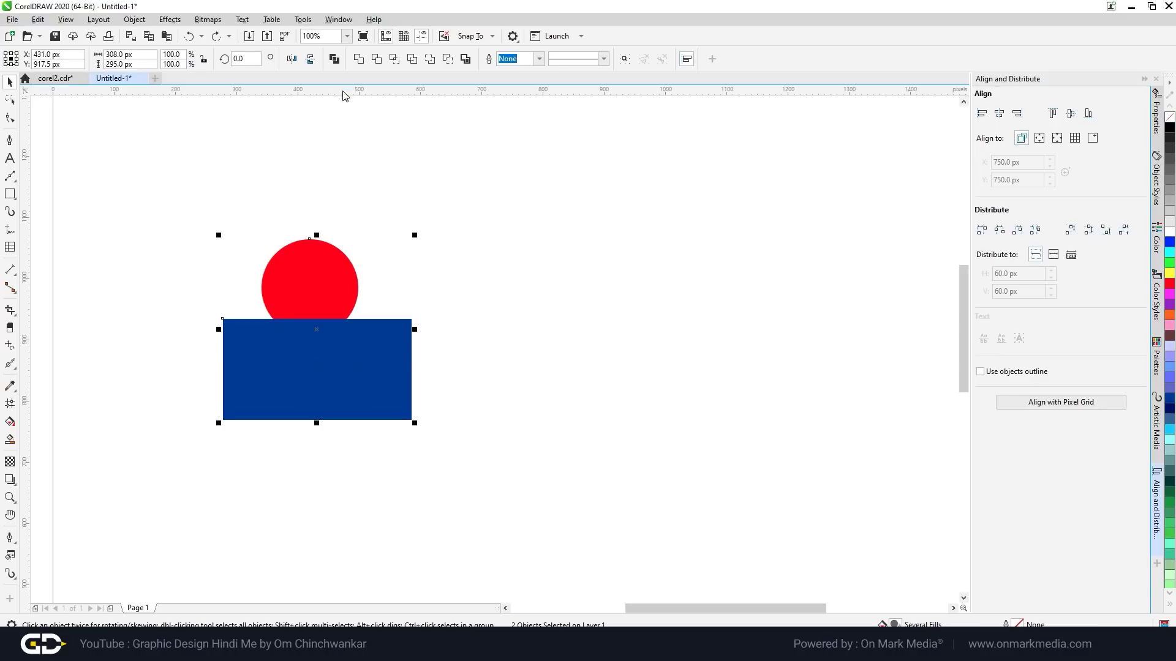
click(358, 59)
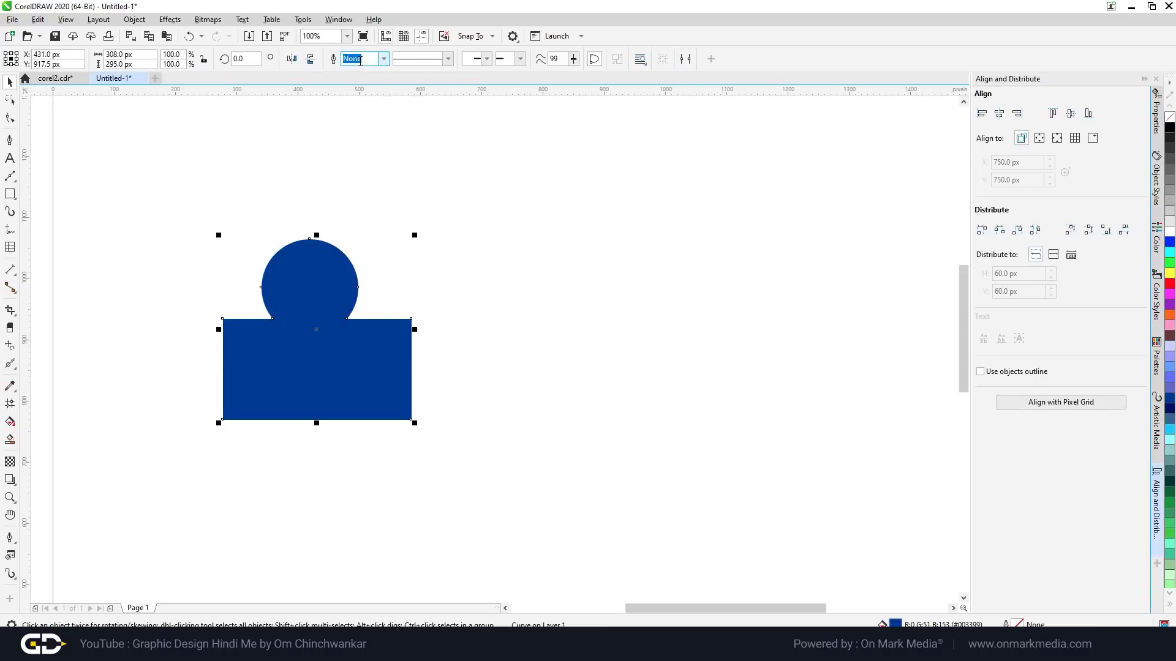
mouse_move(298, 345)
mouse_down()
mouse_move(347, 404)
mouse_move(273, 368)
mouse_move(295, 347)
mouse_up()
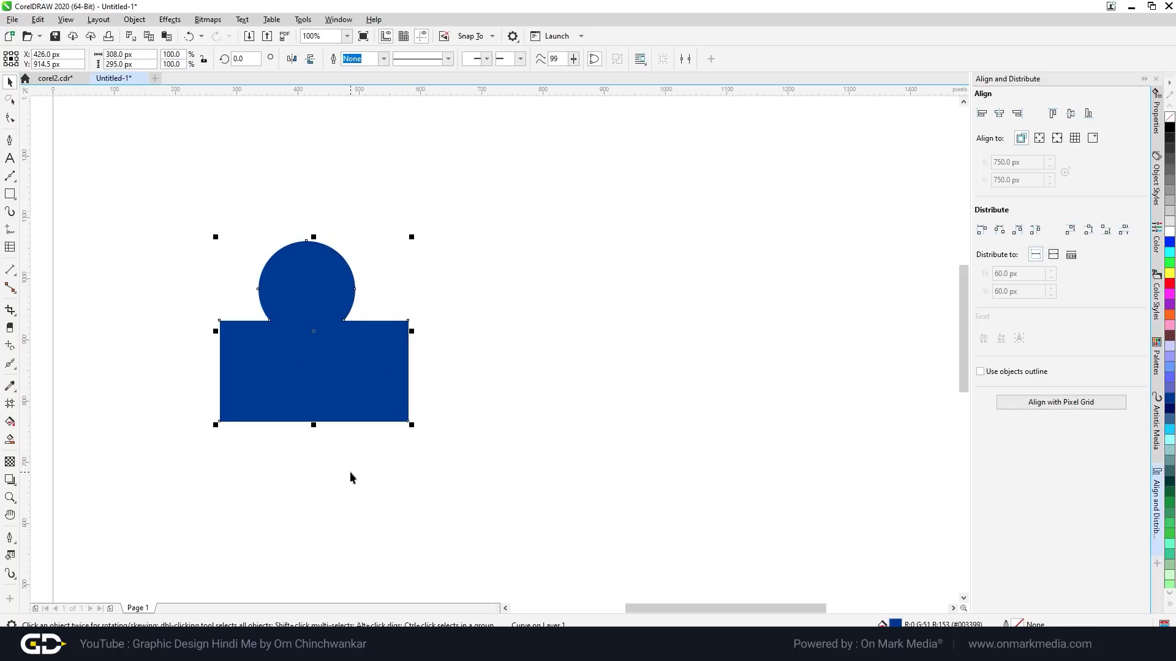
key(ctrl+z)
key(ctrl+z)
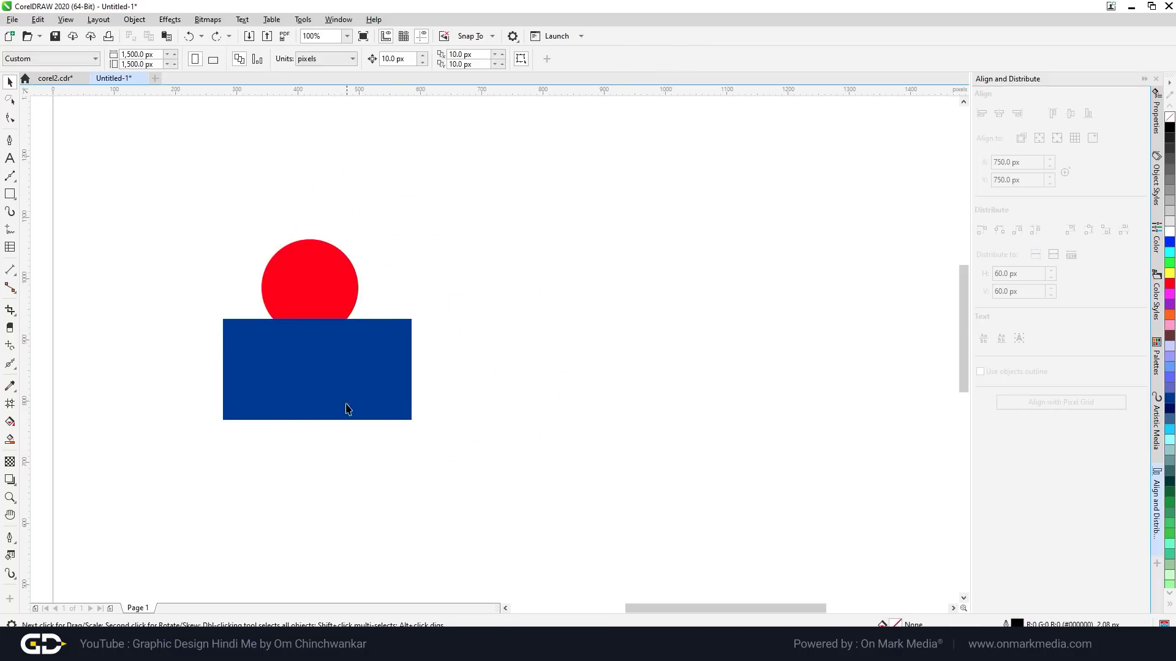
Repeat the weld with the rectangle selected first and the red circle last, and undo it.
click(334, 365)
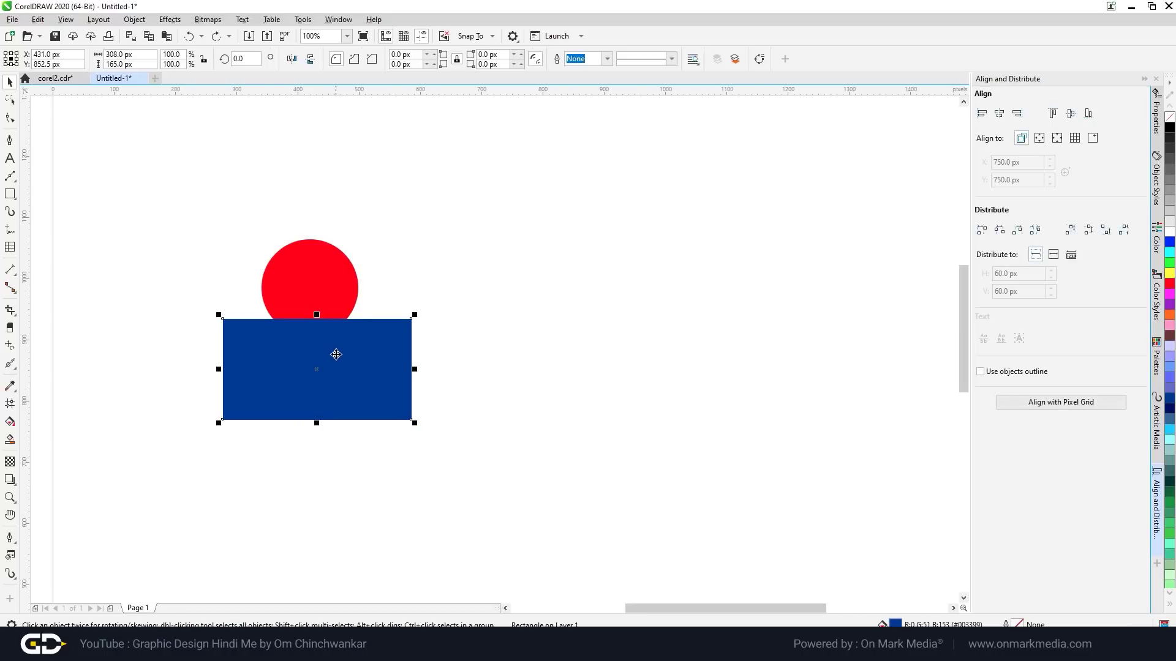
shift+click(329, 287)
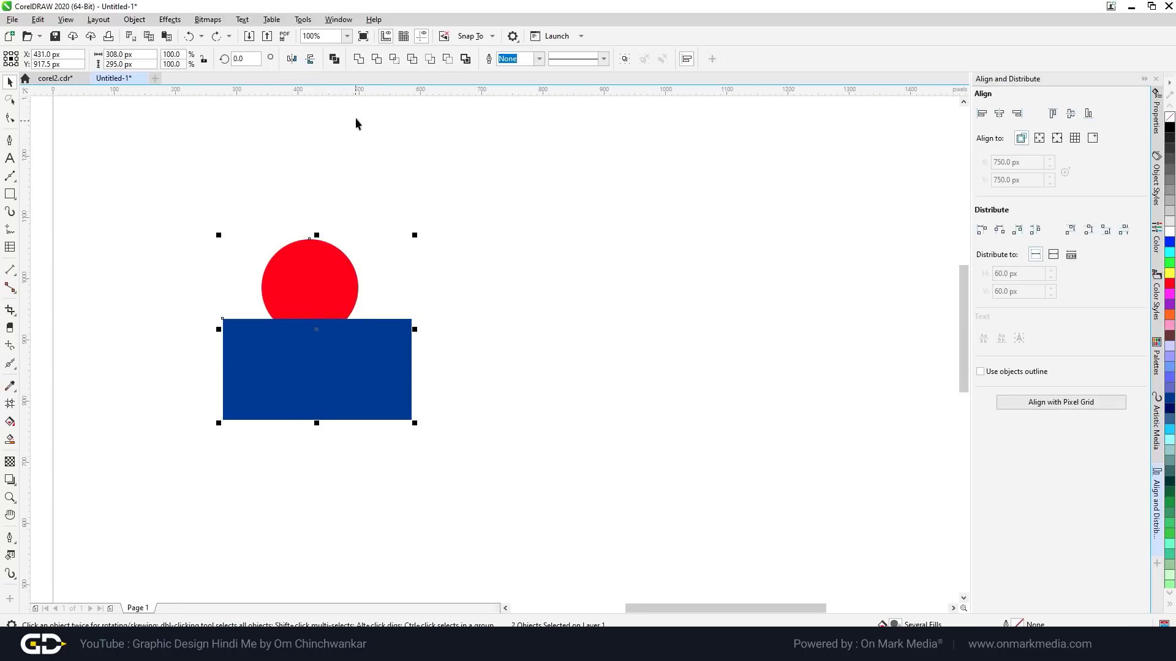
click(359, 59)
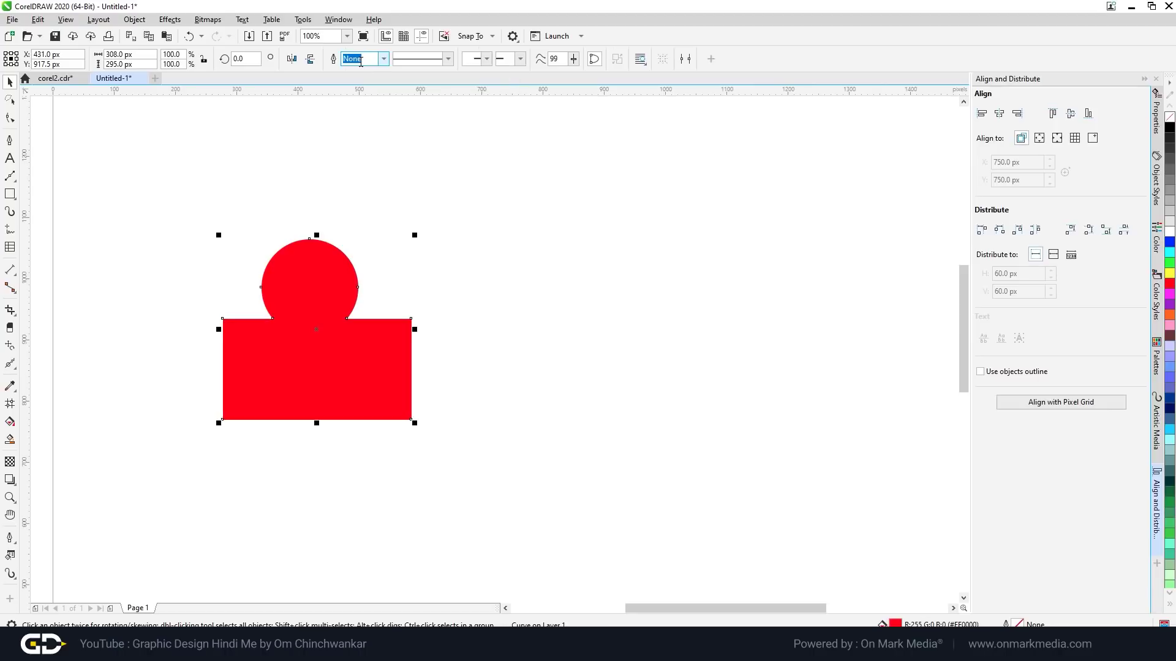
key(ctrl+z)
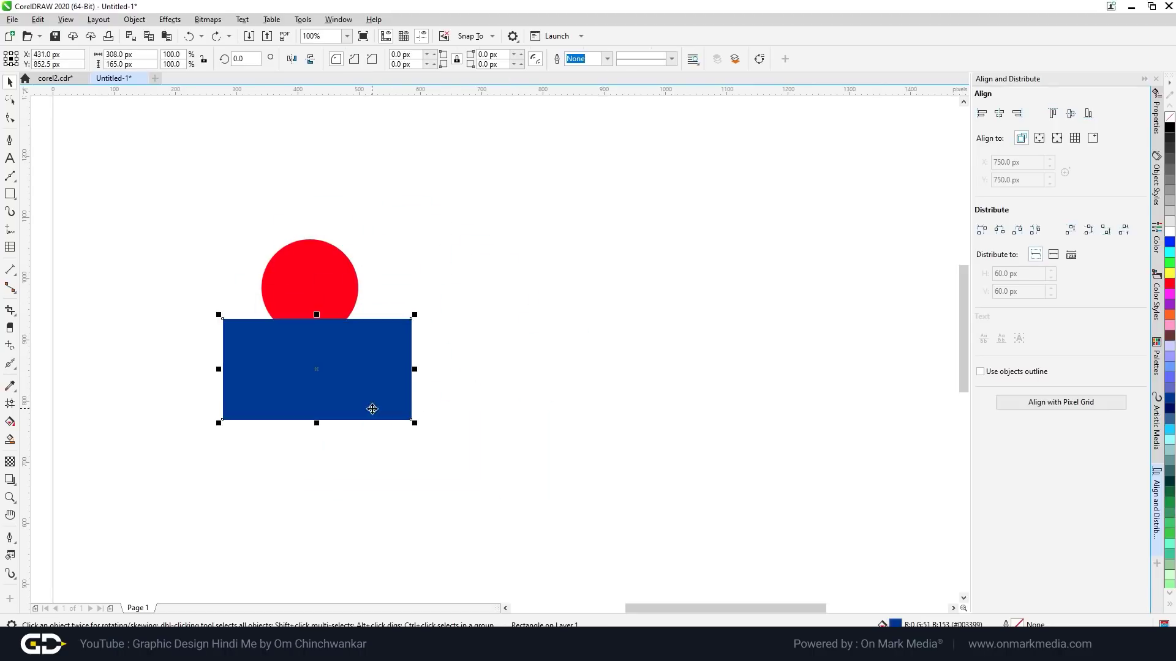
Combine the blue rectangle and red circle into one object and examine their overlap up close.
shift+click(323, 290)
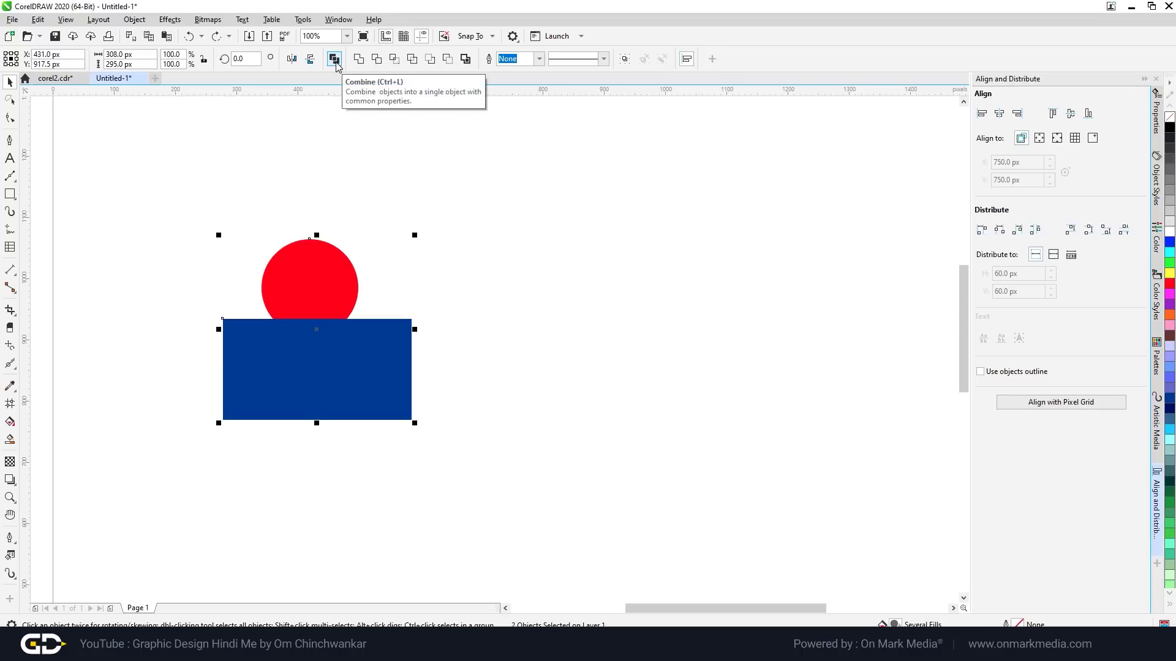
click(334, 59)
click(406, 223)
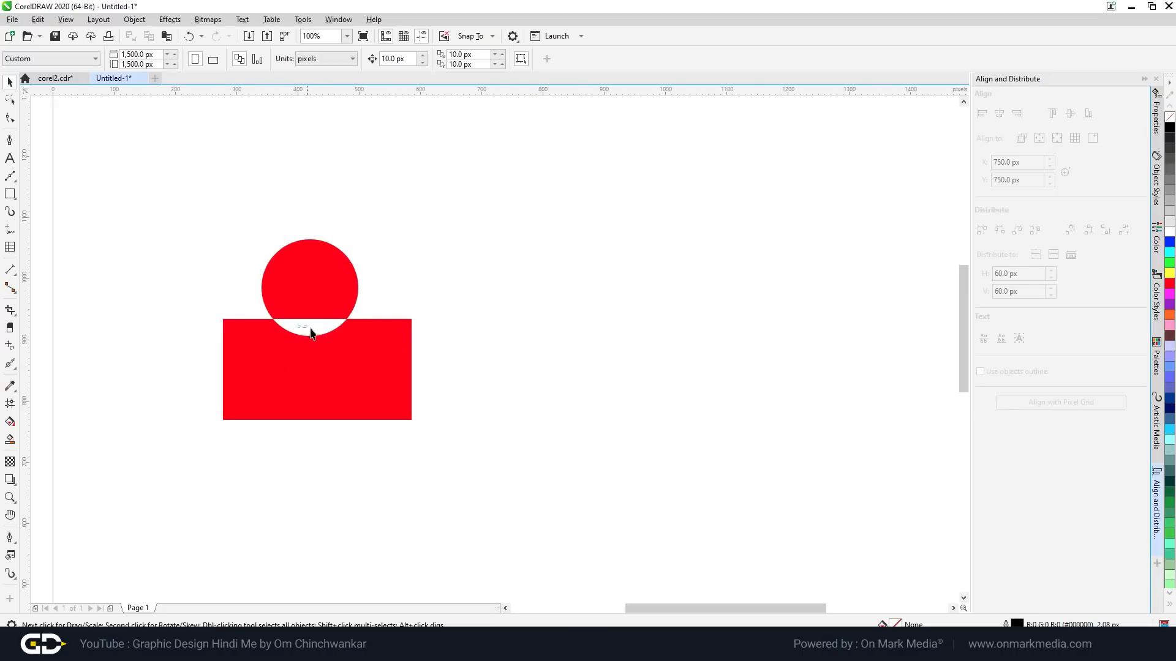
drag(291, 326, 310, 332)
scroll(297, 335, up, 2)
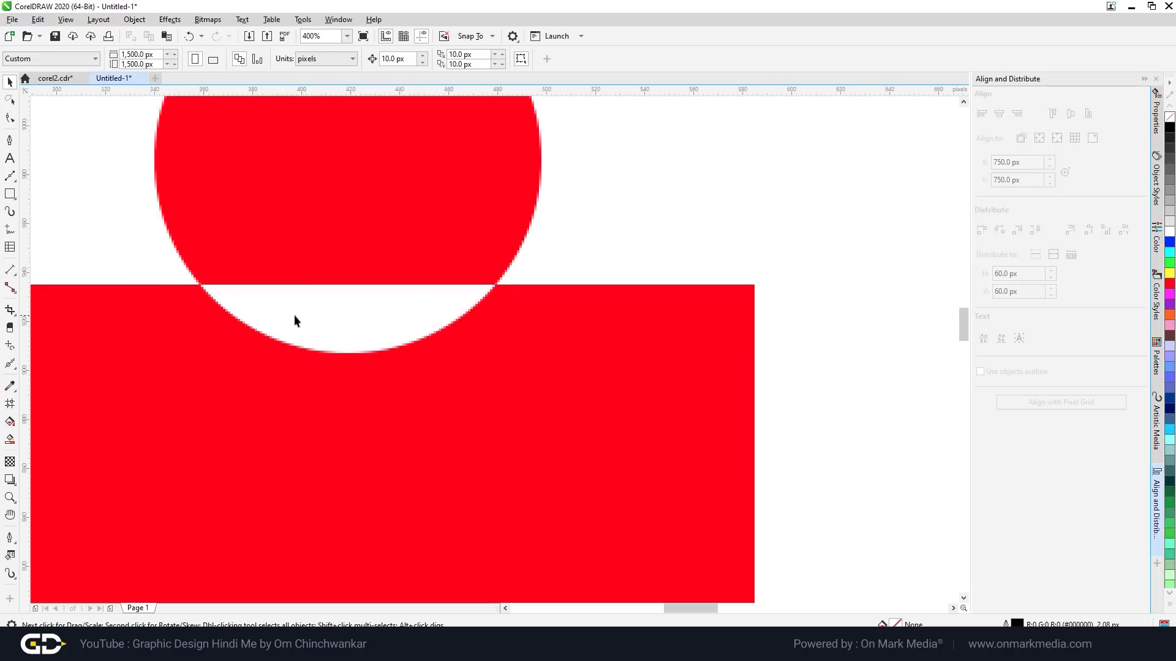
scroll(346, 323, down, 3)
Draw a rectangle about 198 by 313 px beside the combined shape, filled black with no outline.
key(F6)
scroll(484, 315, up, 1)
drag(470, 239, 593, 432)
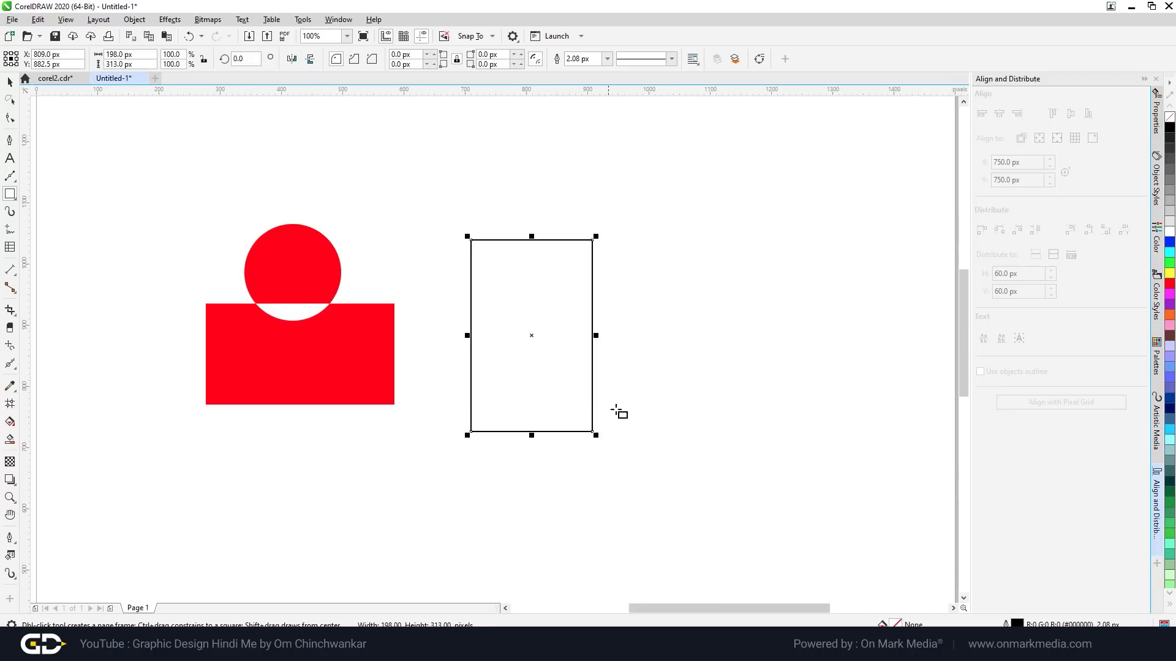
click(1169, 128)
right_click(1169, 116)
Move the combined red shape partly over the black rectangle and examine the overlap area for transparency.
click(10, 82)
click(305, 293)
drag(322, 363, 455, 358)
scroll(455, 358, up, 2)
drag(384, 453, 430, 452)
mouse_move(387, 451)
mouse_down()
mouse_move(438, 446)
mouse_move(385, 442)
mouse_up()
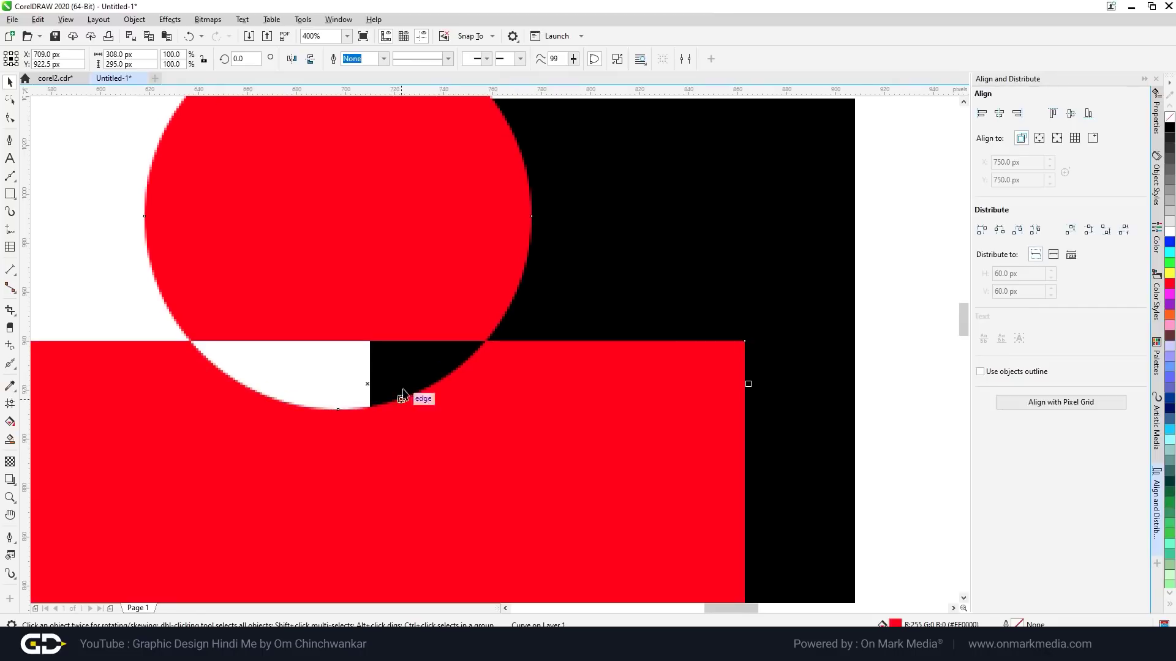
scroll(403, 395, down, 2)
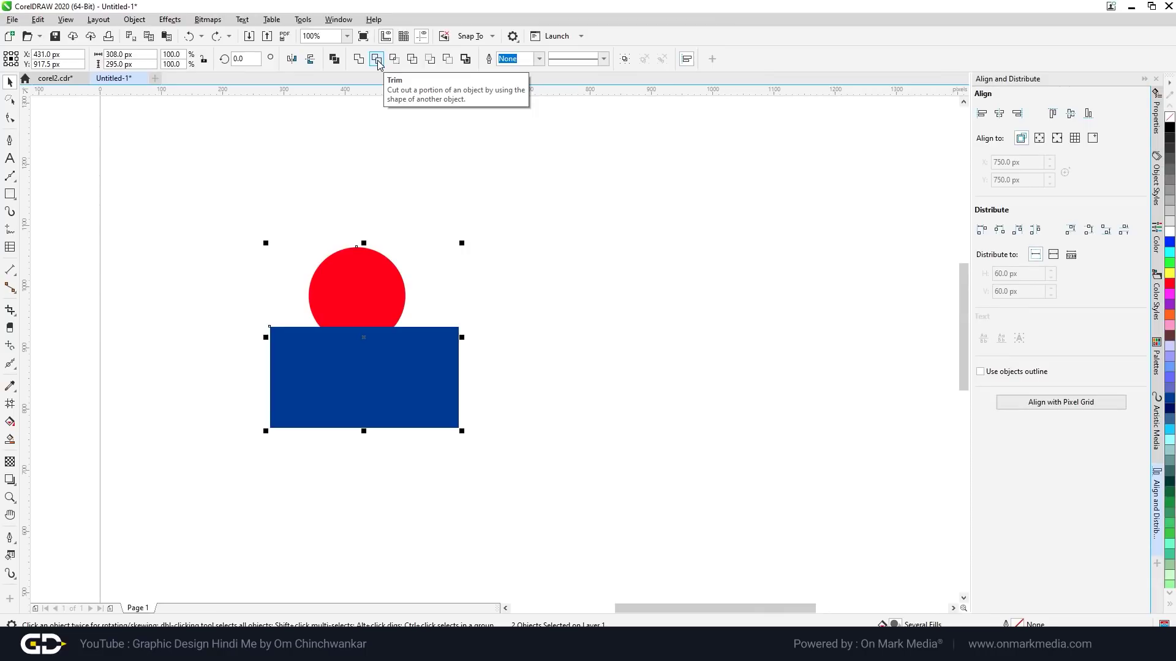
Move the blue rectangle up over more of the red circle, to about X 446, Y 874.5 px.
click(385, 335)
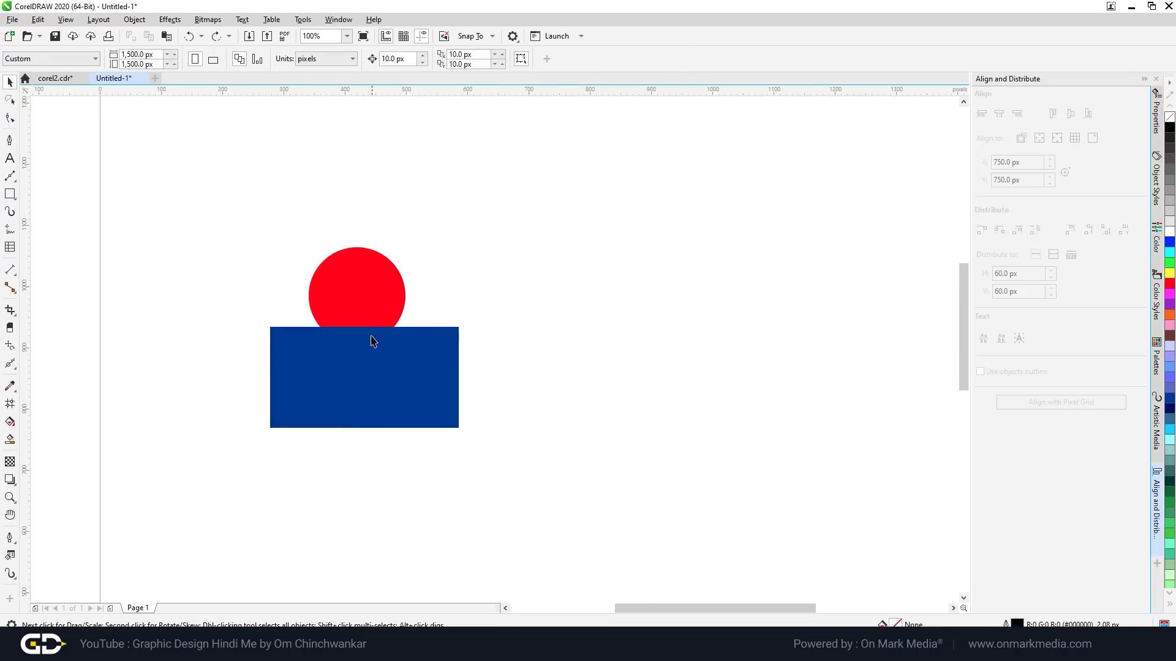
scroll(386, 336, up, 2)
drag(350, 346, 369, 319)
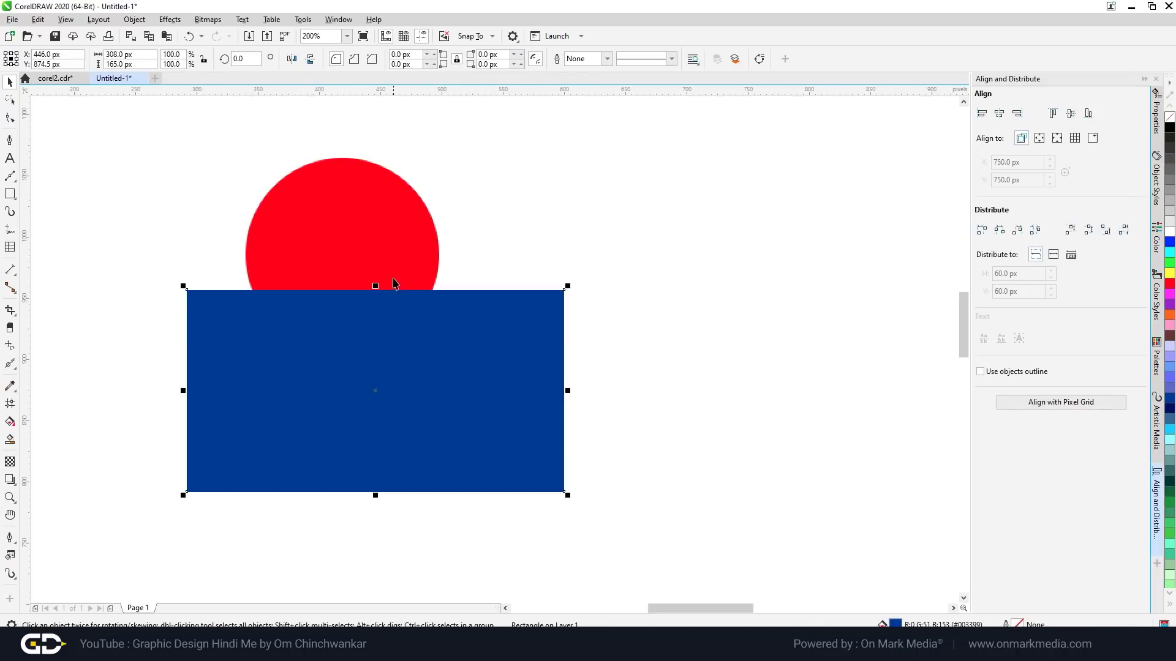
Trim the red circle with the blue rectangle, move the rectangle down to check the cut, and undo.
shift+click(390, 266)
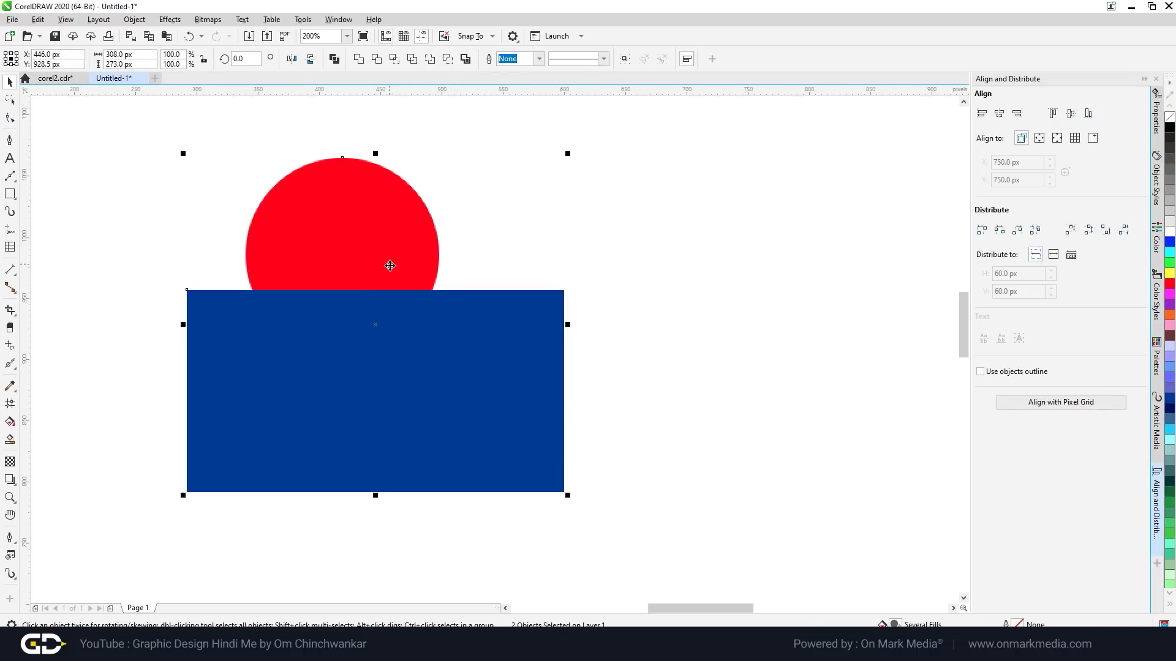
click(377, 58)
scroll(433, 236, down, 2)
drag(425, 357, 426, 421)
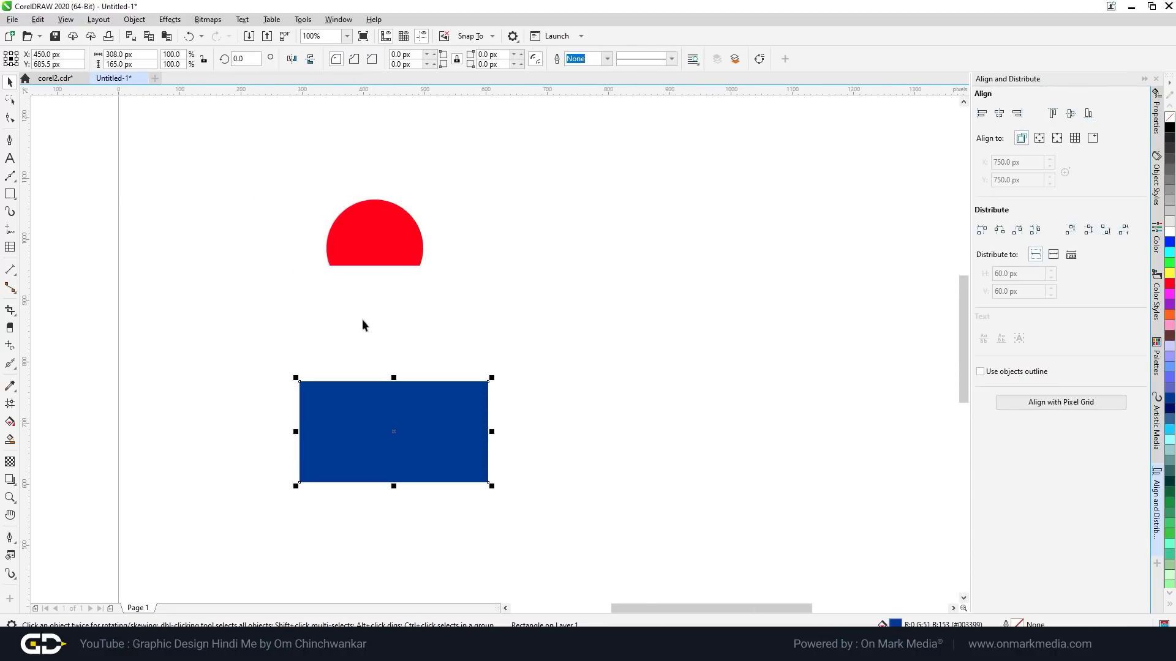
key(ctrl+z)
click(427, 422)
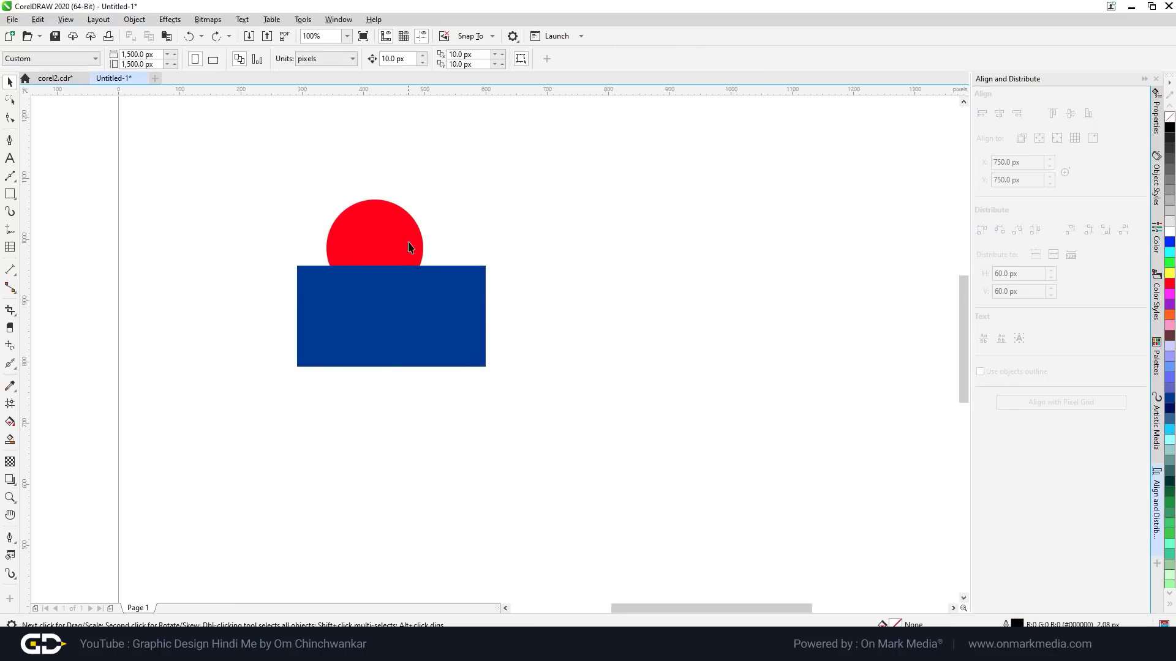
Create an intersection object from the overlapping area of the circle and rectangle.
key(ctrl+a)
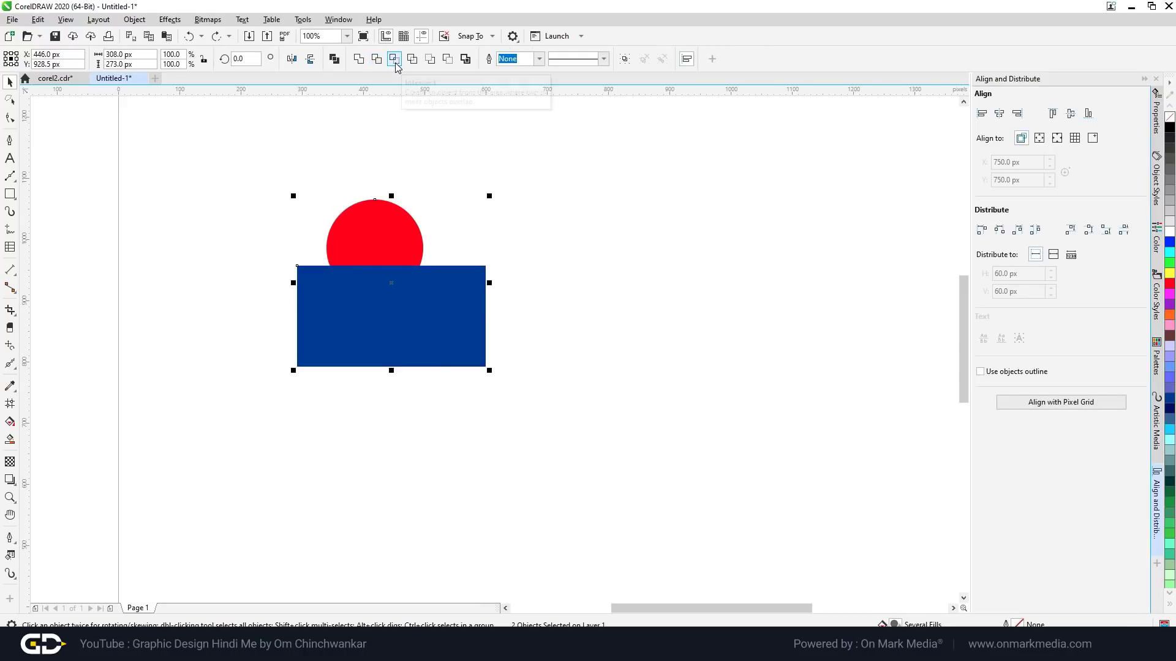
click(395, 63)
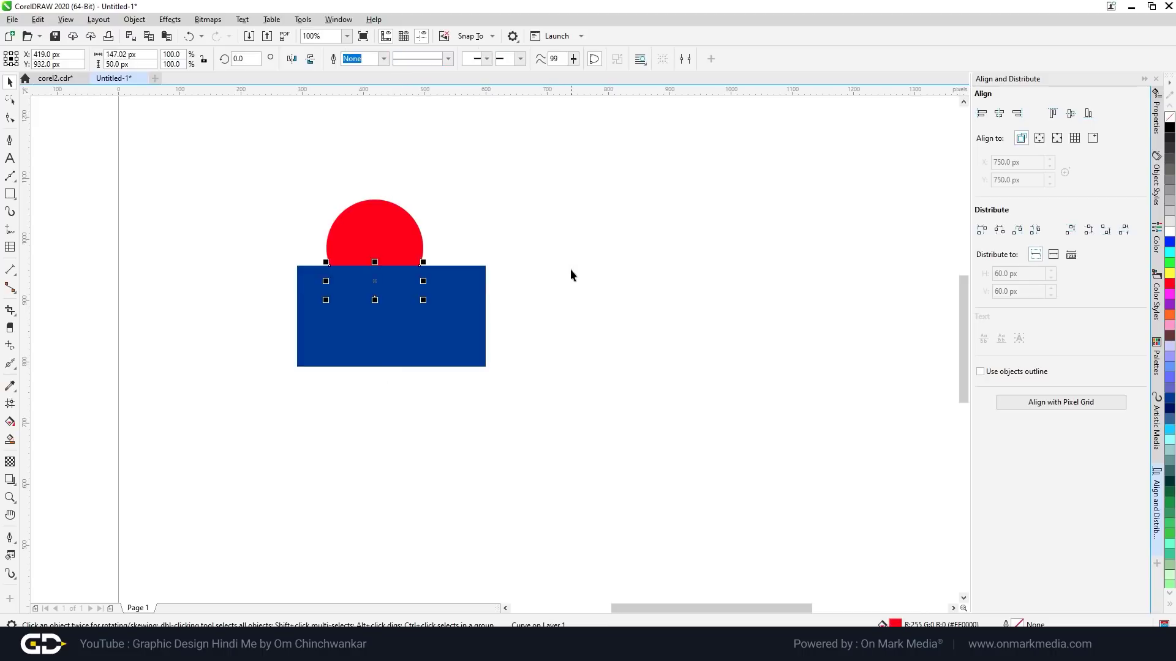
click(530, 218)
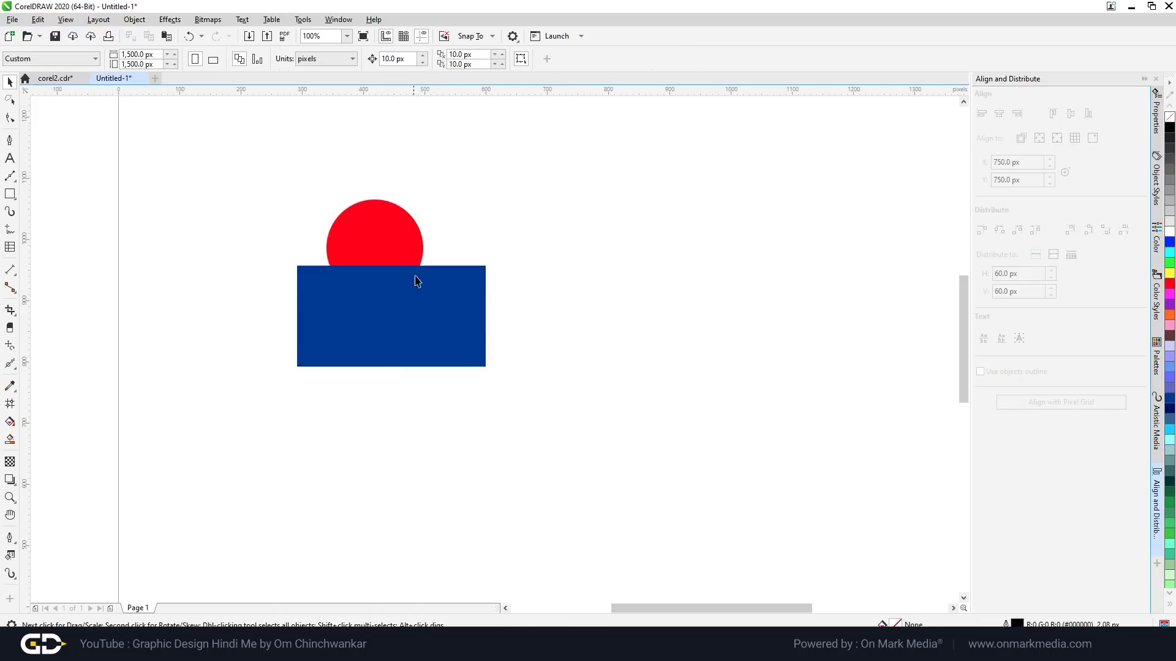
Move the rectangle below the circle and the intersection piece beside it, and undo back to the two overlapping shapes.
drag(422, 298, 400, 448)
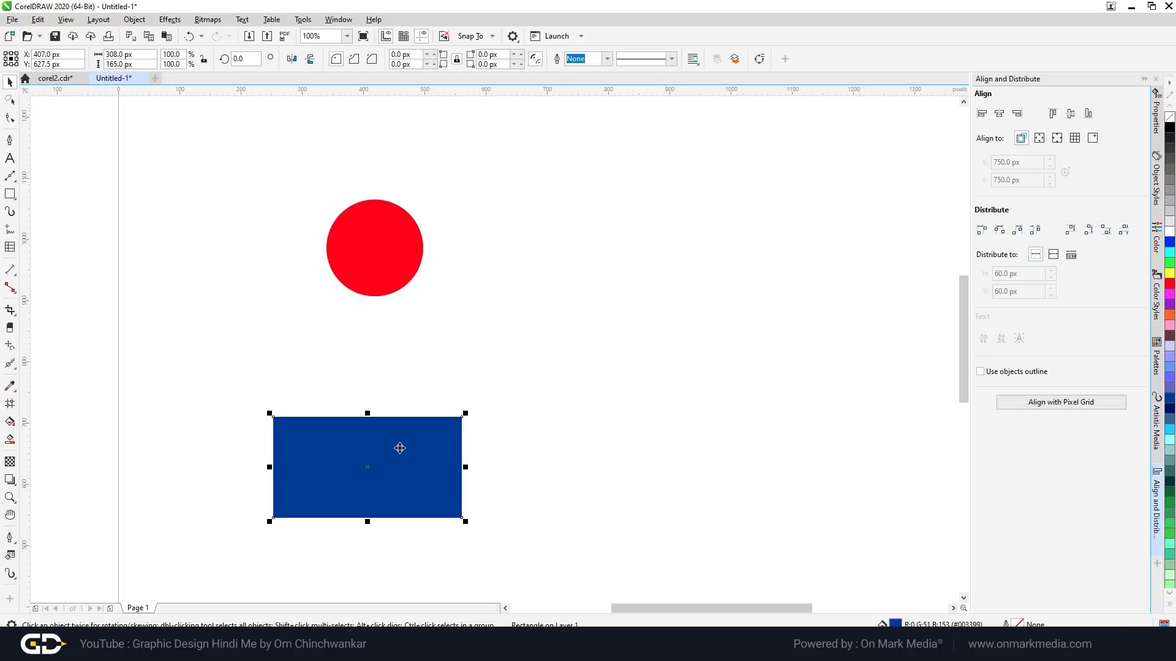
drag(377, 282, 507, 288)
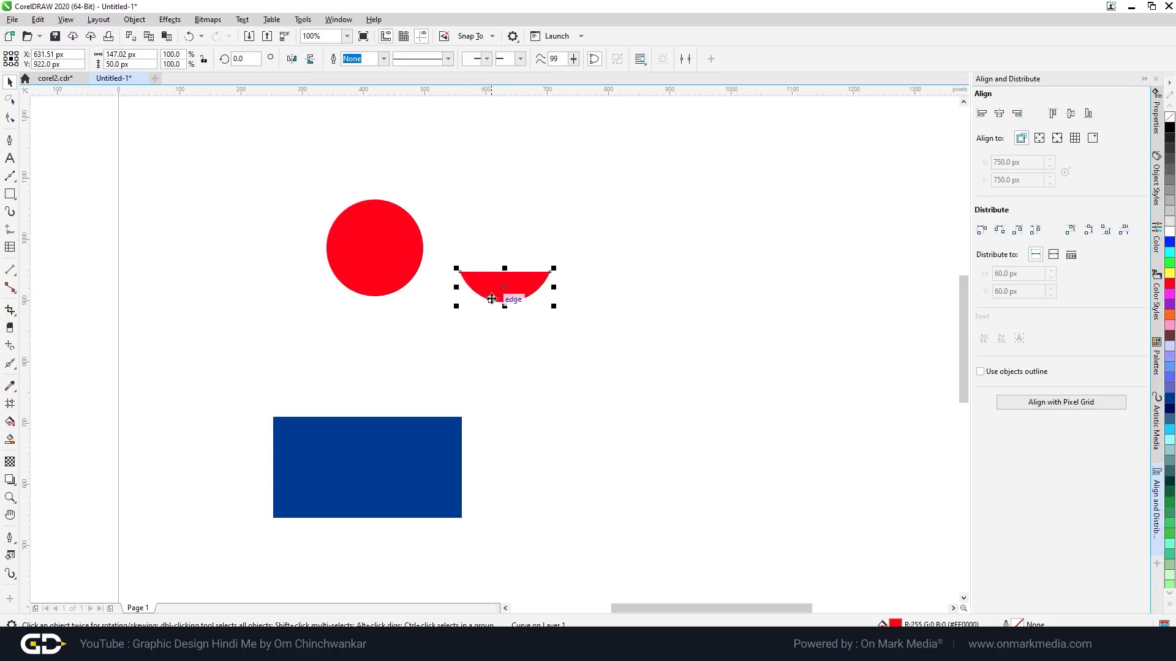
key(ctrl+z)
key(ctrl+z)
key(ctrl+z)
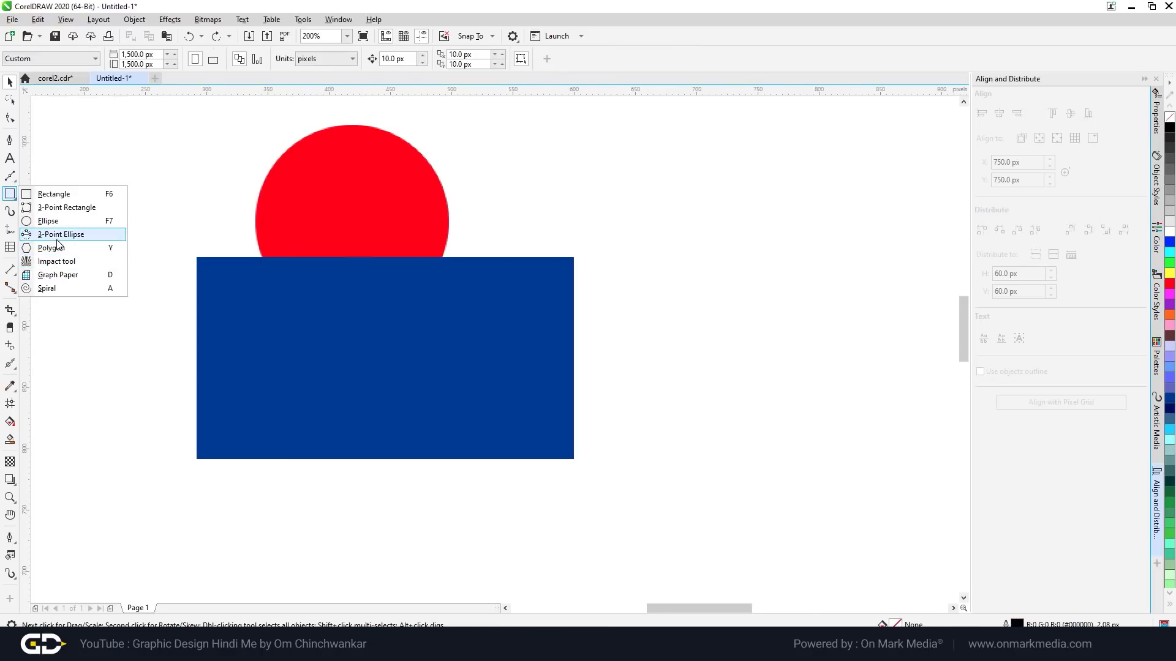
Draw a magenta pentagon without an outline and place it over the circle and the rectangle's upper edge.
click(60, 248)
drag(606, 244, 779, 419)
drag(704, 347, 486, 265)
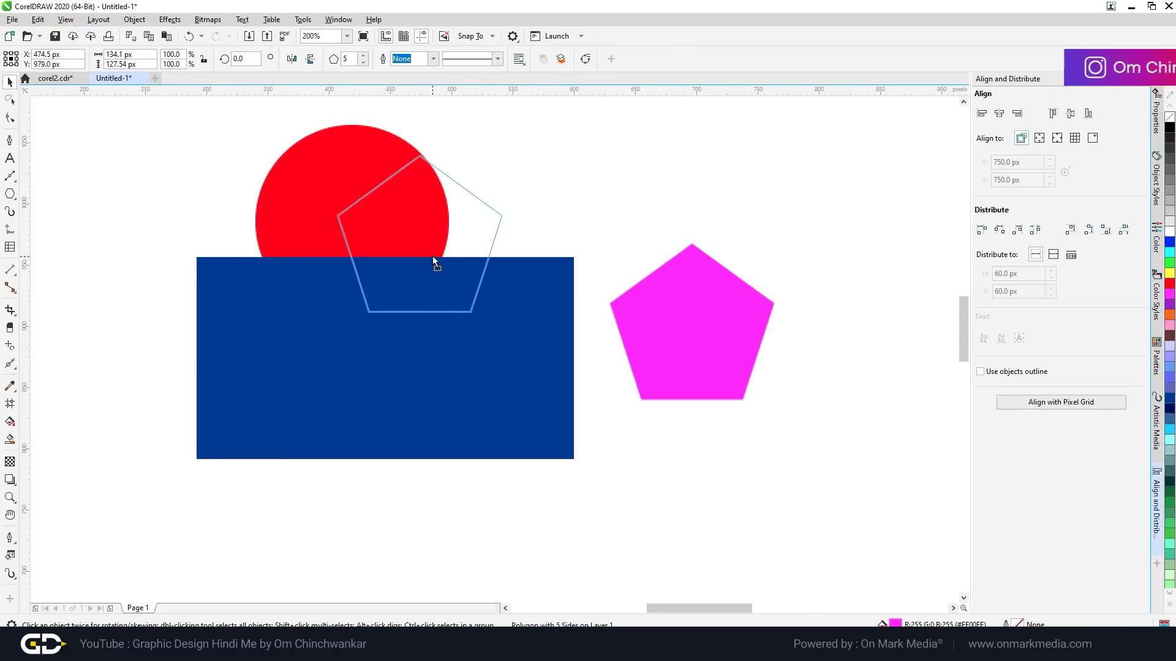
key(Escape)
Bring the blue rectangle in front of the magenta pentagon.
click(393, 394)
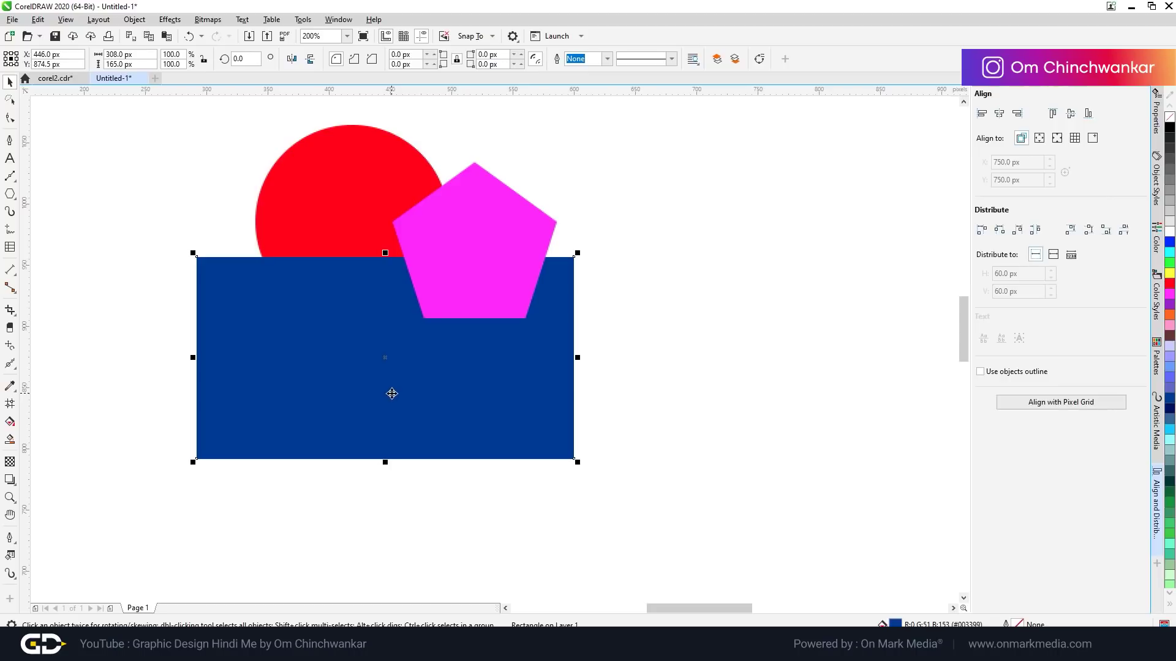
key(Delete)
key(ctrl+z)
Simplify the circle, pentagon and rectangle to trim their overlapping areas.
drag(682, 512, 108, 108)
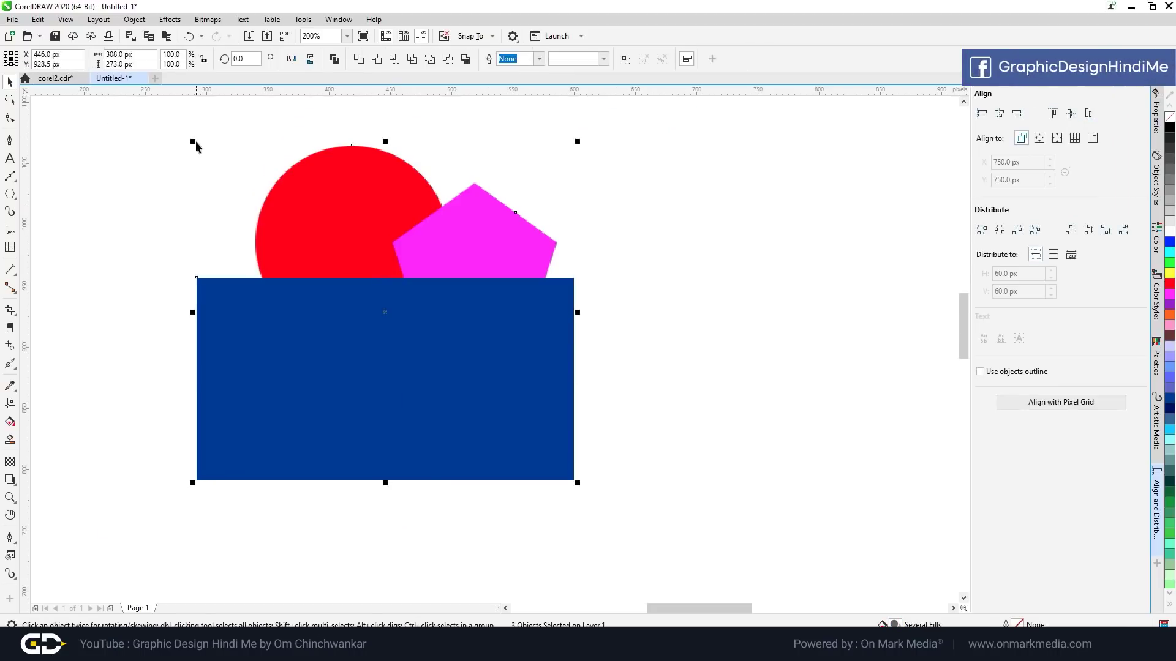
click(414, 60)
click(446, 128)
Move the rectangle and pentagon away to check the simplified cuts, and undo both moves.
scroll(453, 249, down, 1)
drag(468, 340, 466, 444)
drag(453, 272, 522, 268)
key(ctrl+z)
scroll(467, 252, up, 1)
click(452, 343)
key(ctrl+z)
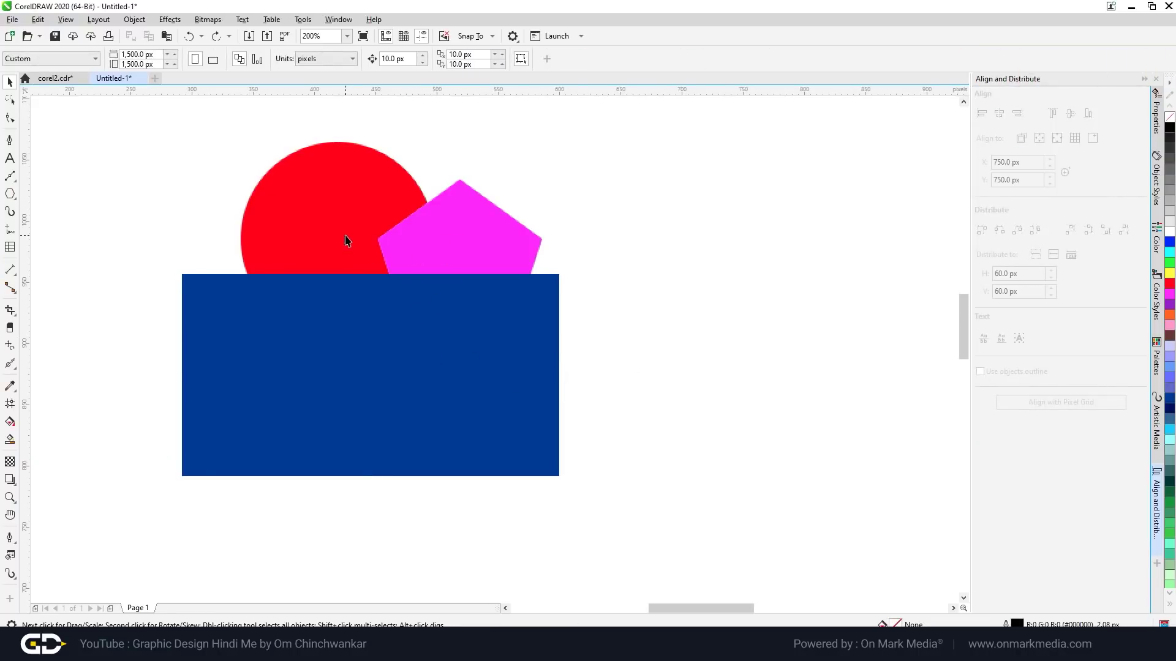
Pull the blue rectangle down and the pentagon sideways off the circle, and undo both moves.
drag(453, 316, 463, 448)
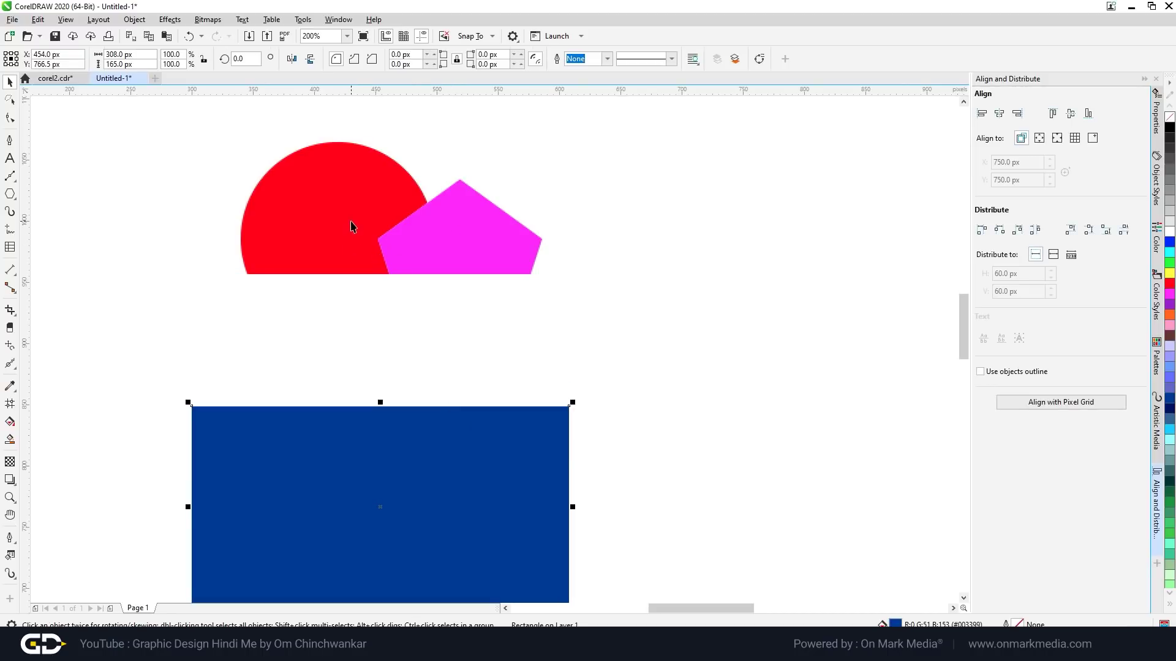
drag(399, 241, 498, 248)
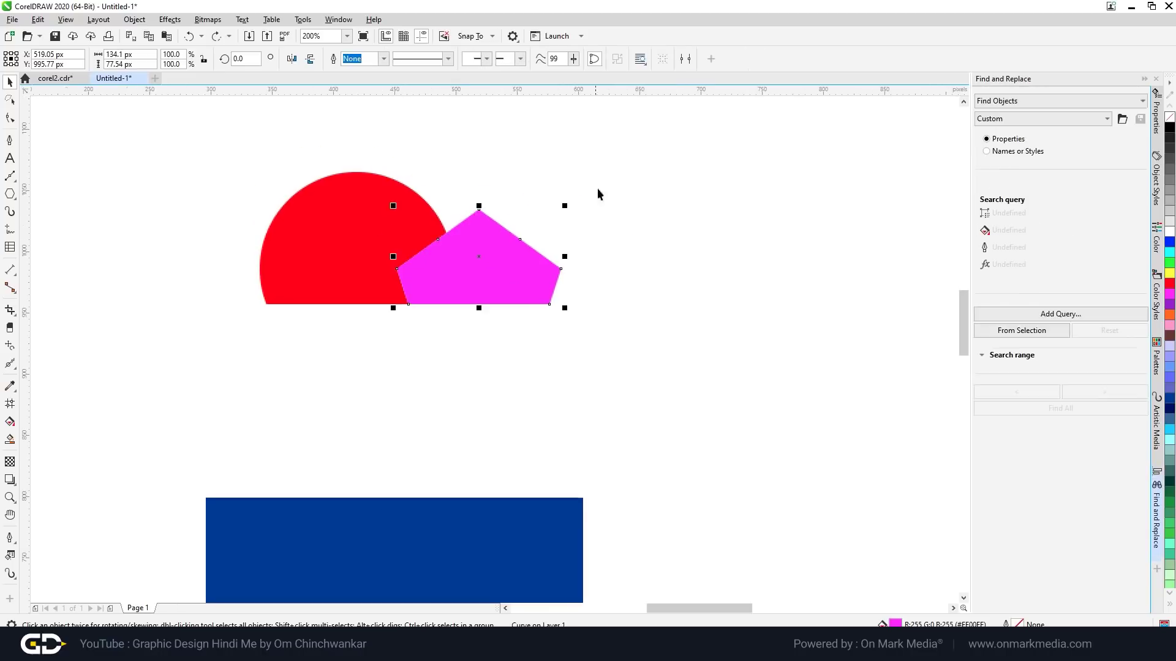
key(ctrl+z)
key(ctrl+z)
scroll(572, 269, down, 1)
click(624, 307)
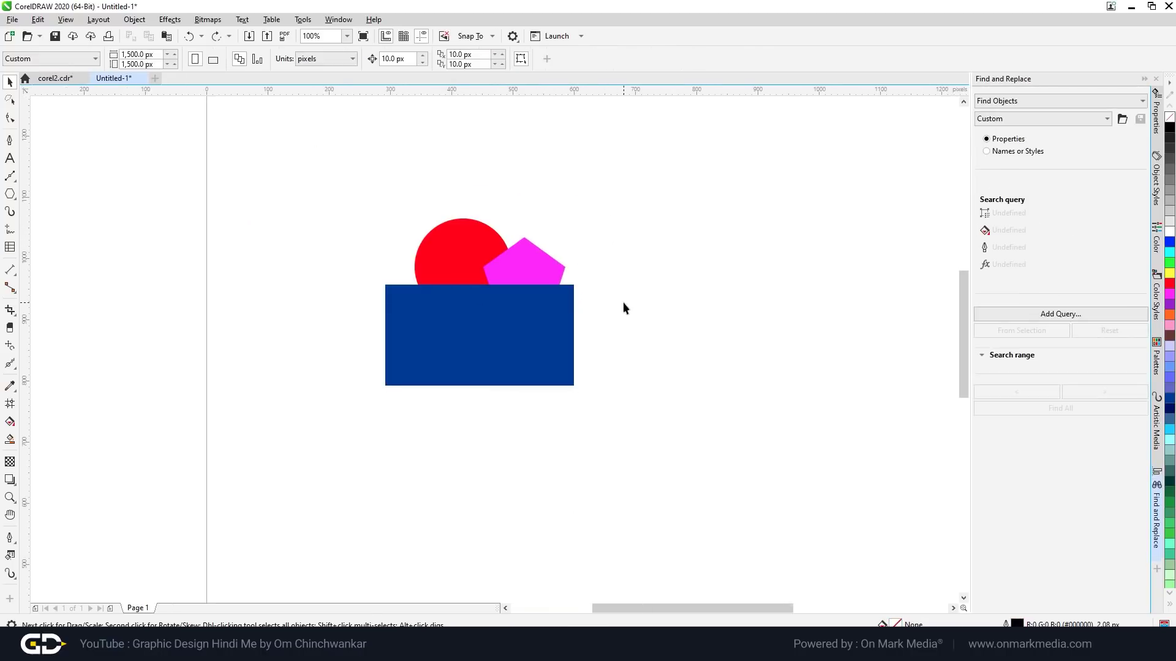
drag(634, 488, 312, 153)
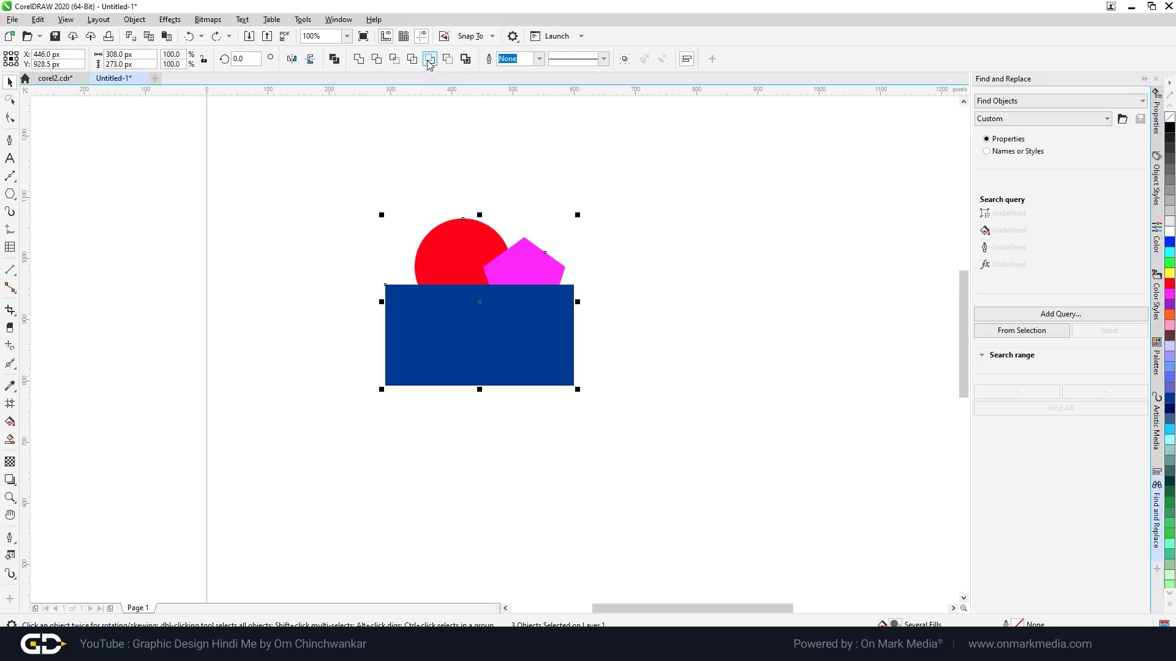
click(589, 145)
scroll(584, 173, up, 1)
scroll(260, 256, down, 2)
scroll(269, 260, up, 1)
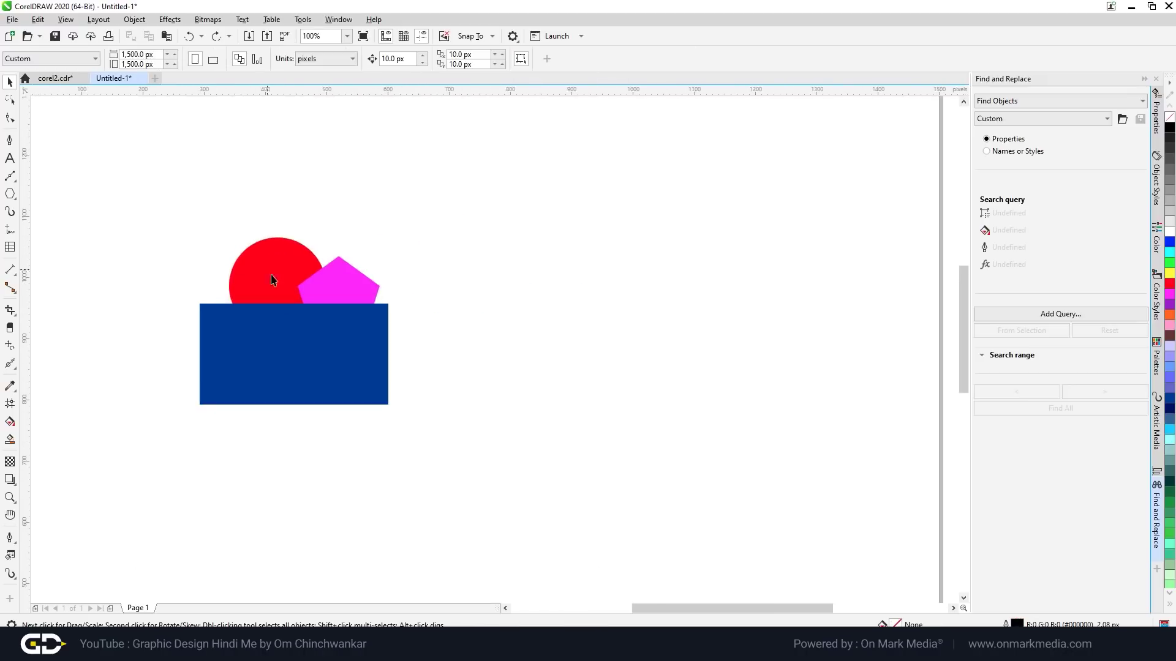
Duplicate the blue rectangle to overlap its lower-right corner and fill the copy with orange.
click(276, 333)
drag(264, 322, 337, 386)
click(1169, 315)
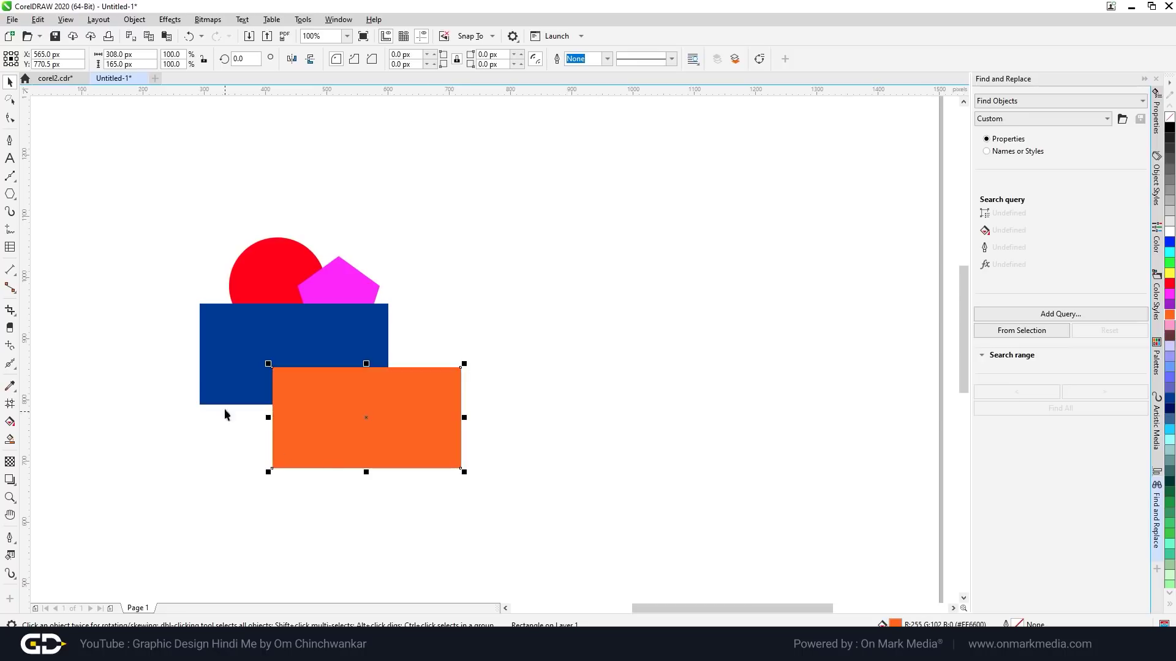
Apply Front minus back to the blue and orange rectangles, compare before and after, and undo it.
scroll(305, 401, up, 2)
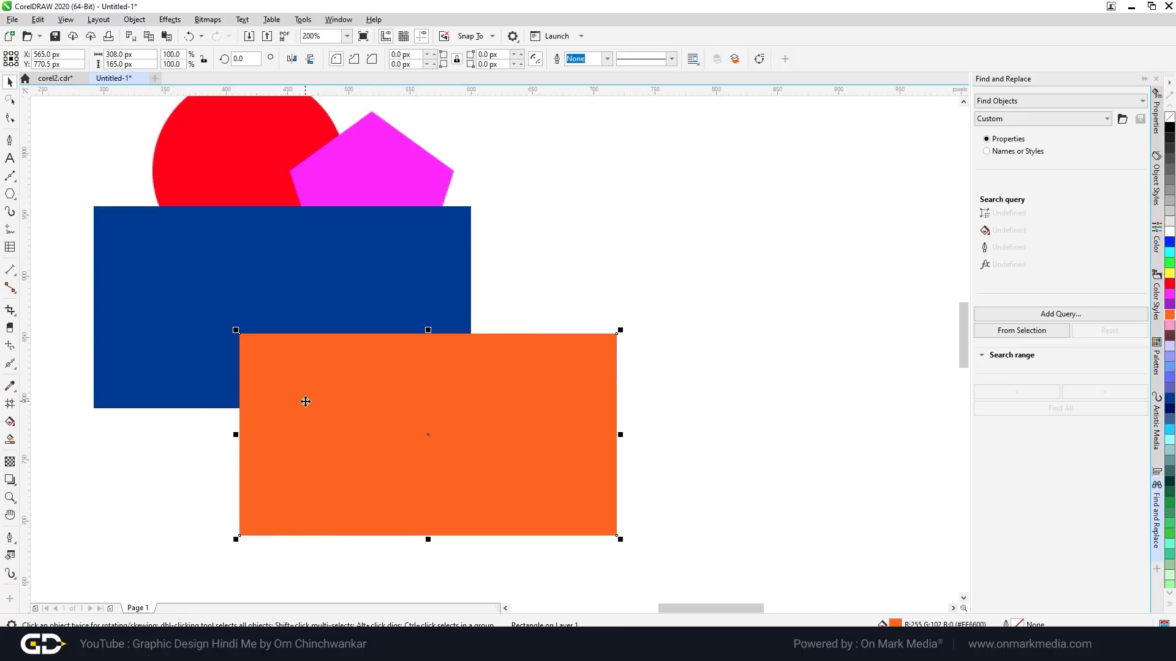
shift+click(204, 305)
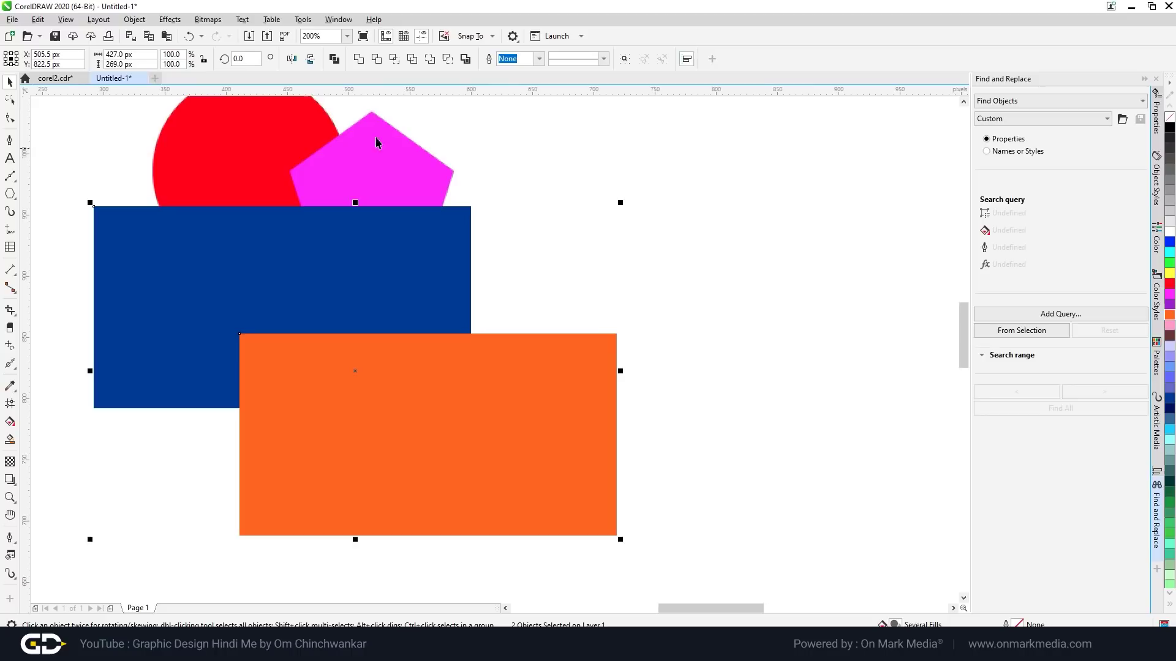
click(431, 60)
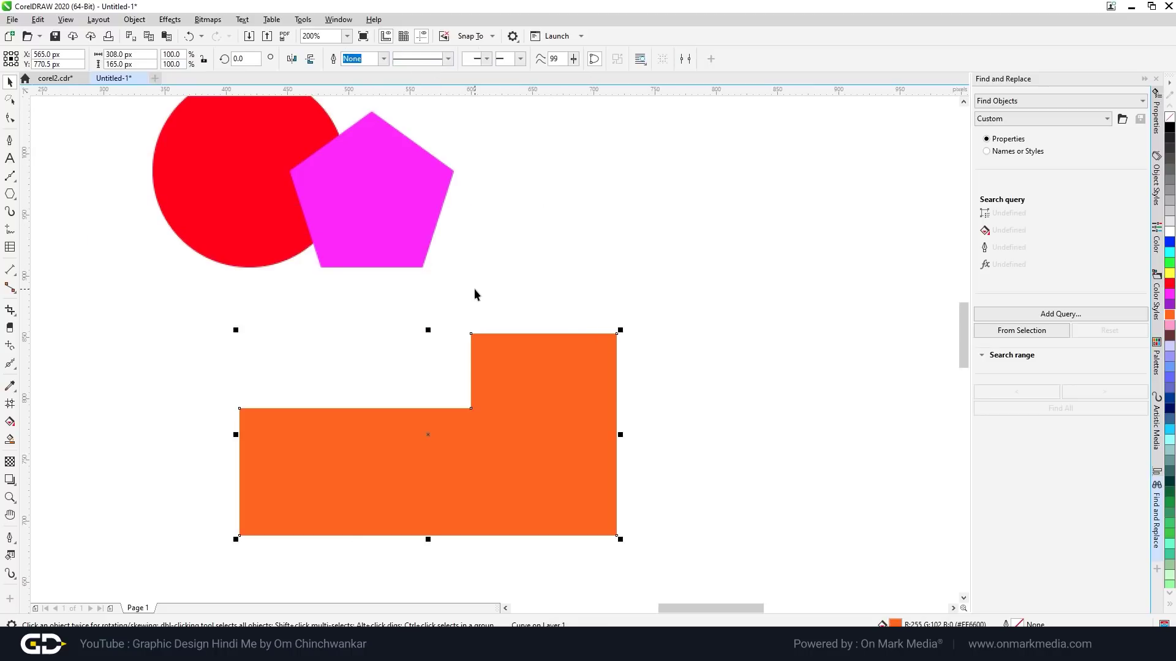
key(ctrl+z)
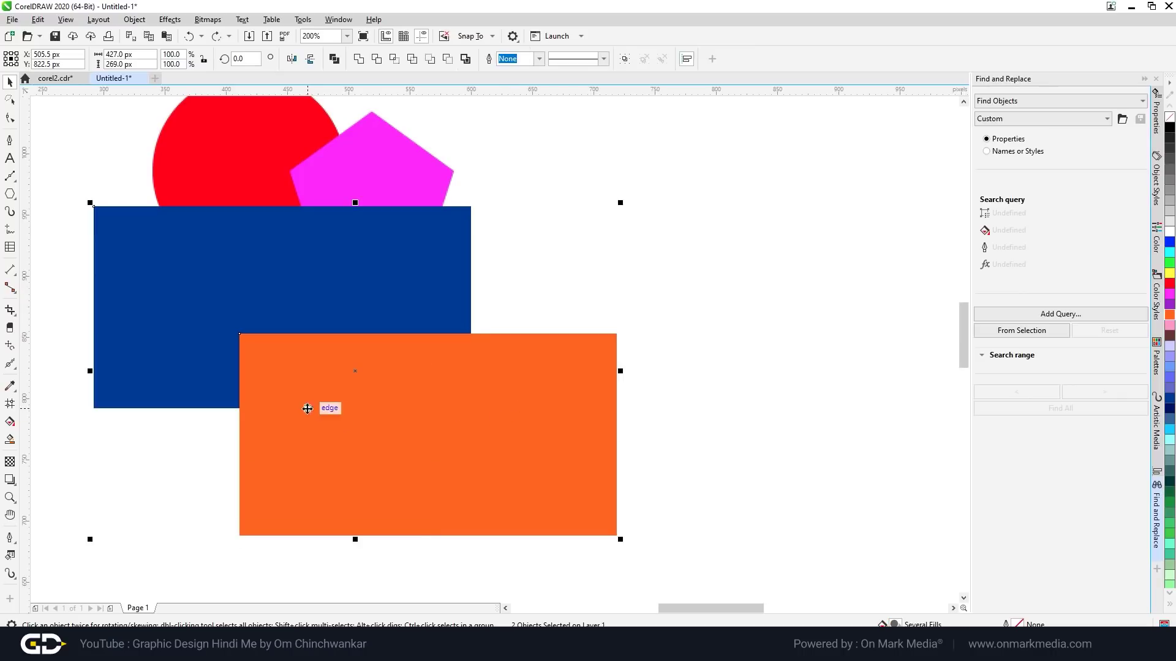
key(ctrl+shift+z)
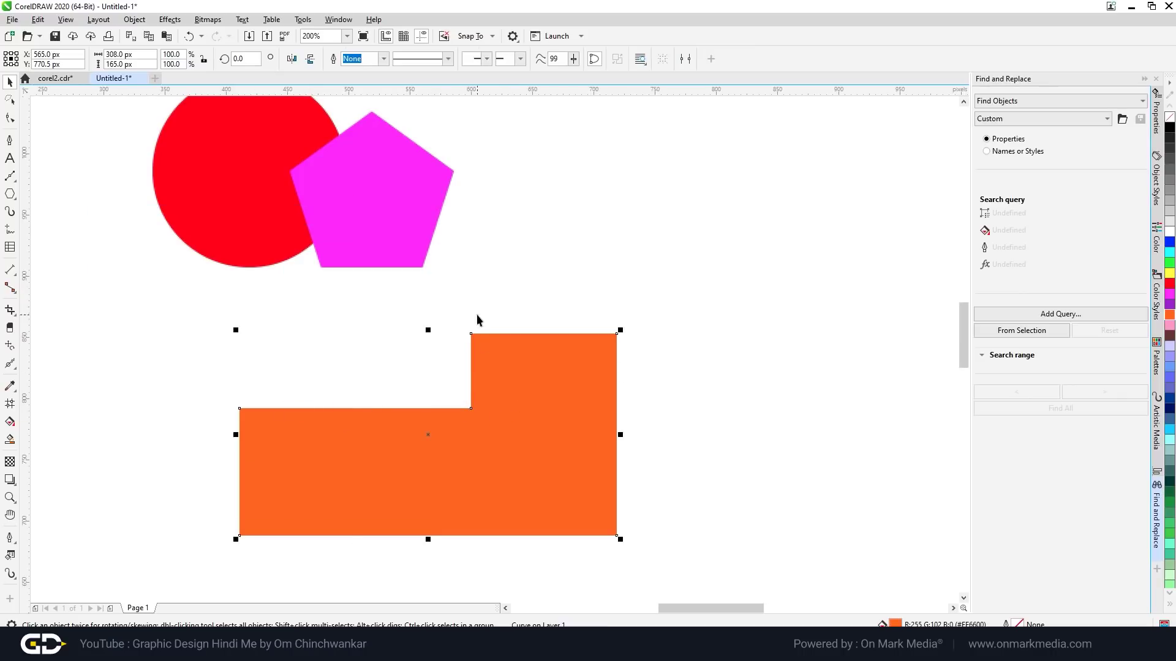
key(ctrl+z)
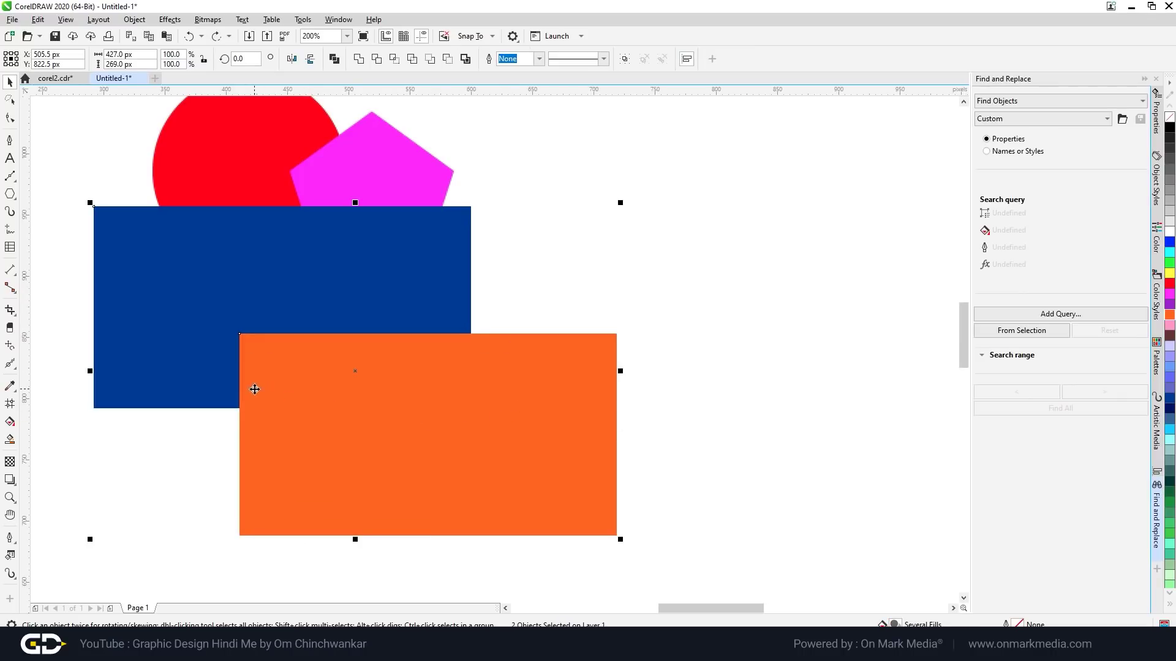
Apply Back minus front to the blue and orange rectangles, and undo the operation.
click(448, 61)
click(539, 293)
key(ctrl+z)
click(610, 204)
scroll(381, 276, down, 2)
scroll(404, 272, up, 1)
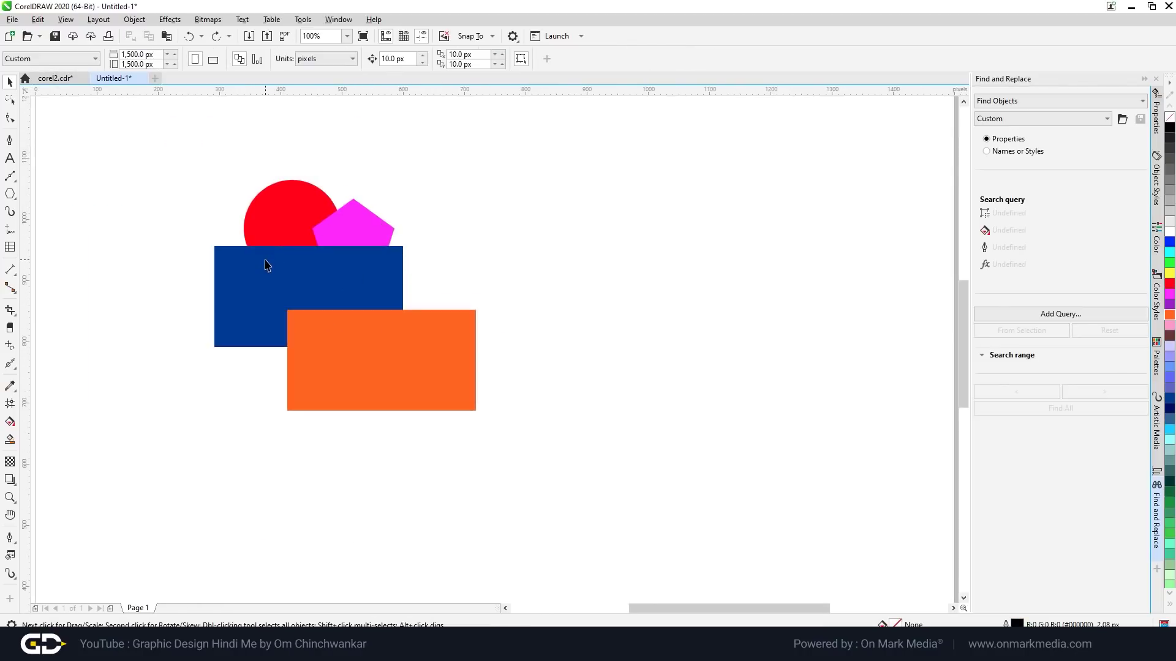
Weld all four shapes into one curve with a black outline and no fill, and undo these changes.
drag(125, 122, 599, 463)
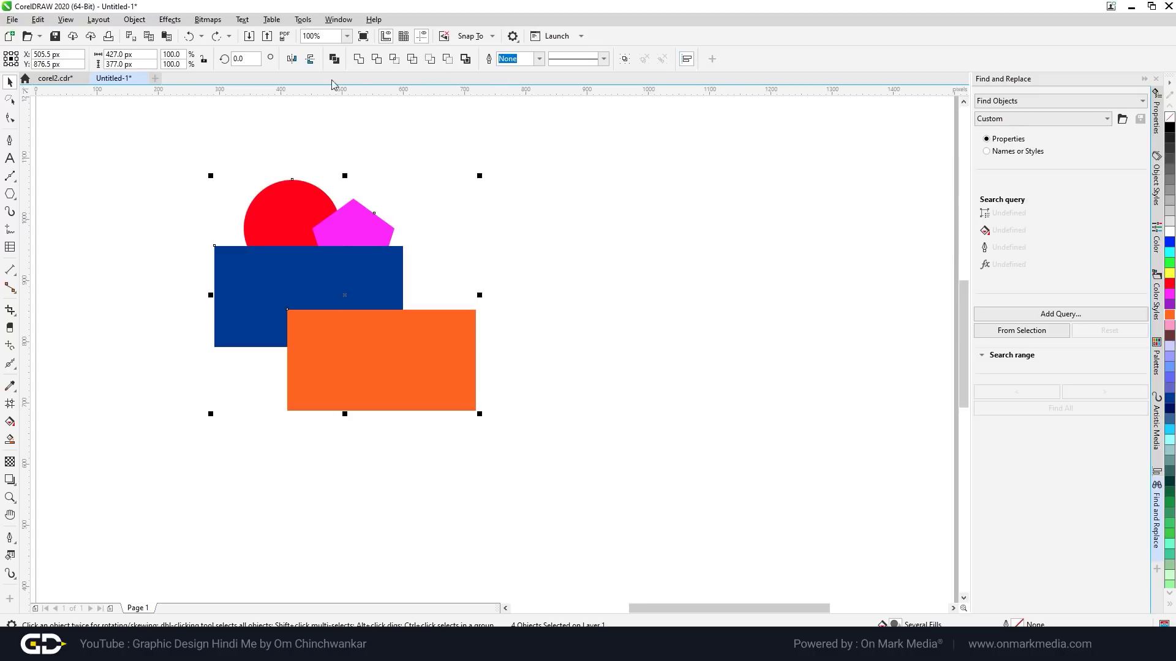
click(375, 59)
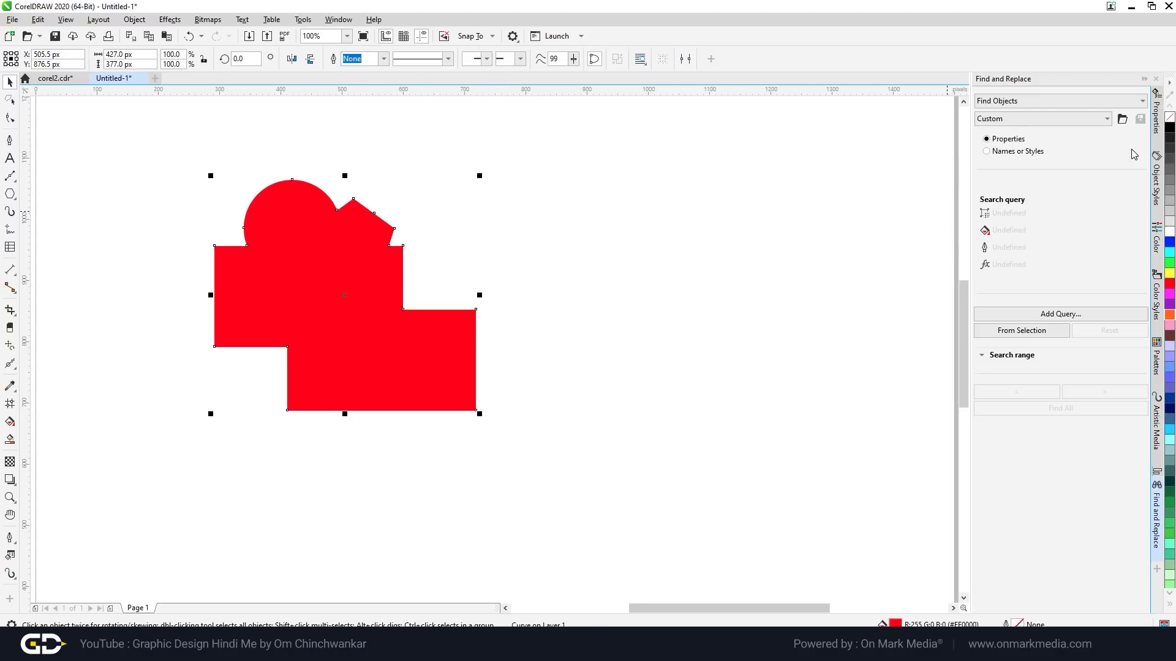
right_click(1169, 127)
click(1170, 117)
click(707, 397)
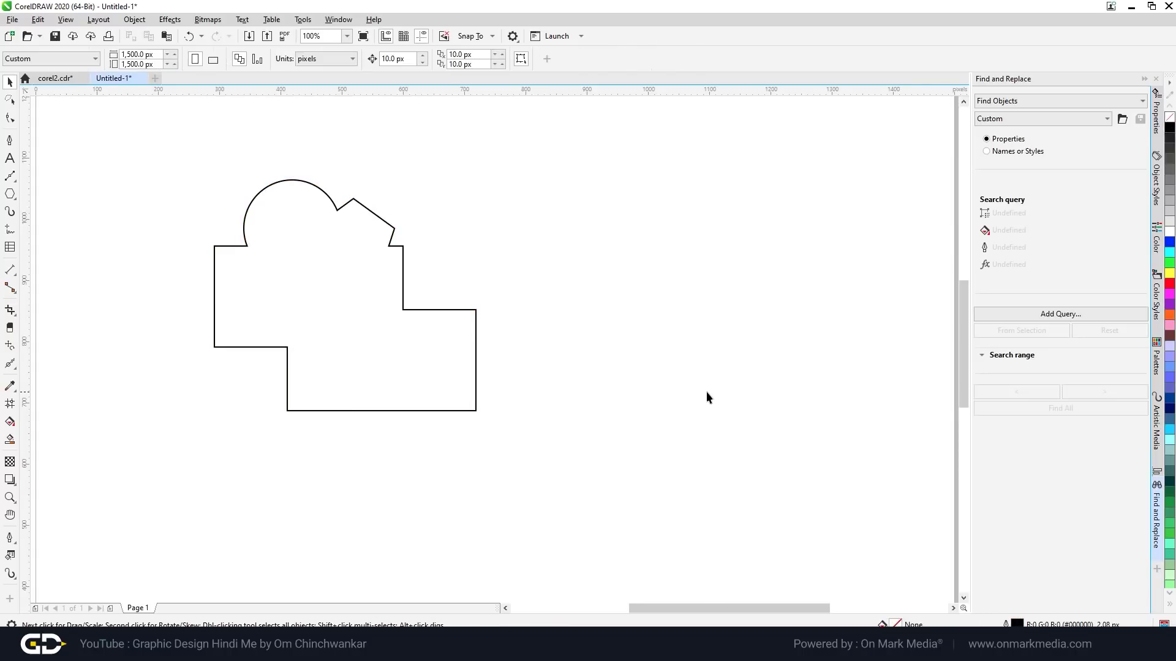
key(ctrl+z)
key(ctrl+z)
key(ctrl+z)
Create a boundary around all four shapes and move the resulting outline clear to their right.
drag(95, 122, 486, 436)
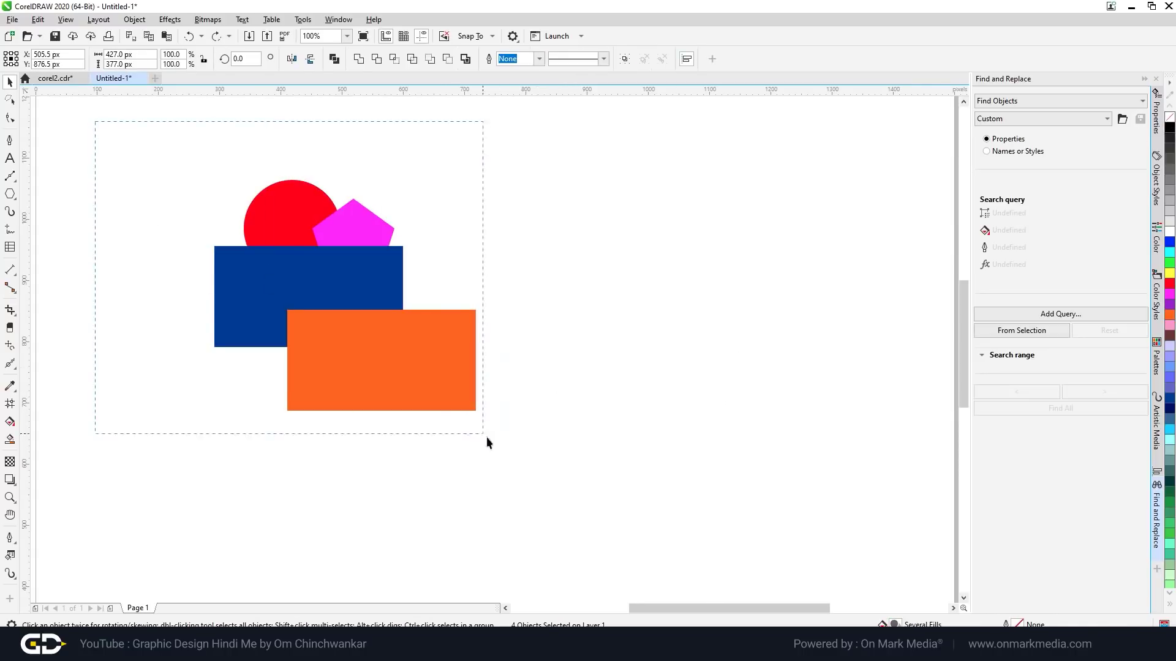
click(465, 60)
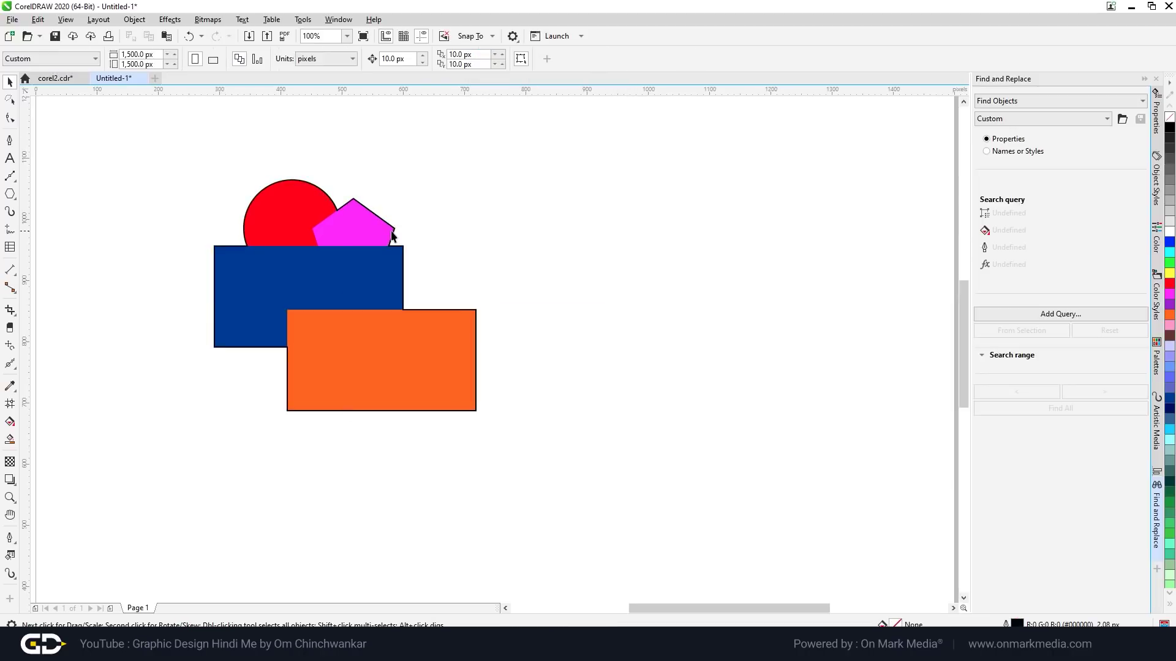
drag(395, 238, 676, 222)
click(711, 482)
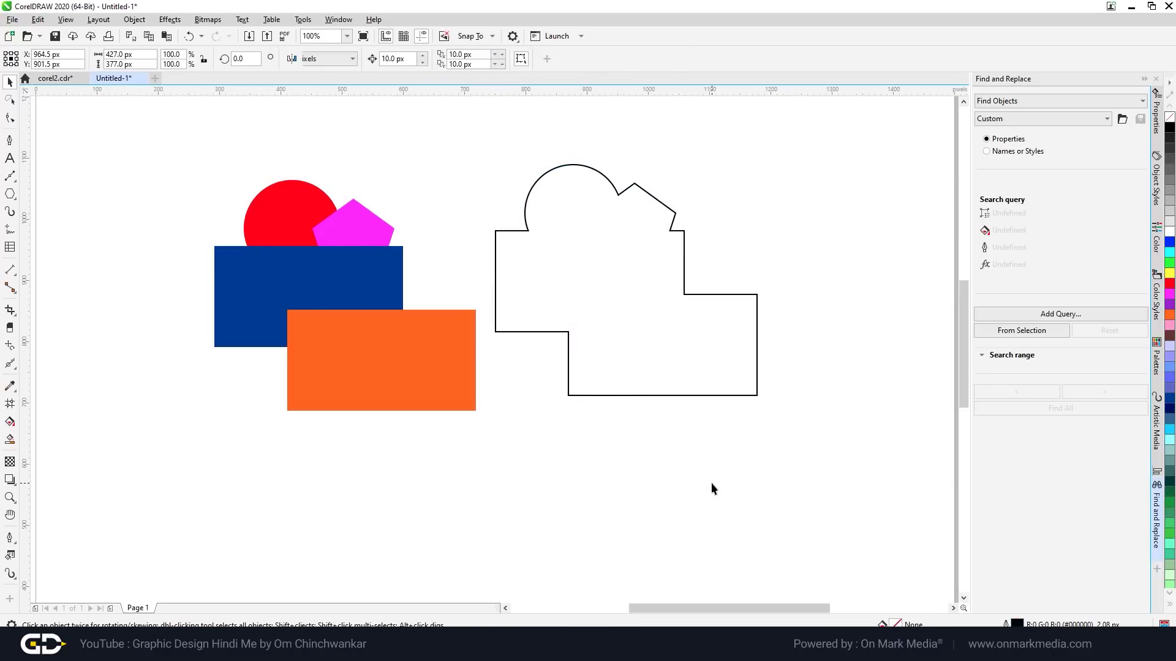
Undo the shaping results and remove the rectangles and magenta pentagon, keeping only the full red circle.
key(ctrl+z)
key(ctrl+z)
key(ctrl+z)
key(ctrl+z)
key(ctrl+z)
drag(317, 248, 416, 323)
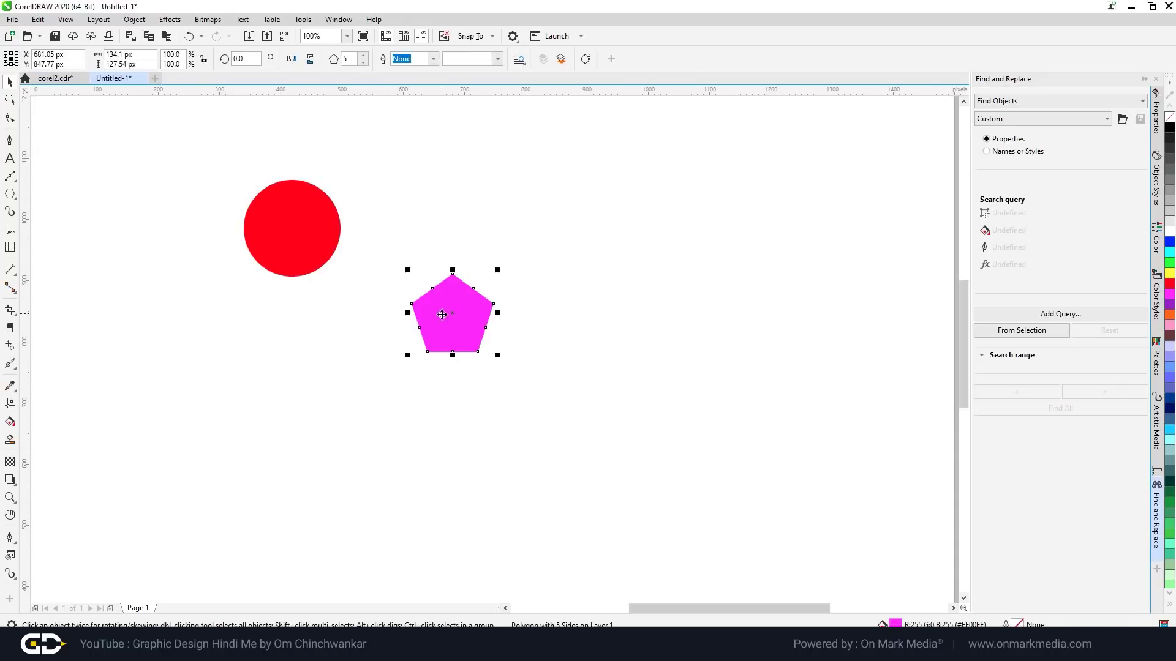
key(Delete)
Draw a 265 × 95 px rectangle across the red circle's lower part and trim the circle with it.
scroll(242, 234, up, 2)
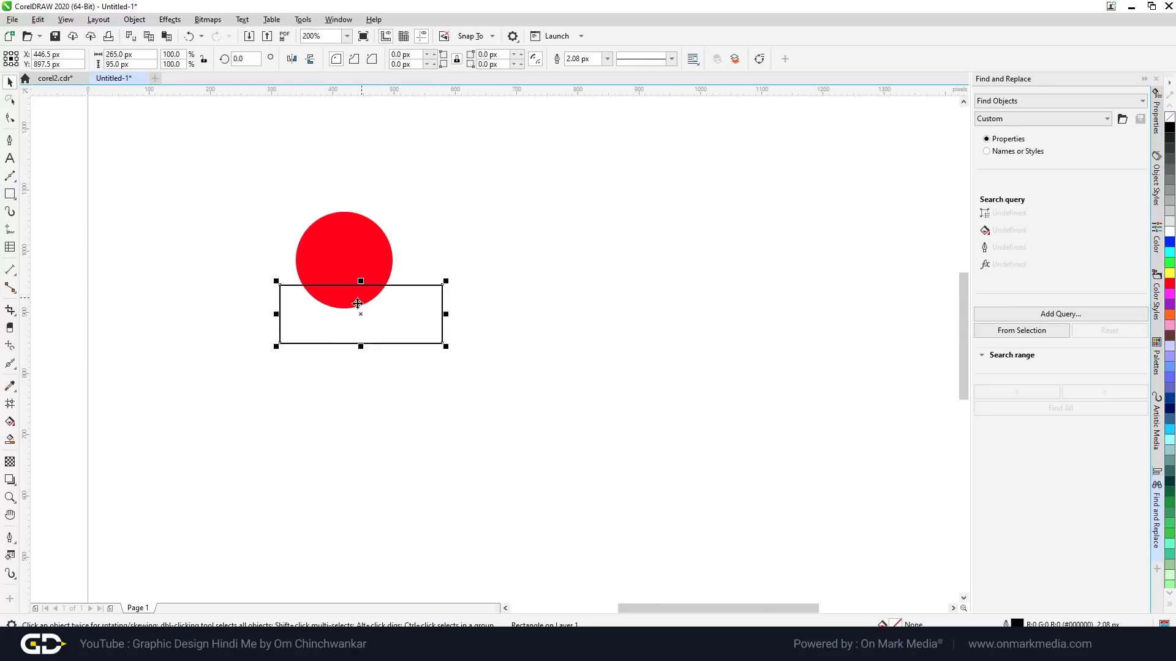
click(396, 60)
key(ctrl+z)
click(377, 59)
Delete the trimming rectangle and fill the dome-shaped circle with black.
click(413, 333)
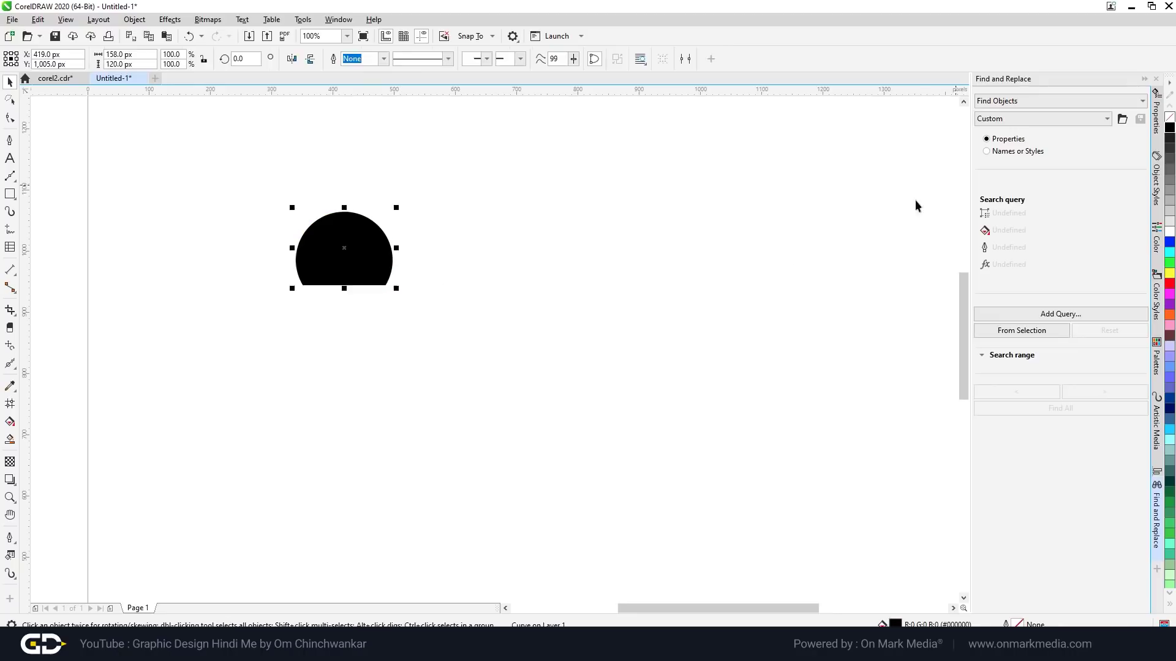
click(916, 204)
click(15, 198)
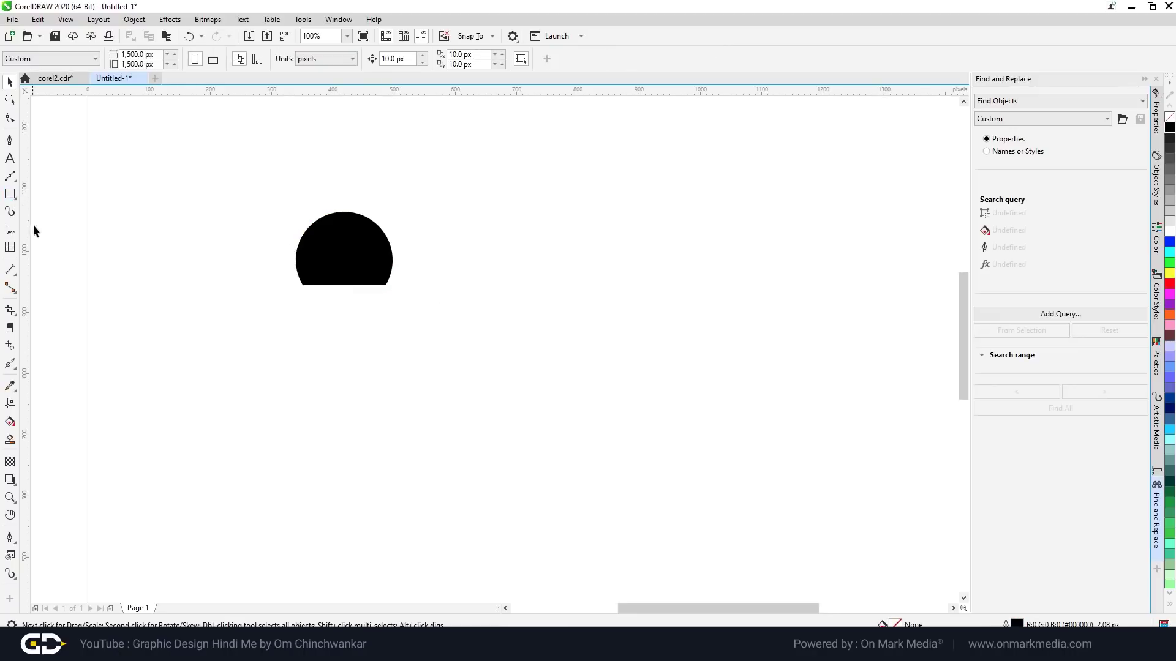
Draw a wide flat ellipse along the dome's base and a small tilted ellipse overlapping its right end.
click(15, 198)
click(38, 221)
scroll(449, 301, up, 1)
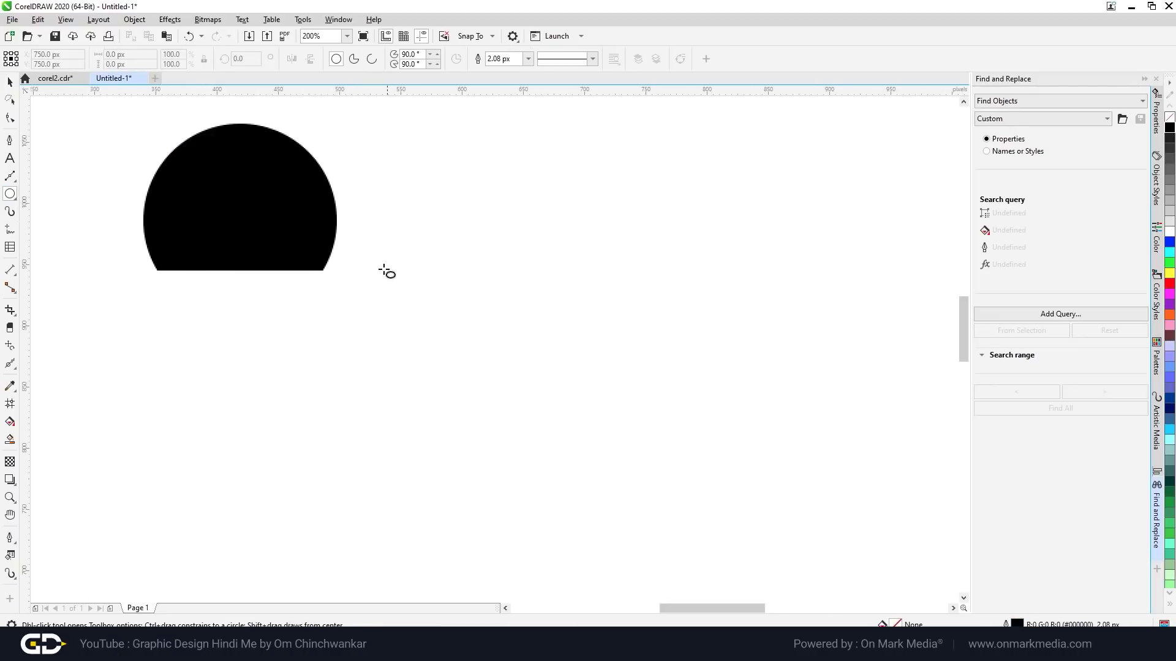
mouse_move(387, 231)
mouse_down()
mouse_move(427, 283)
mouse_move(412, 267)
mouse_up()
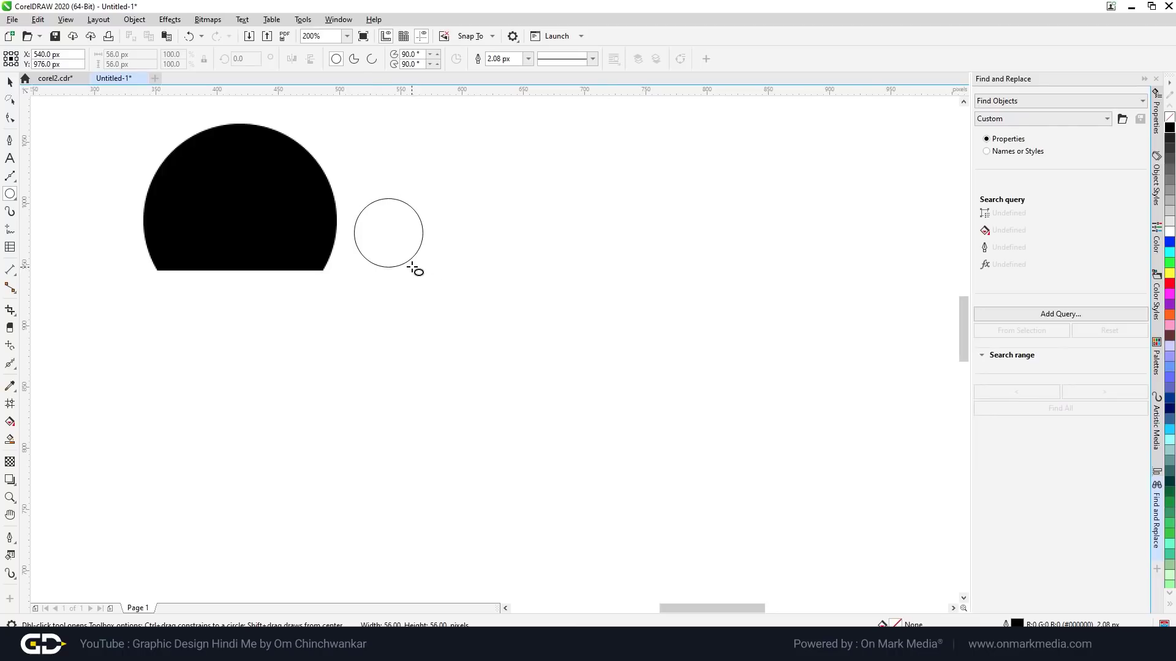
drag(412, 268, 412, 268)
key(Escape)
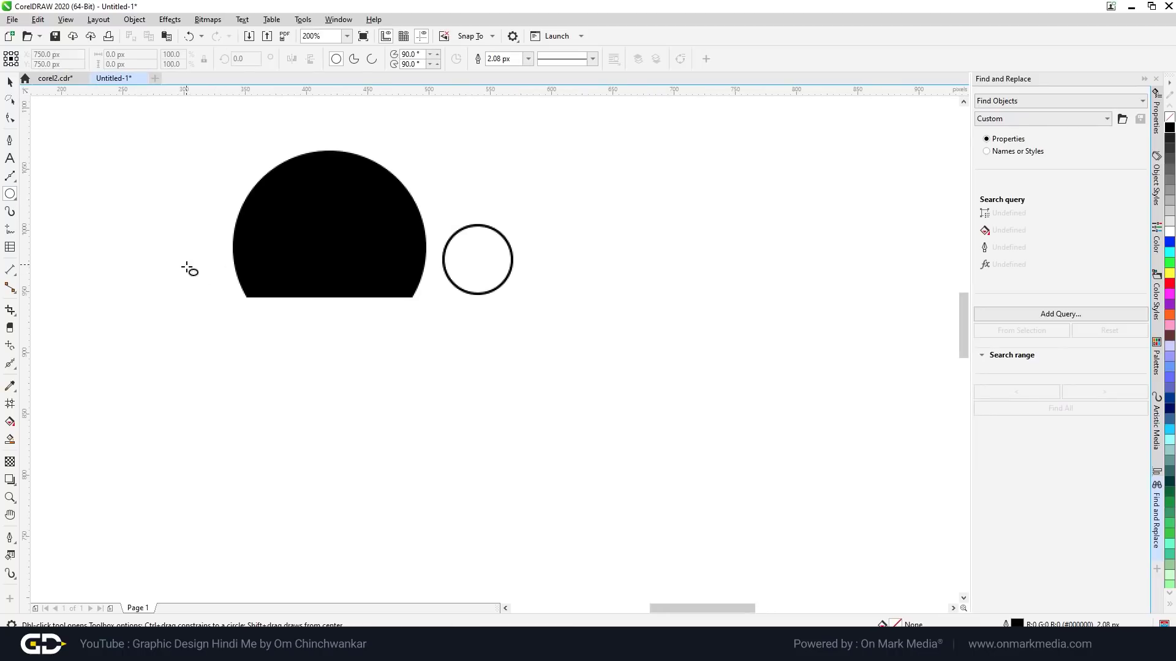
Weld the flat and tilted ellipses into one shape and fill it with black.
drag(186, 268, 474, 341)
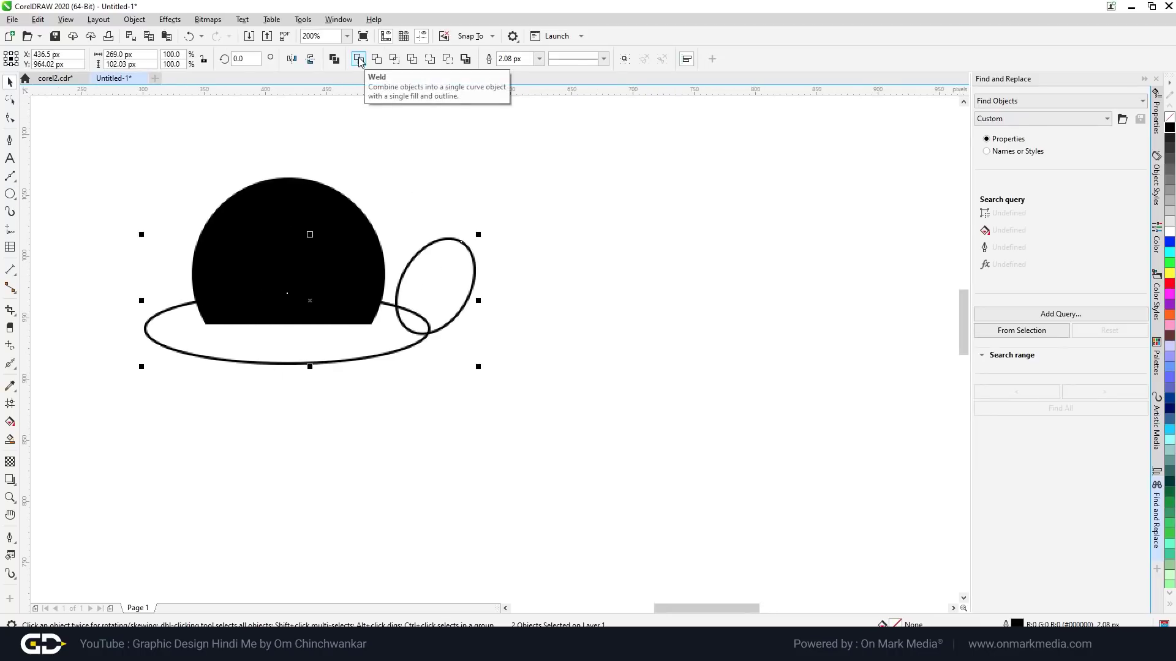
click(1169, 129)
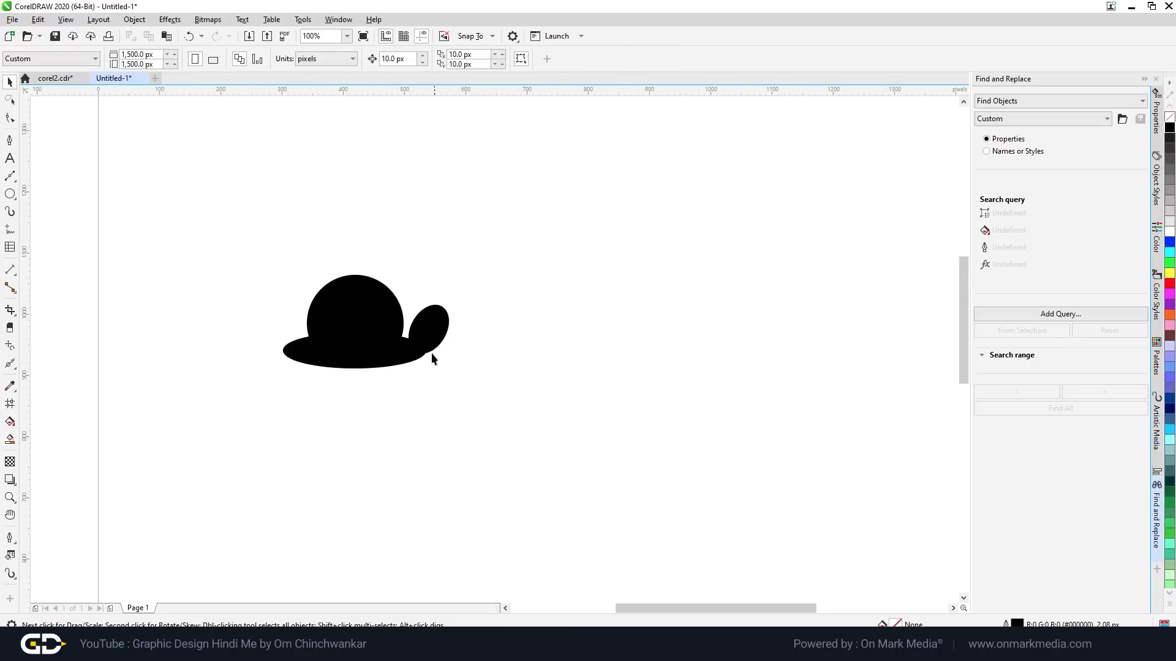
Reshape the welded body's nodes around the neck to form a rounded head flowing smoothly into the body.
click(431, 351)
key(F10)
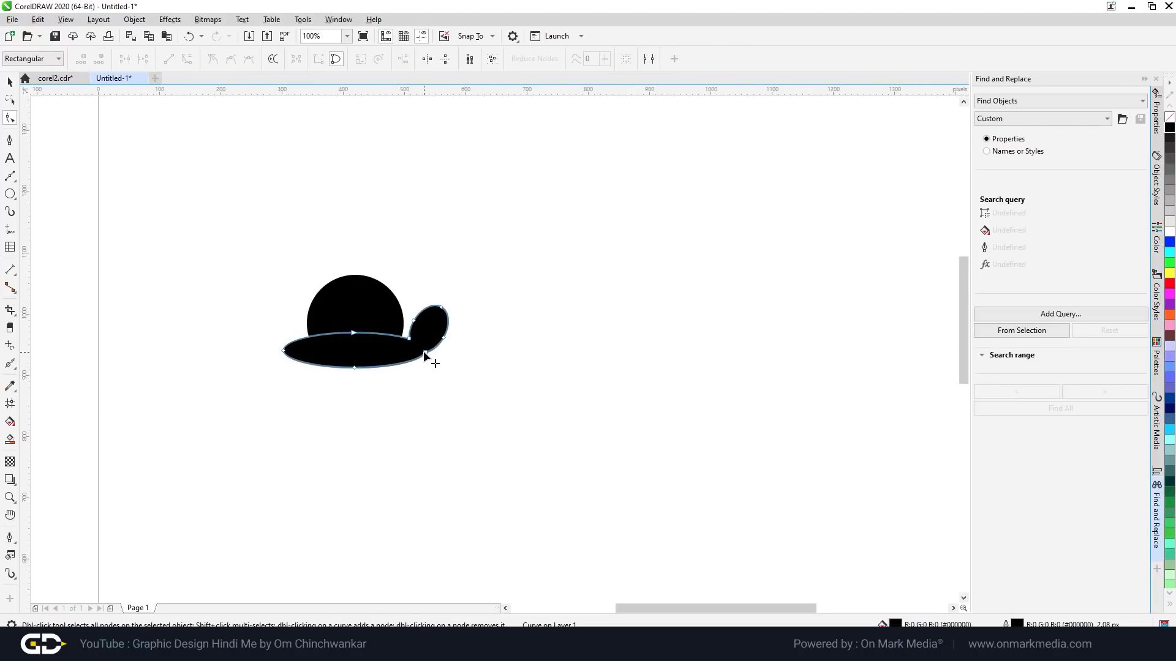
scroll(425, 363, up, 2)
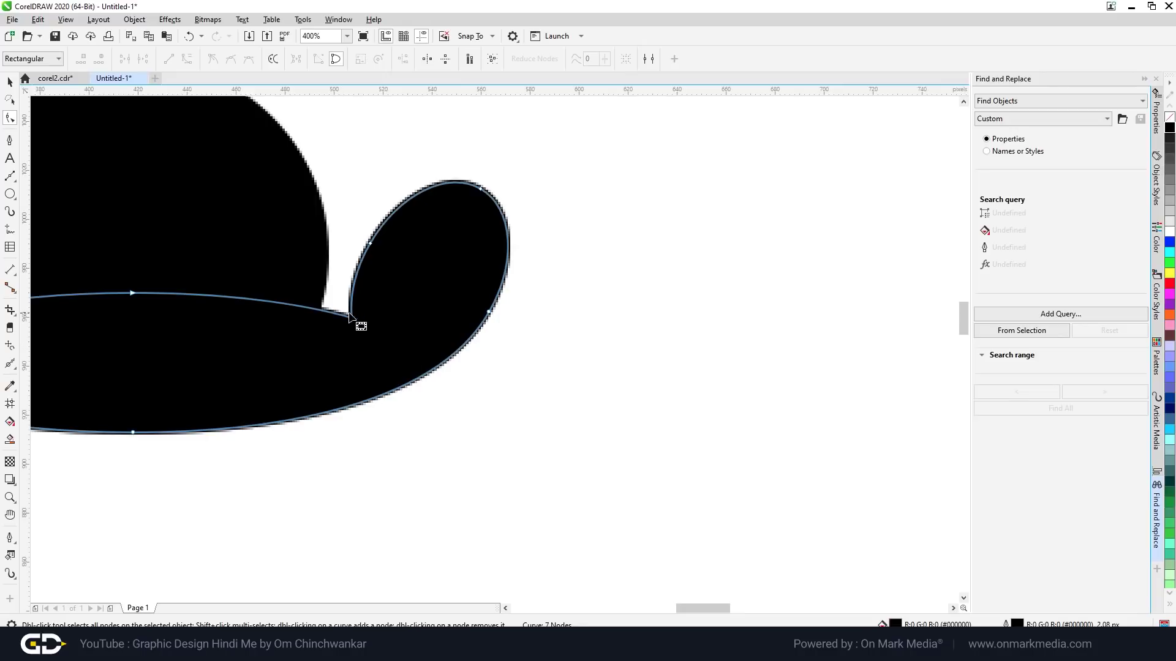
click(350, 315)
drag(351, 318, 376, 218)
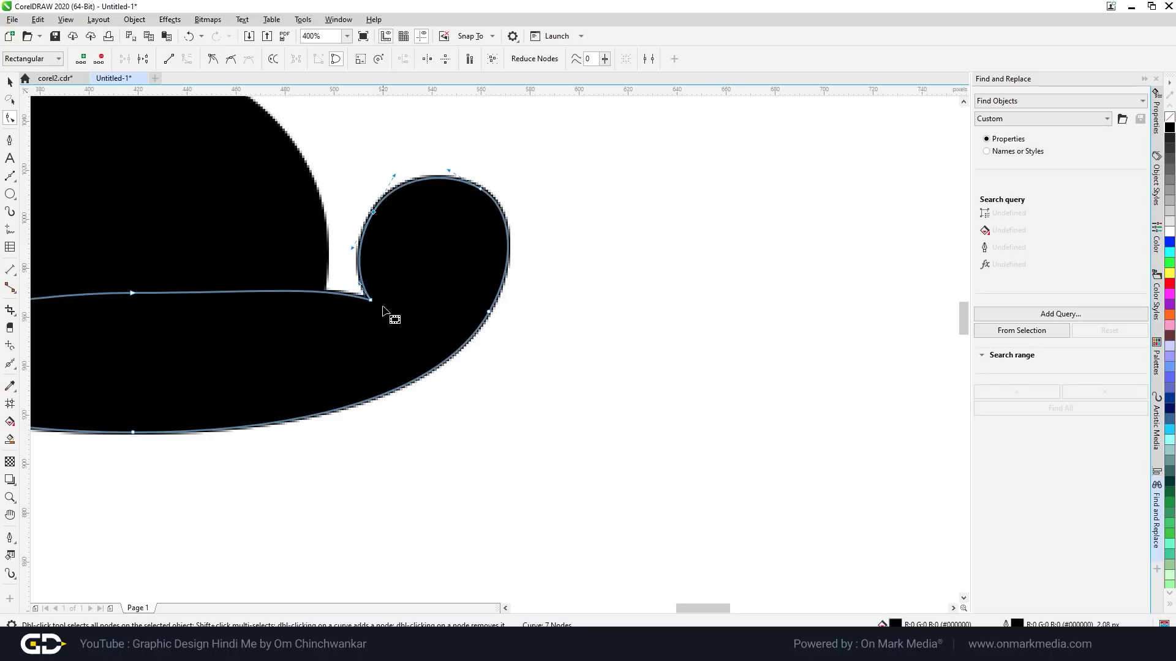
scroll(371, 308, down, 3)
click(370, 373)
scroll(370, 318, up, 1)
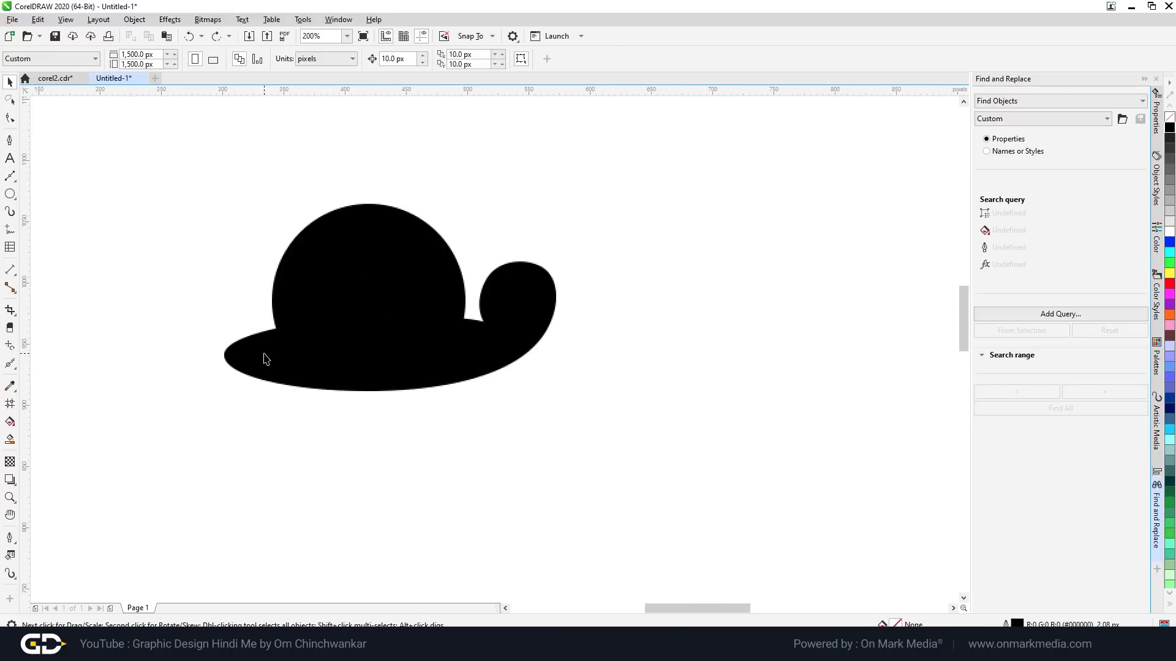
Draw a 111 px circle to the right of the snail, filled black with no outline.
click(10, 194)
scroll(273, 297, down, 2)
scroll(497, 305, up, 2)
drag(473, 287, 611, 425)
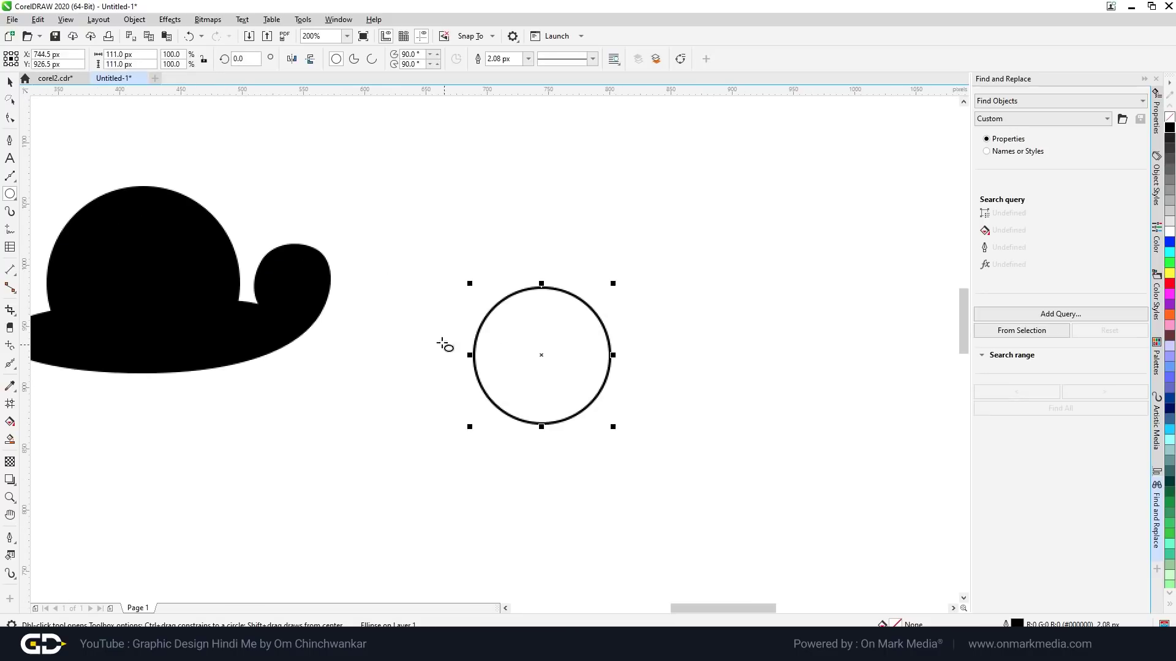
click(1170, 127)
right_click(1169, 117)
Convert the new black circle to curves, add a node on its upper-left edge and pull it toward the centre.
key(F10)
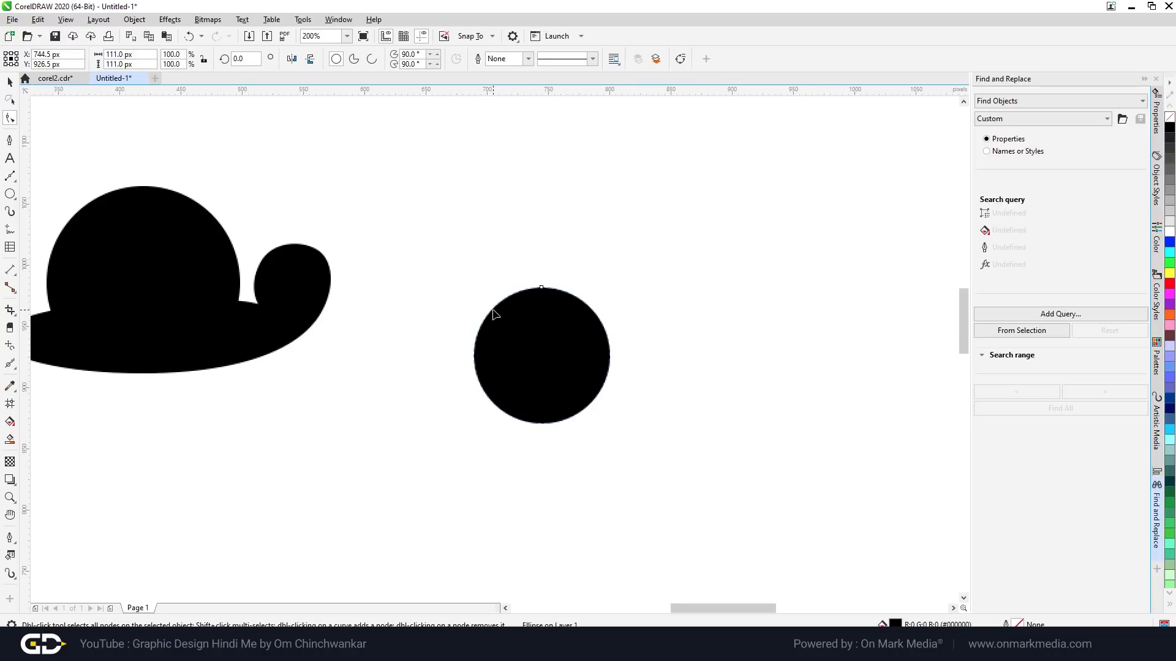
right_click(565, 323)
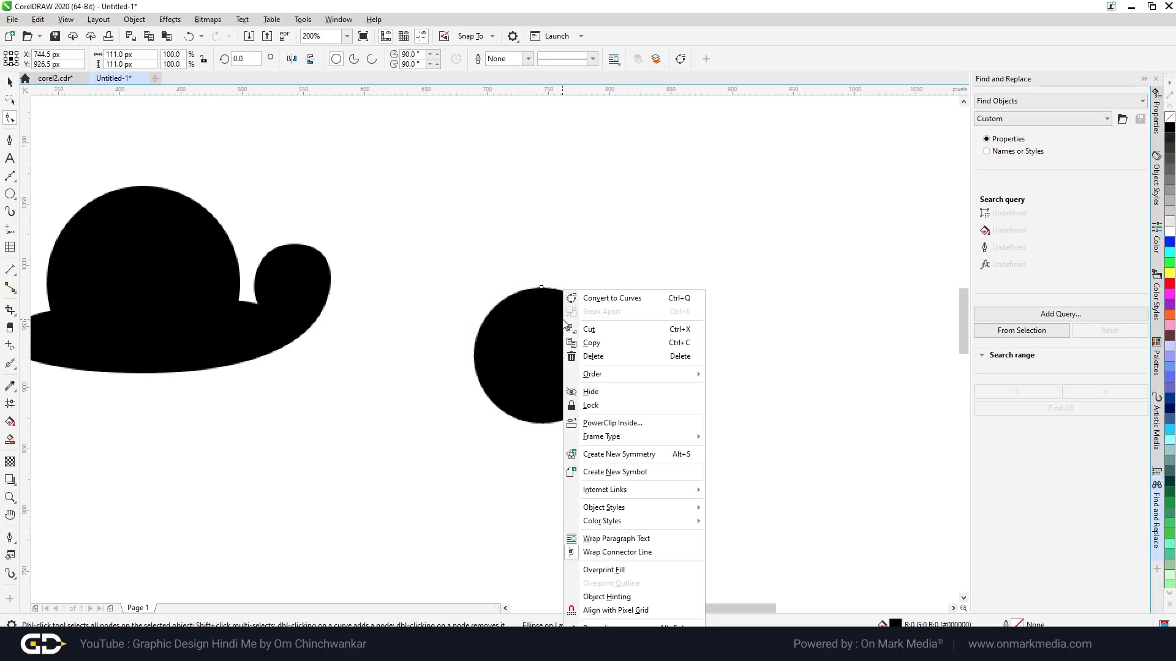
click(627, 299)
double_click(493, 311)
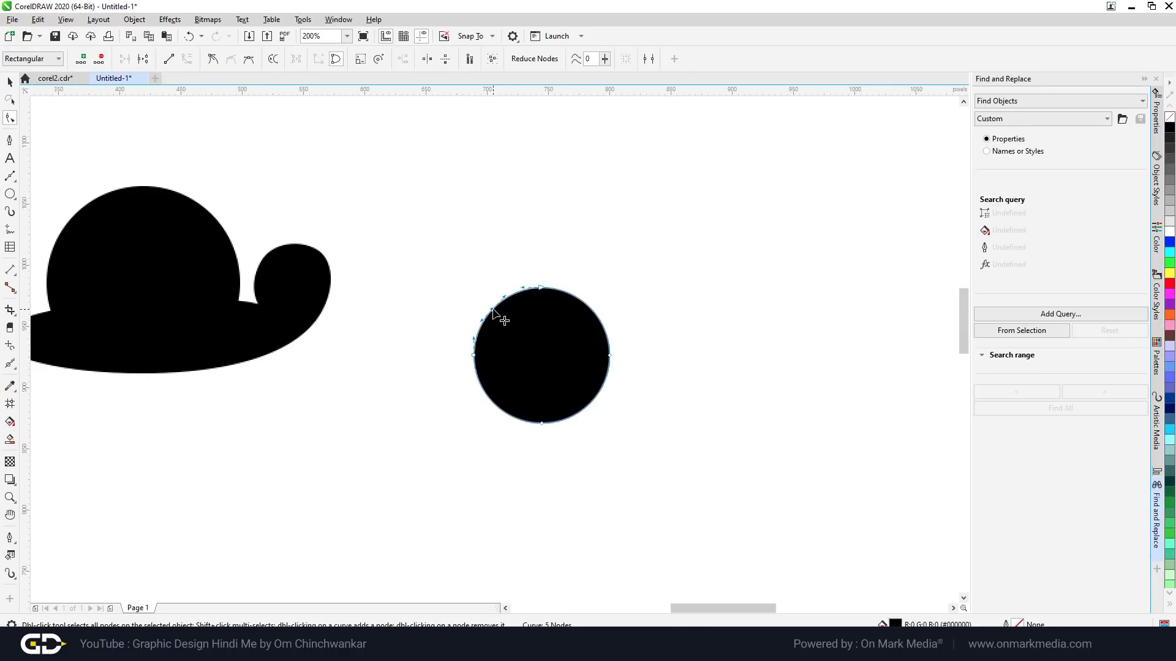
drag(492, 310, 527, 345)
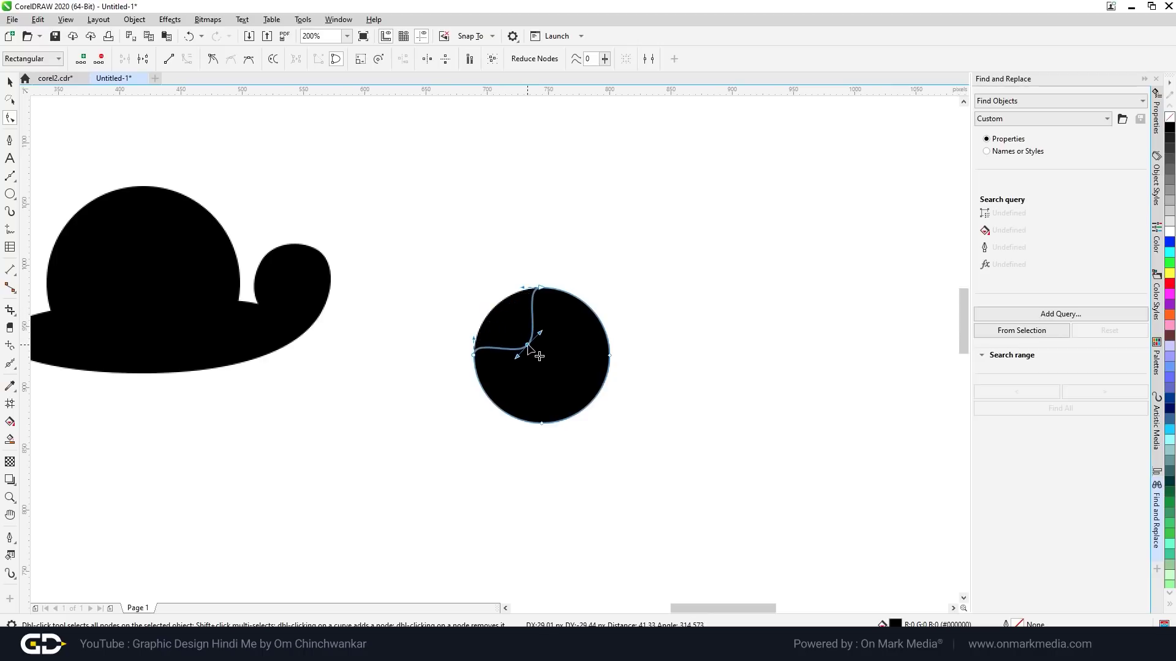
Push the black circle's added node outward past its upper-left edge as a bulge, and delete the circle.
scroll(538, 352, up, 2)
drag(536, 329, 561, 296)
drag(490, 379, 464, 406)
drag(520, 362, 439, 265)
scroll(439, 263, down, 4)
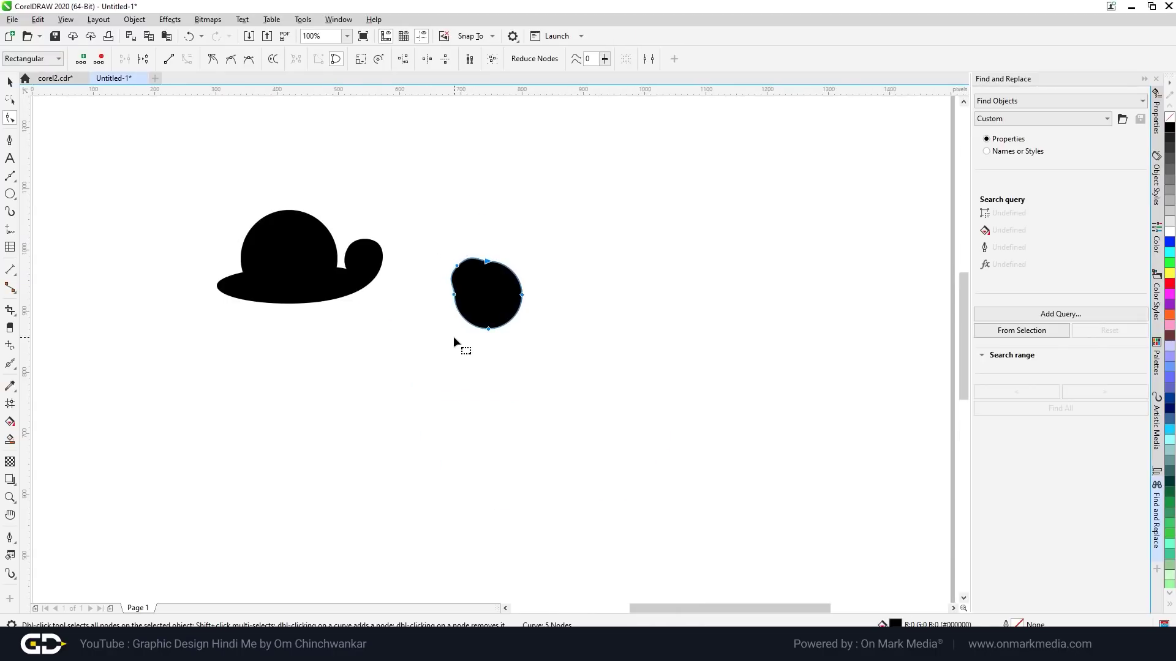
key(Delete)
Reshape the snail body's neck so it rises in a smooth slope from the shell to the rounded head.
scroll(231, 290, up, 4)
drag(281, 256, 184, 314)
scroll(354, 370, down, 4)
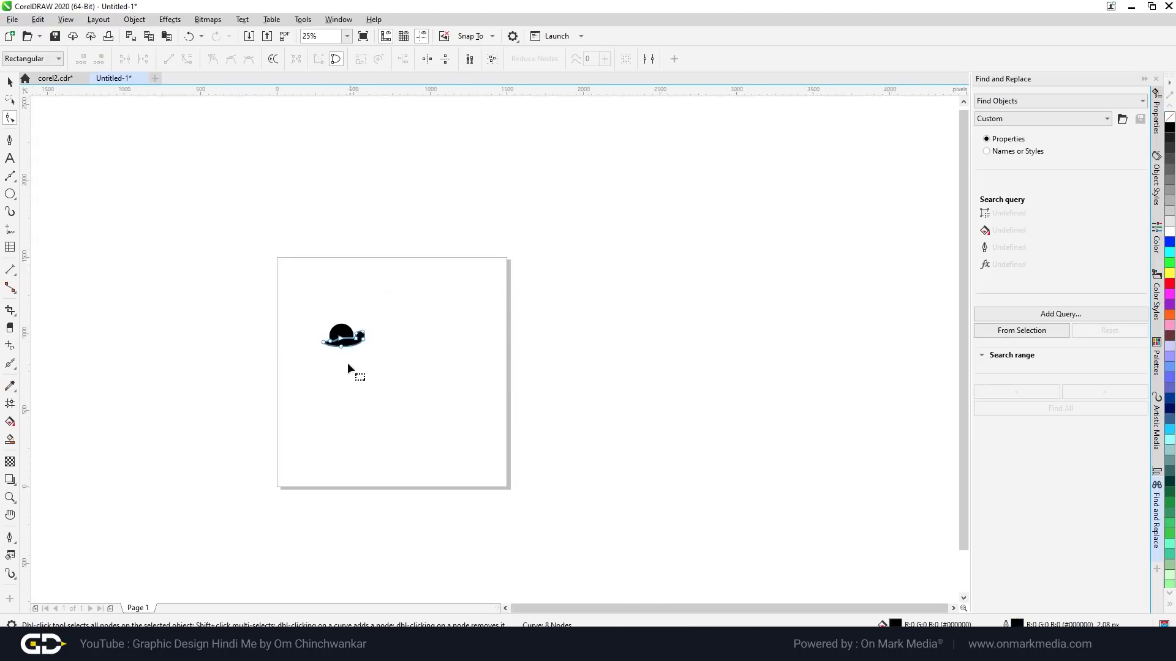
scroll(354, 369, up, 2)
click(392, 280)
scroll(392, 283, down, 3)
scroll(189, 472, up, 4)
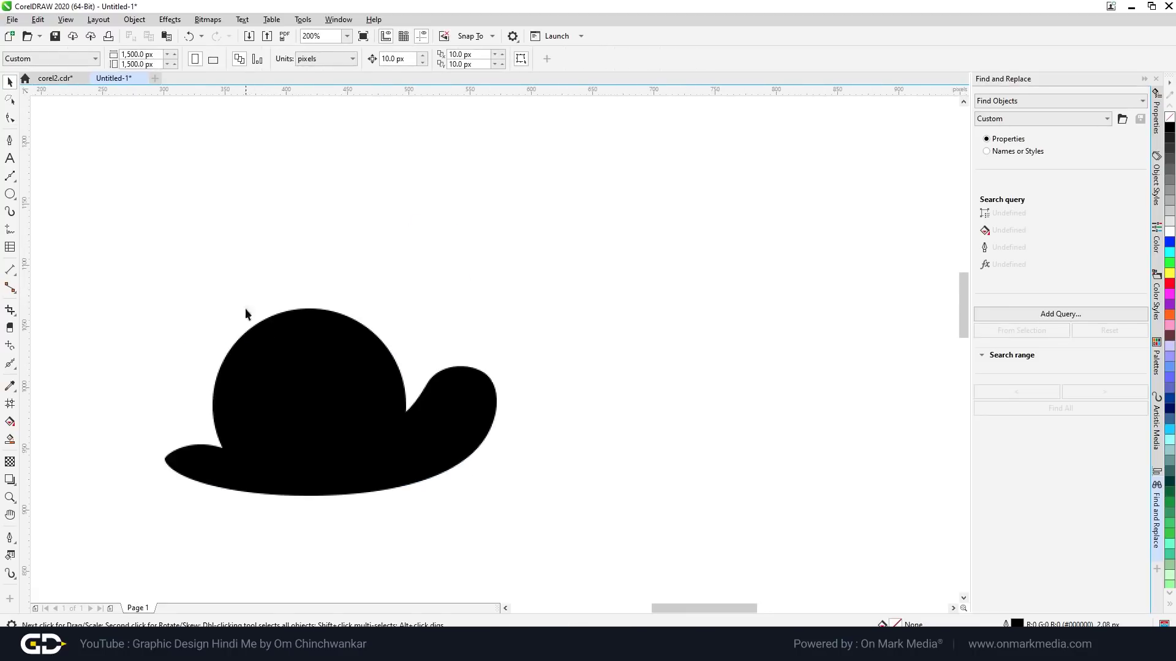
Flatten the upper curve of the tail by adjusting the curve handle between the tail tip and the shell.
click(139, 314)
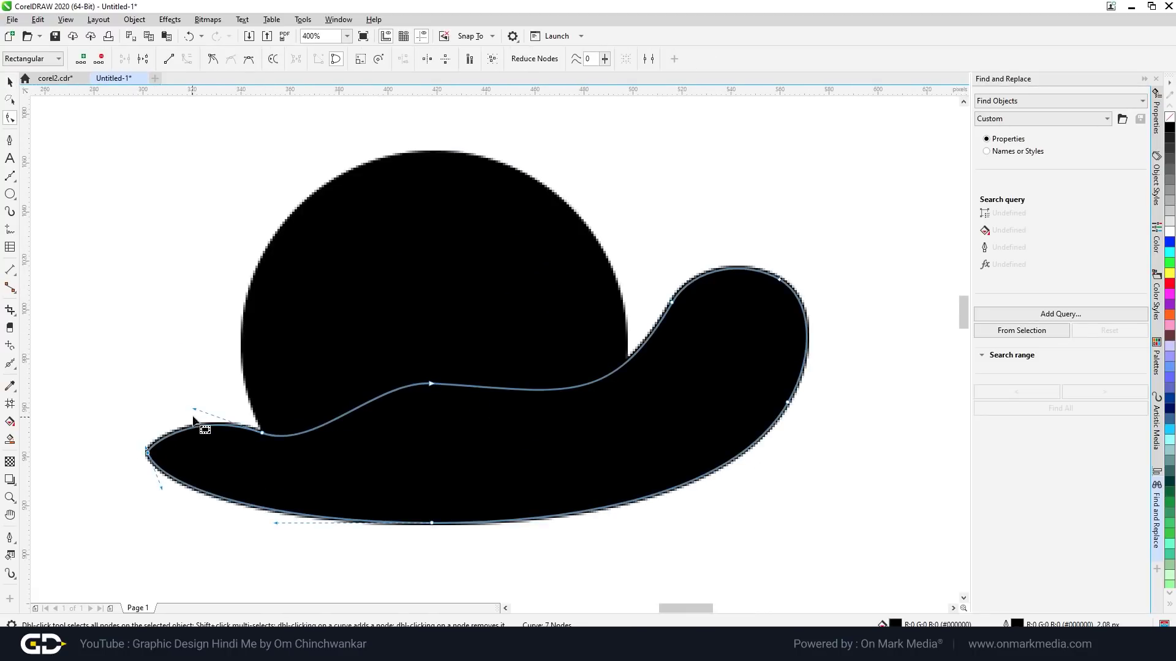
drag(196, 411, 281, 451)
scroll(221, 404, down, 3)
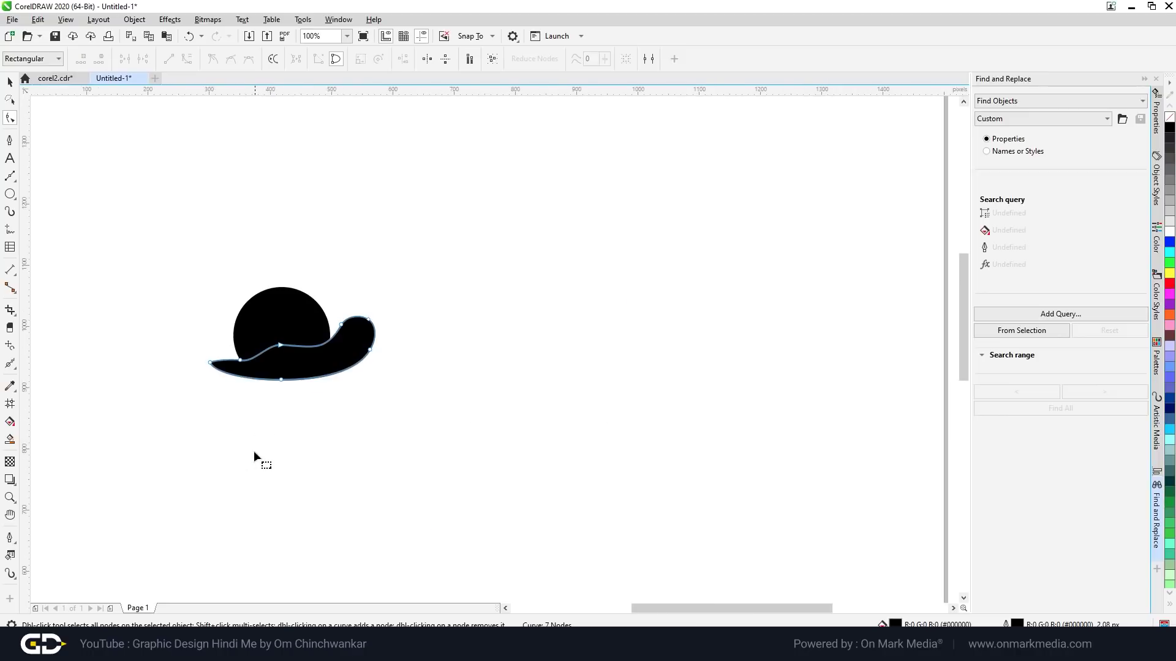
scroll(247, 393, up, 2)
click(10, 81)
click(171, 202)
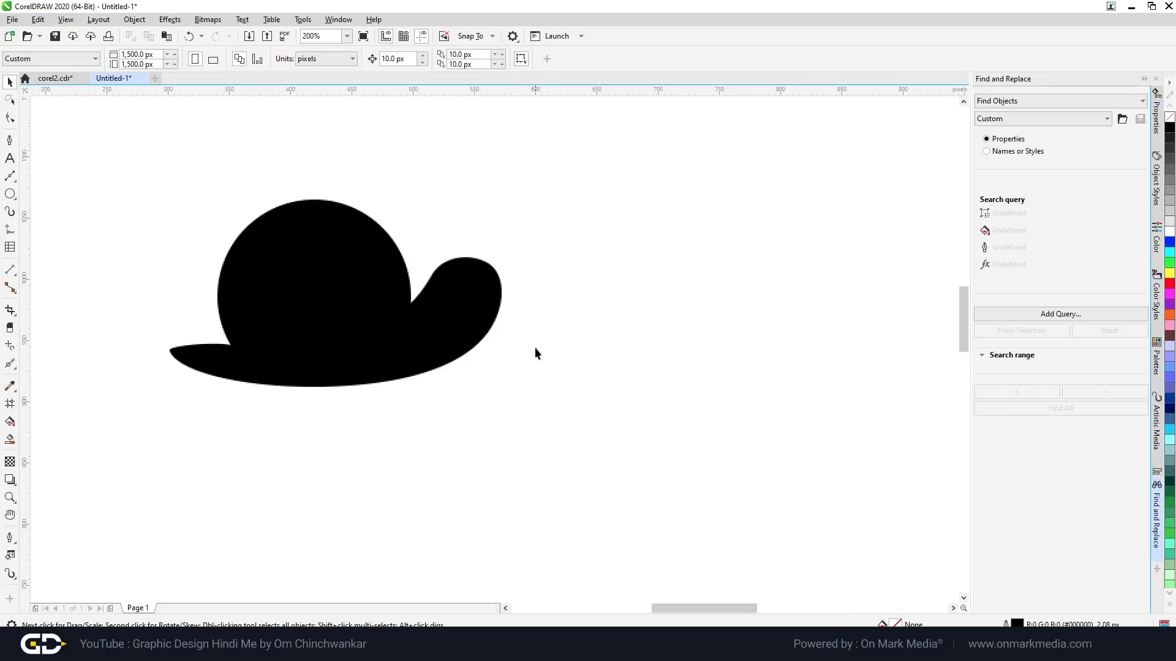
Move the tail tip node slightly inward and down to shorten the snail's tail.
click(202, 370)
key(F10)
drag(170, 349, 183, 355)
click(212, 398)
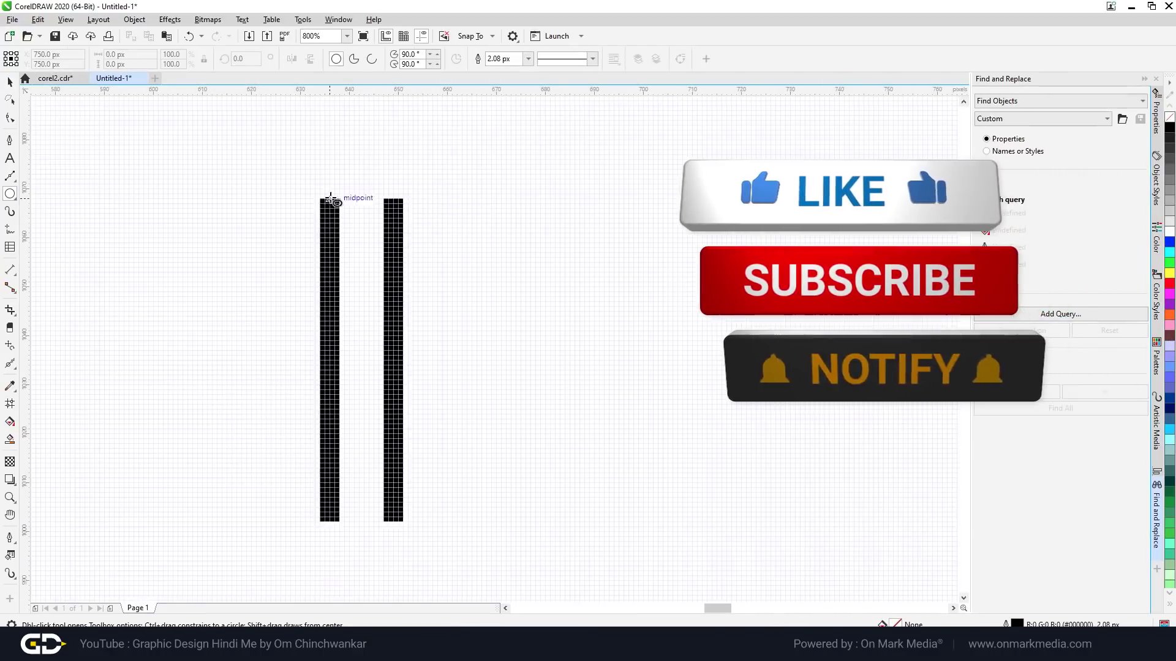
Draw two black round-tipped antennae, each 8 px wide and 70 px tall, beside the snail's head.
mouse_move(330, 199)
mouse_down()
mouse_move(344, 215)
mouse_move(407, 214)
mouse_up()
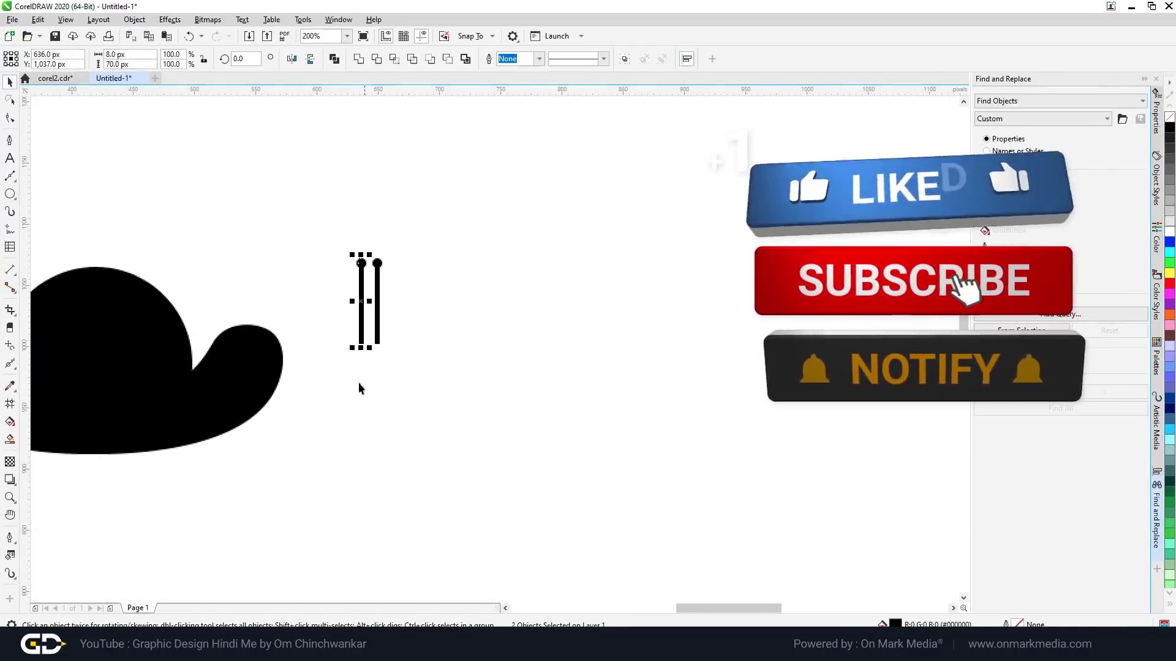
click(380, 220)
scroll(367, 294, up, 2)
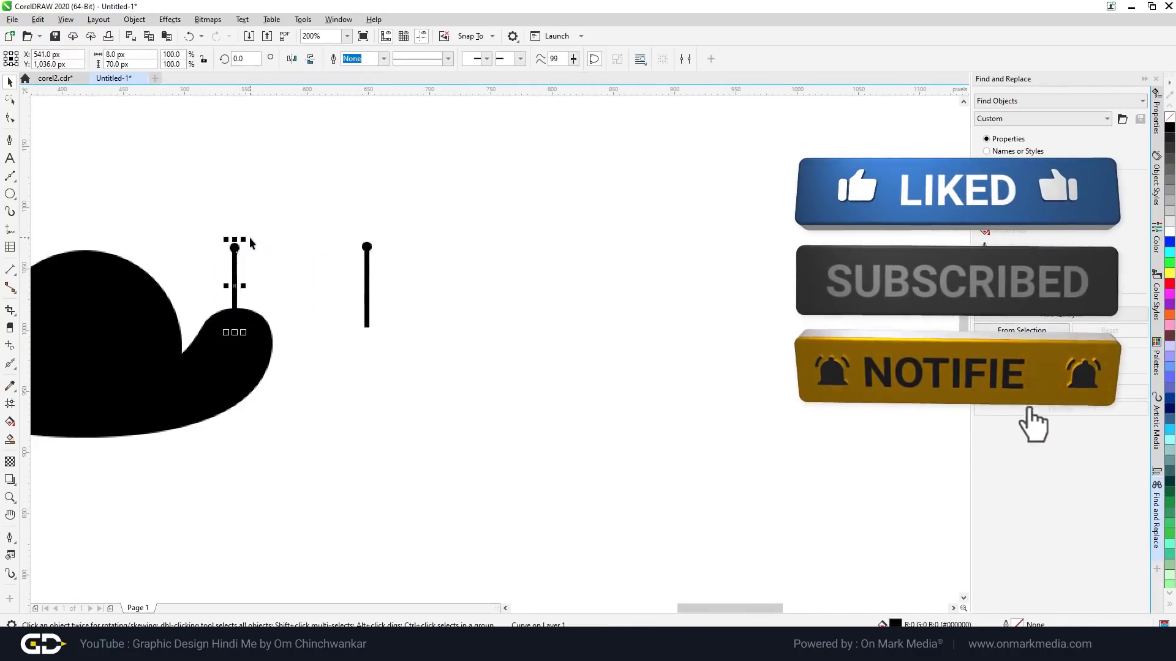
Seat the first antenna on top of the snail's head and tilt it back toward the shell.
click(217, 275)
scroll(217, 276, up, 1)
drag(251, 269, 223, 267)
click(223, 267)
drag(236, 208, 204, 209)
Place the second antenna on the front of the head and tilt it slightly forward.
drag(517, 256, 287, 263)
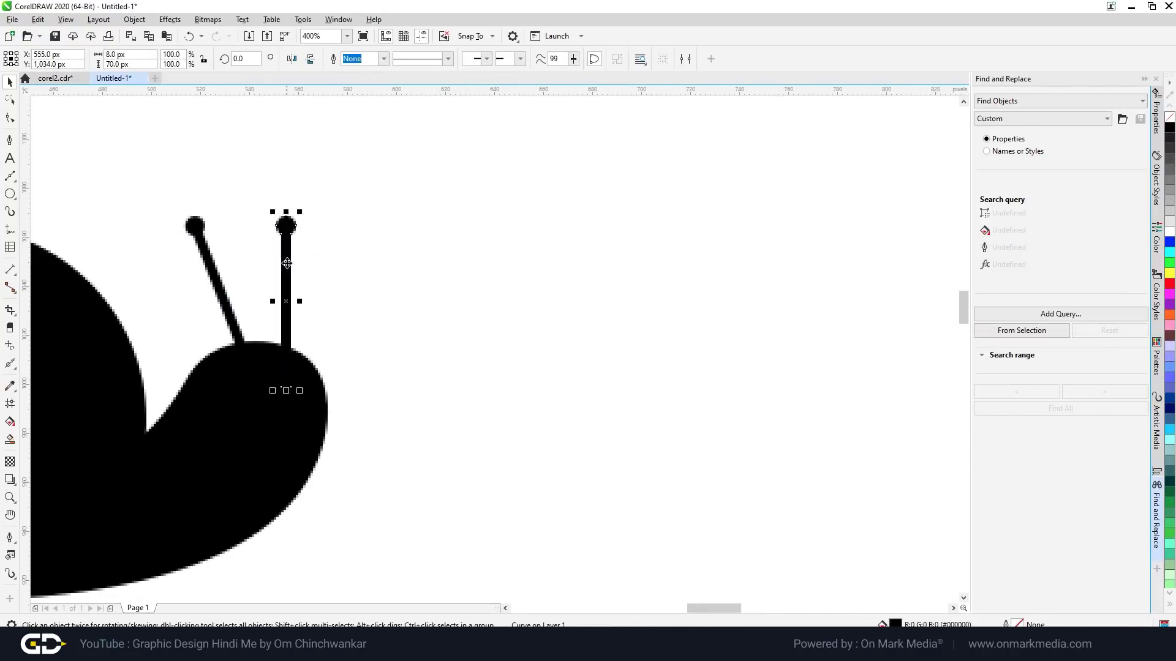
scroll(439, 347, down, 5)
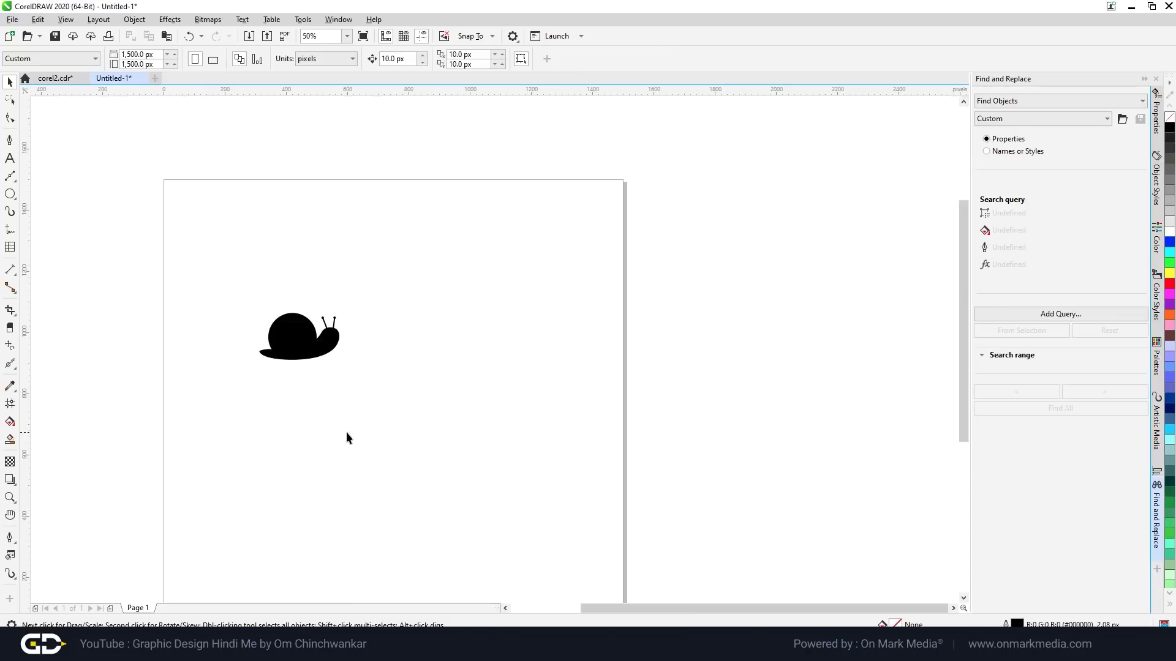
scroll(347, 431, up, 2)
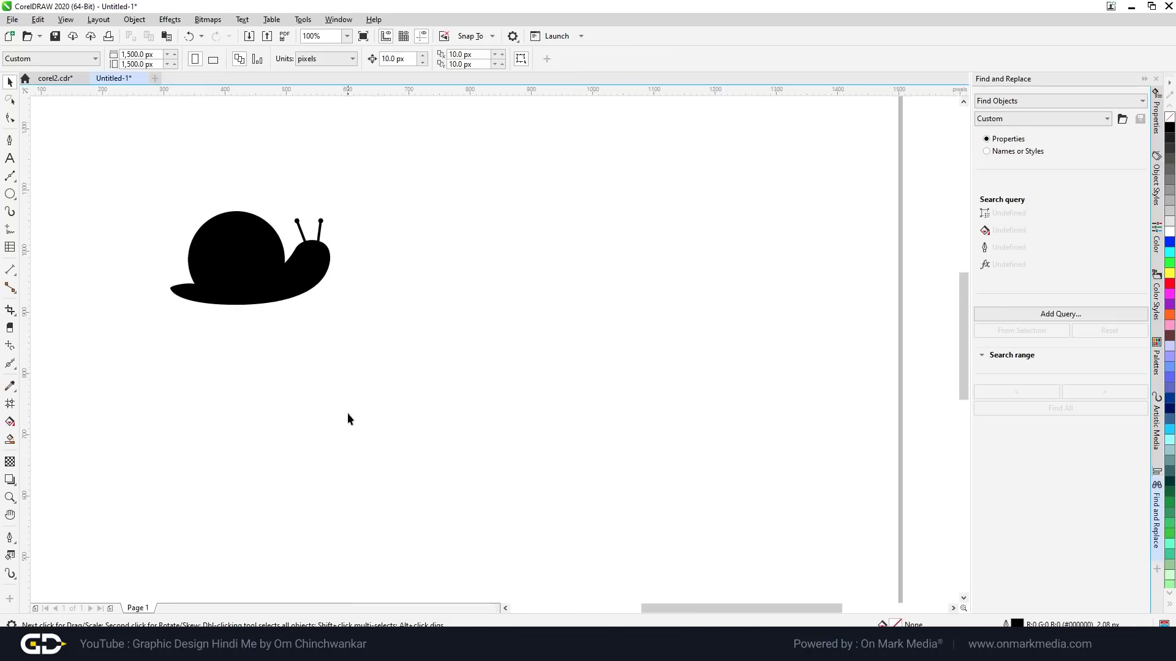
scroll(204, 220, down, 2)
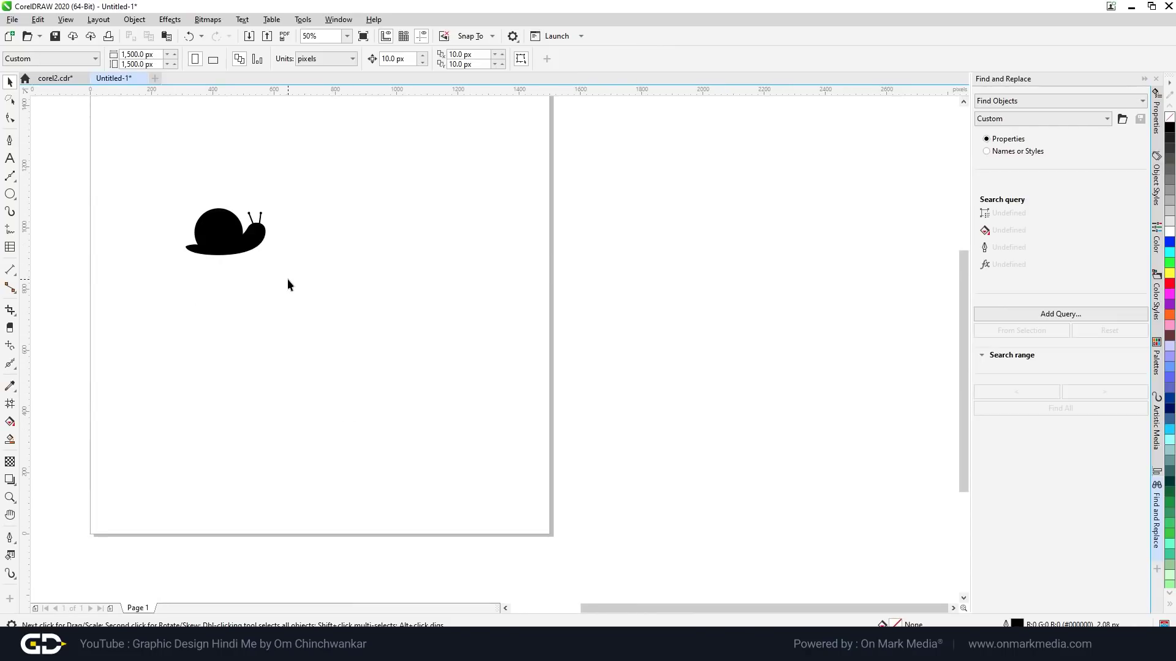
click(10, 194)
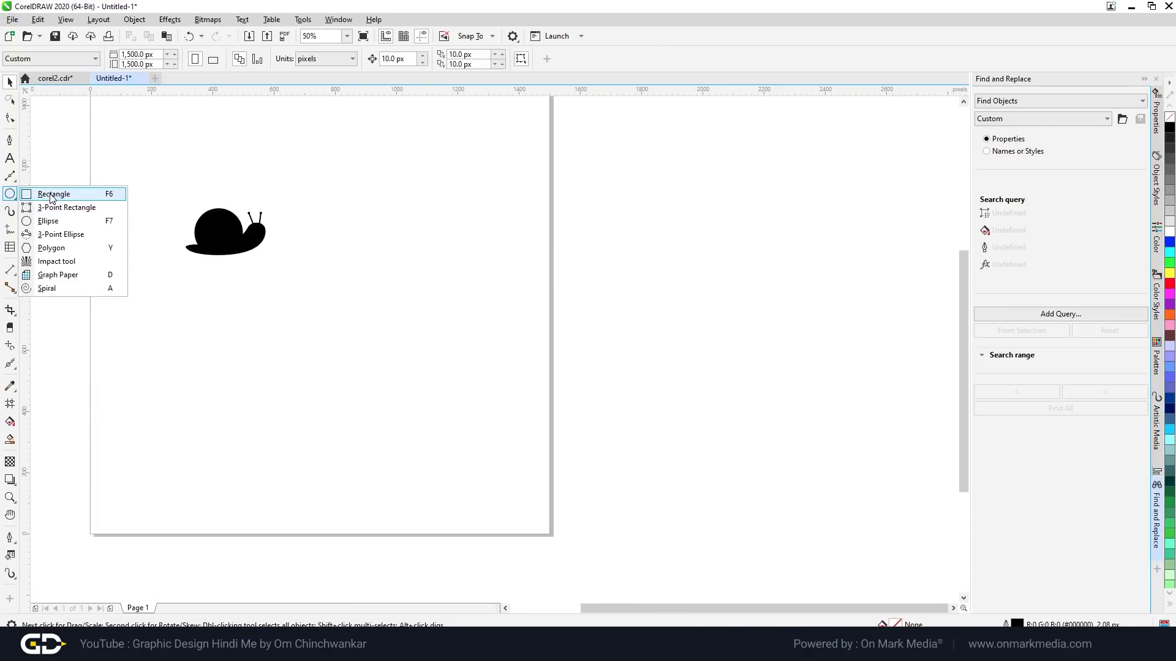
click(46, 193)
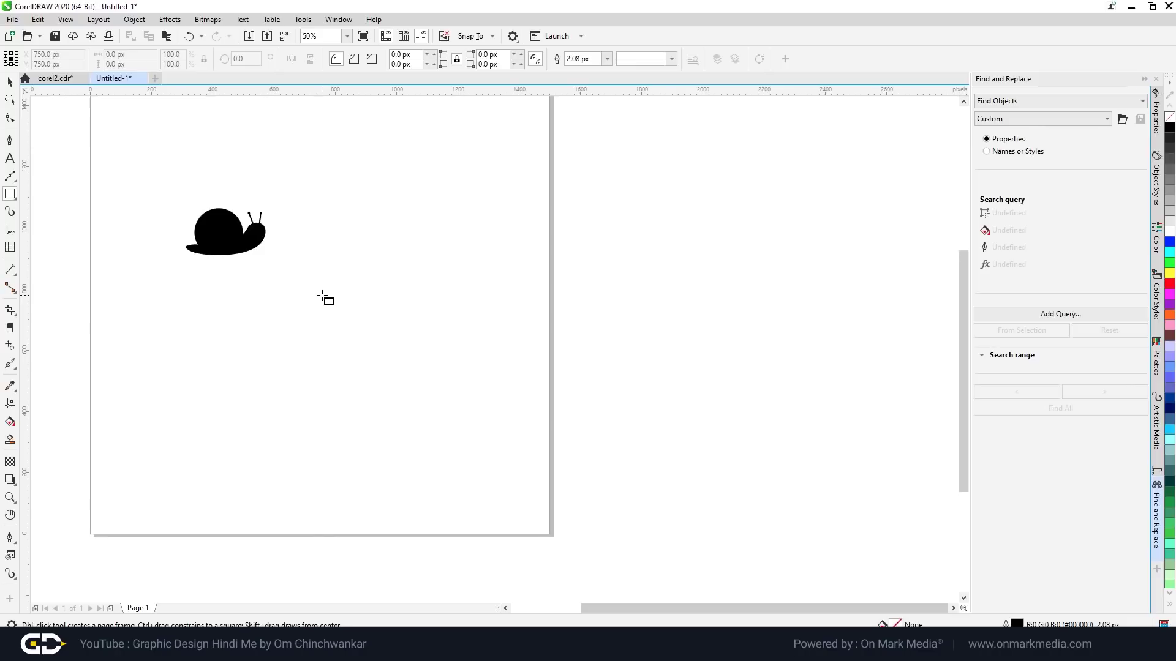
key(space)
Start a Bézier outline over the razor blade image, running up its left edge from mid-height to the shoulder.
scroll(159, 235, up, 2)
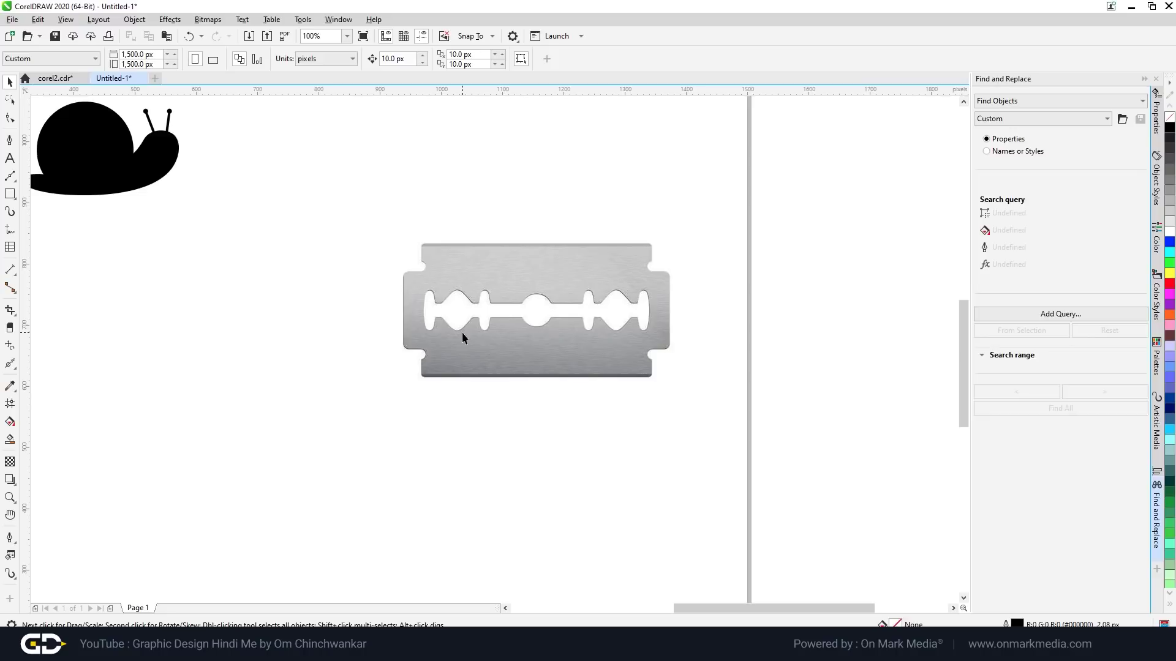
scroll(547, 273, up, 2)
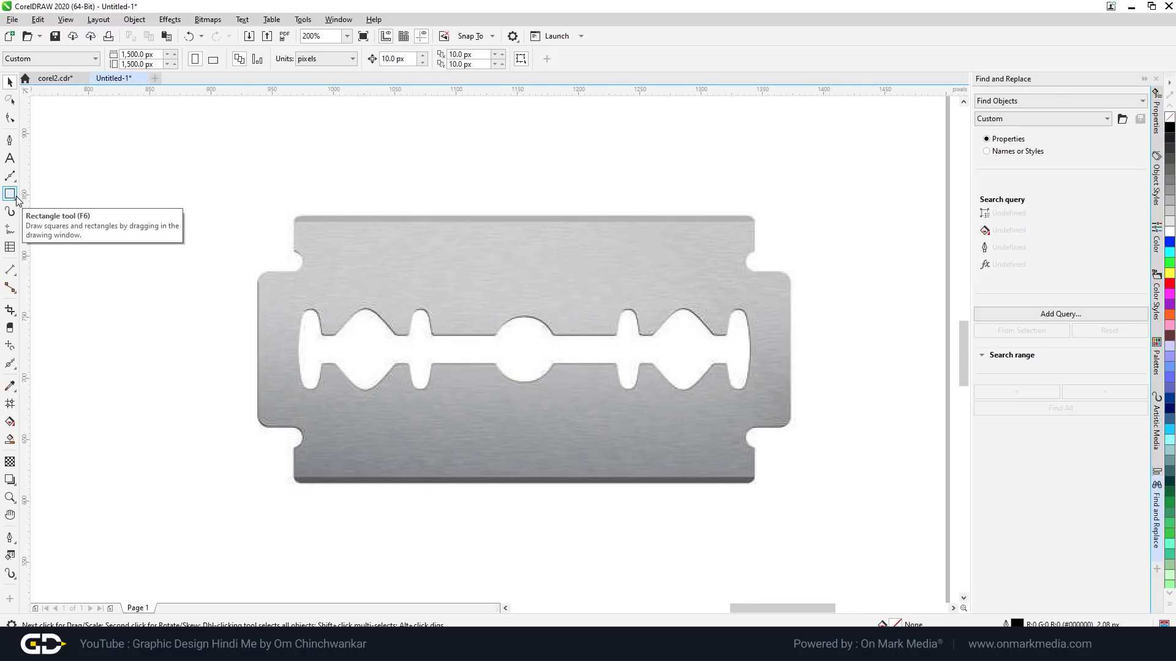
click(11, 177)
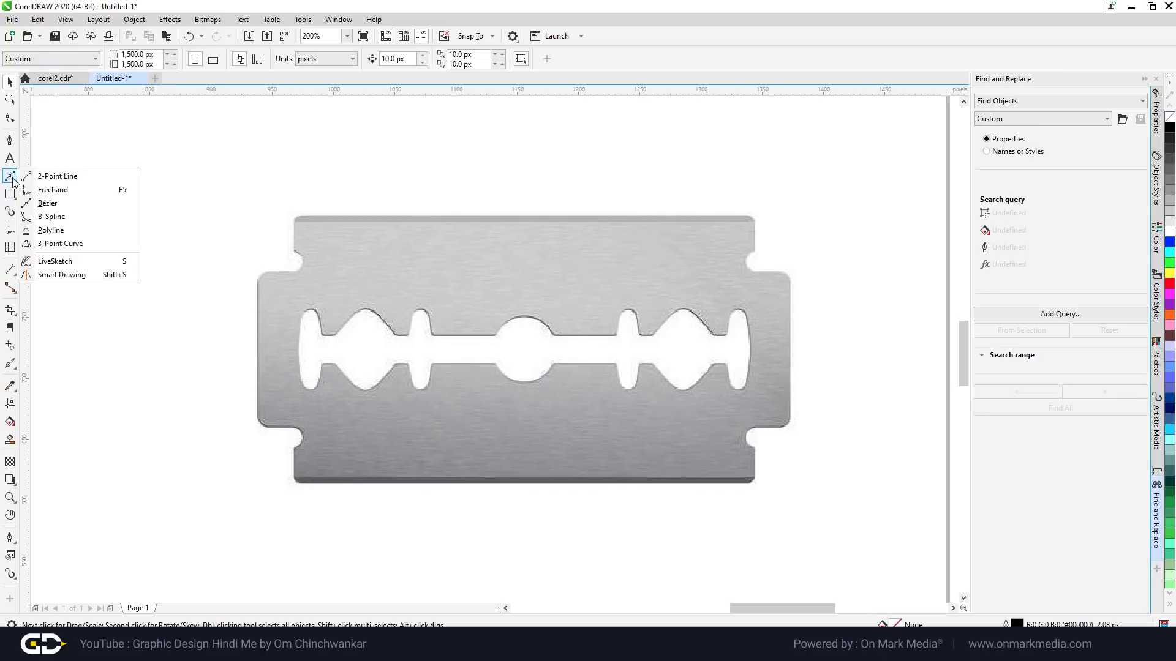
click(48, 203)
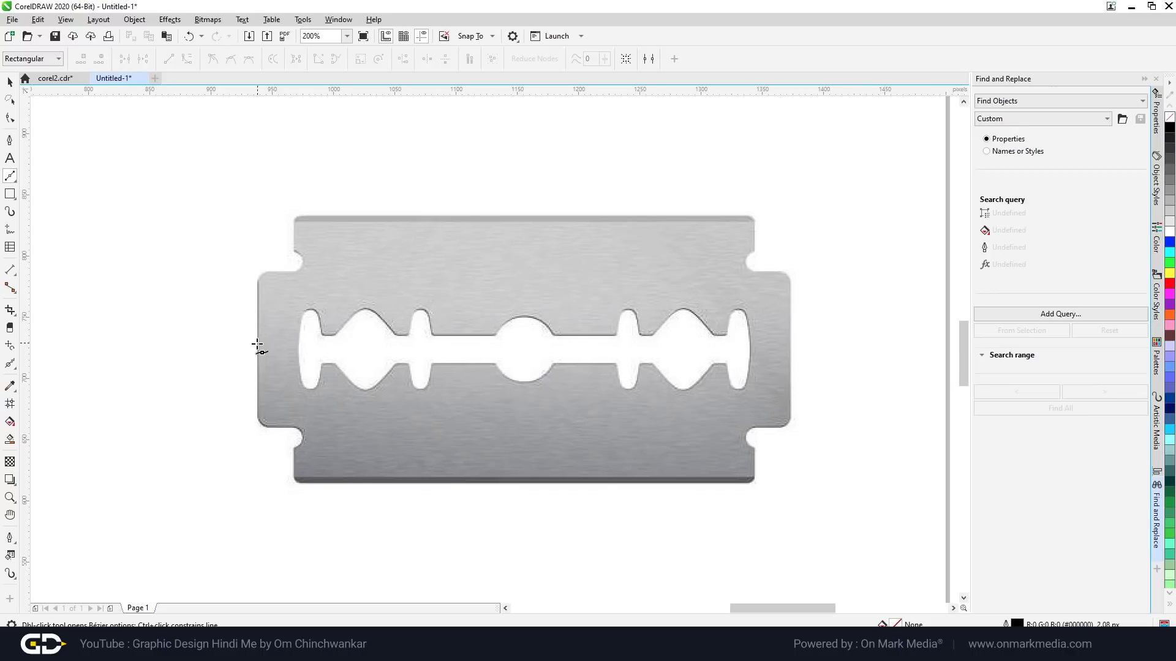
click(258, 344)
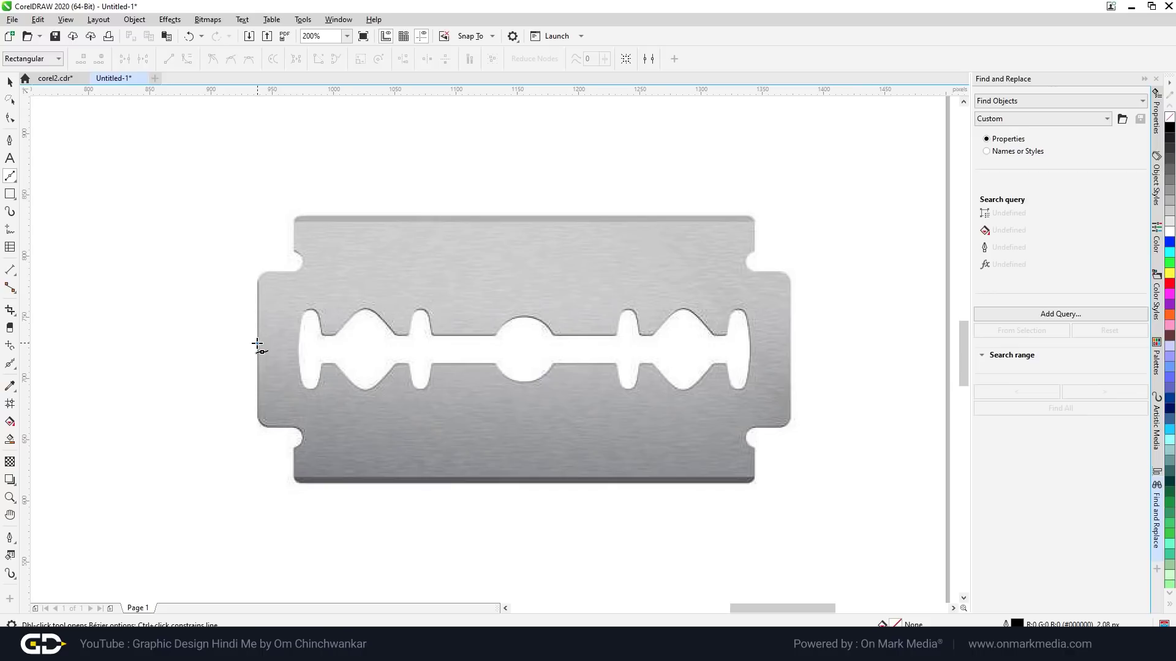
click(257, 286)
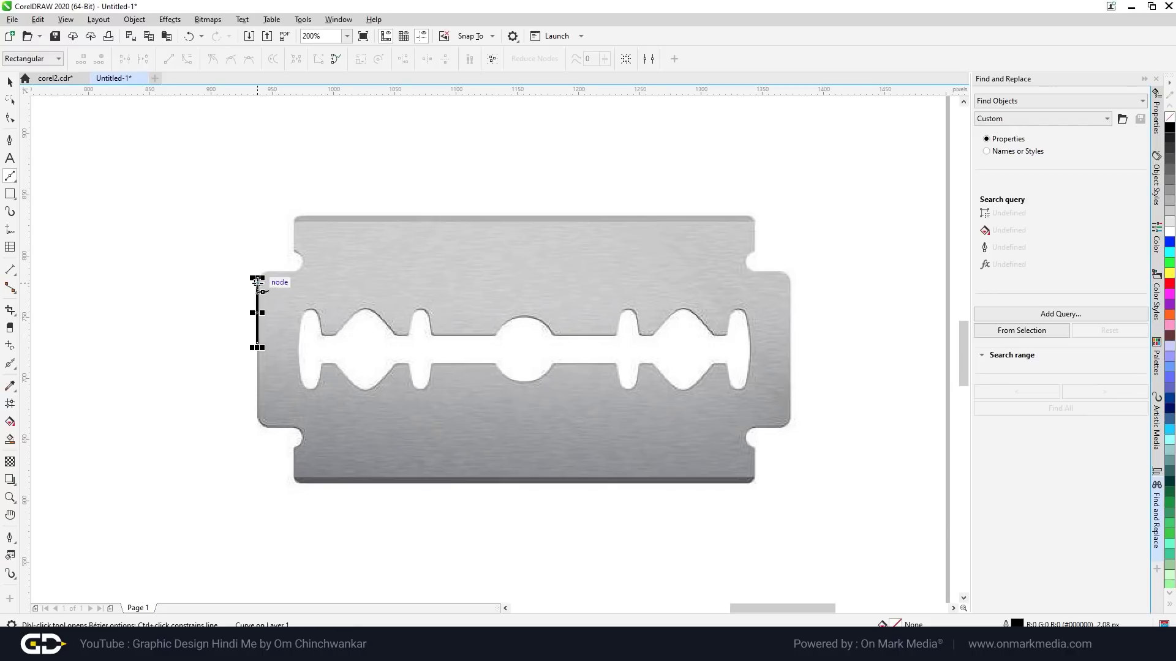
Continue the outline with straight segments around the blade's left shoulder, the notch and the upper-left corner.
scroll(259, 283, up, 2)
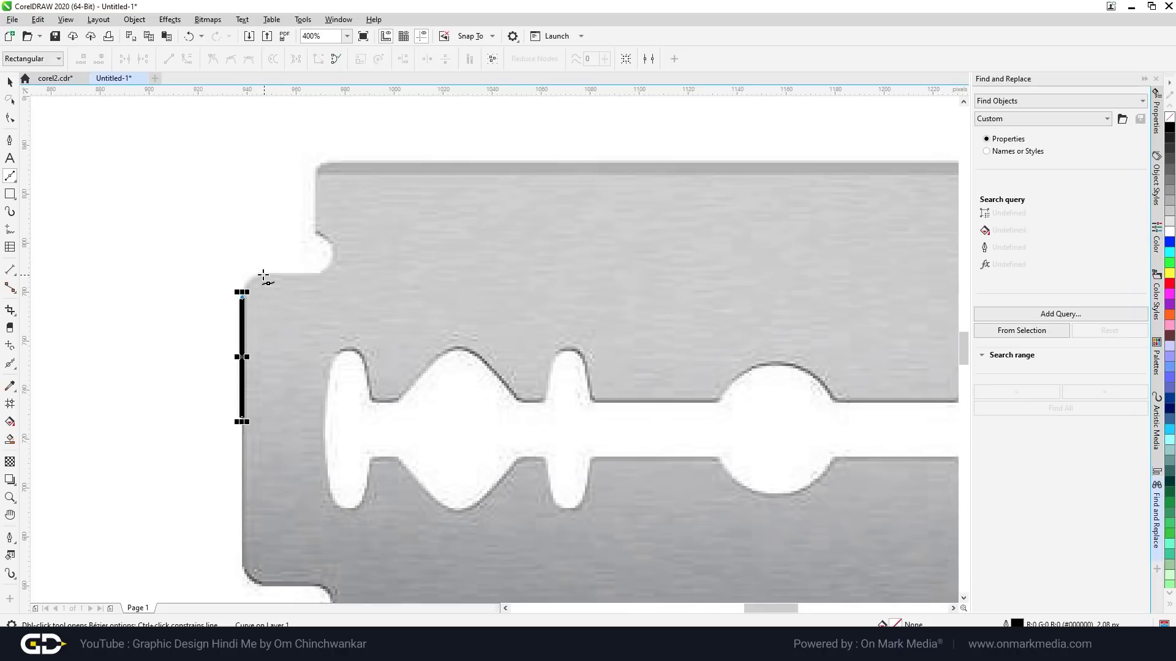
click(264, 275)
click(318, 276)
click(338, 253)
click(317, 232)
click(317, 178)
click(334, 160)
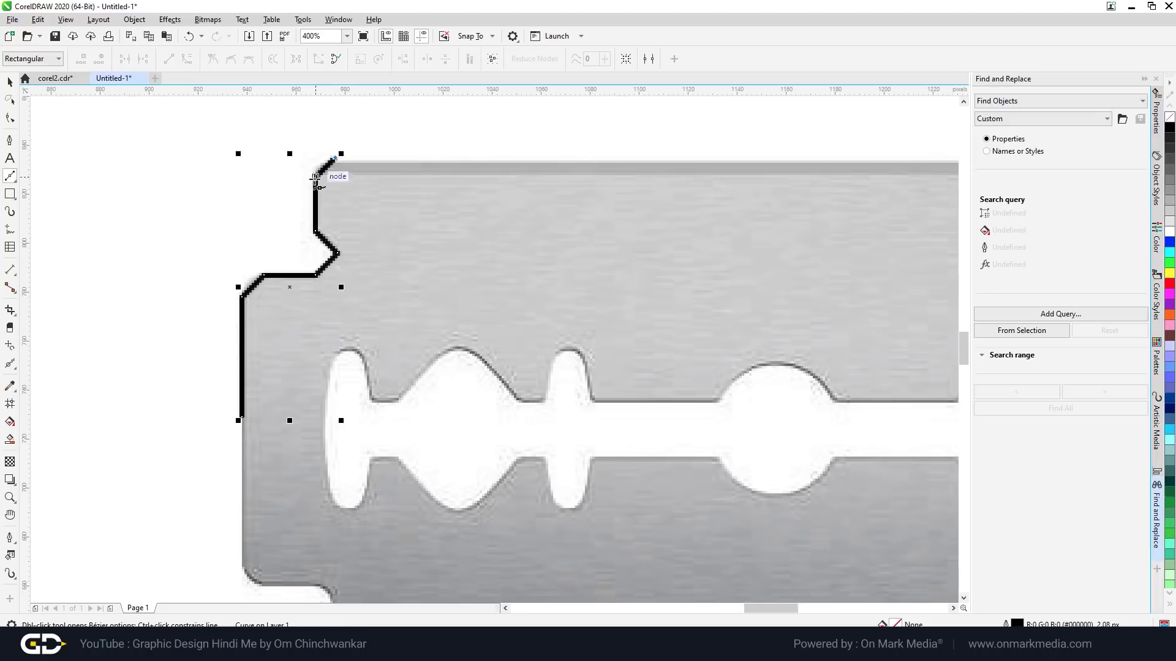
Run the outline along the blade's upper edge to its middle, down to the centre and back to the start, closing the quarter shape.
scroll(336, 159, down, 2)
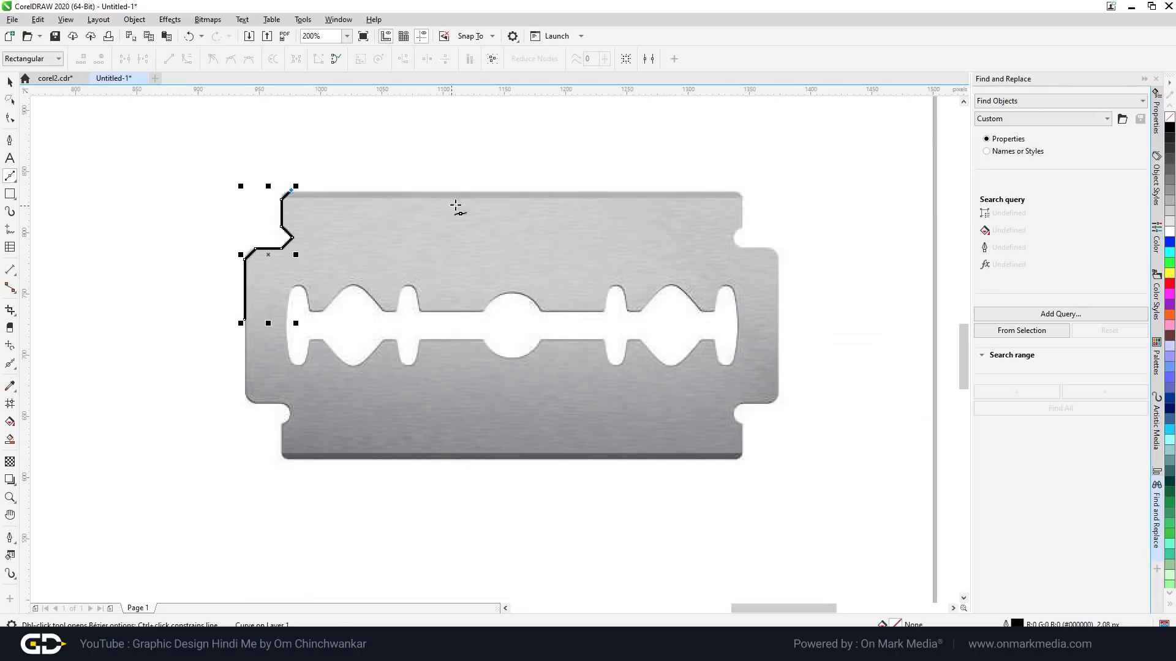
click(513, 190)
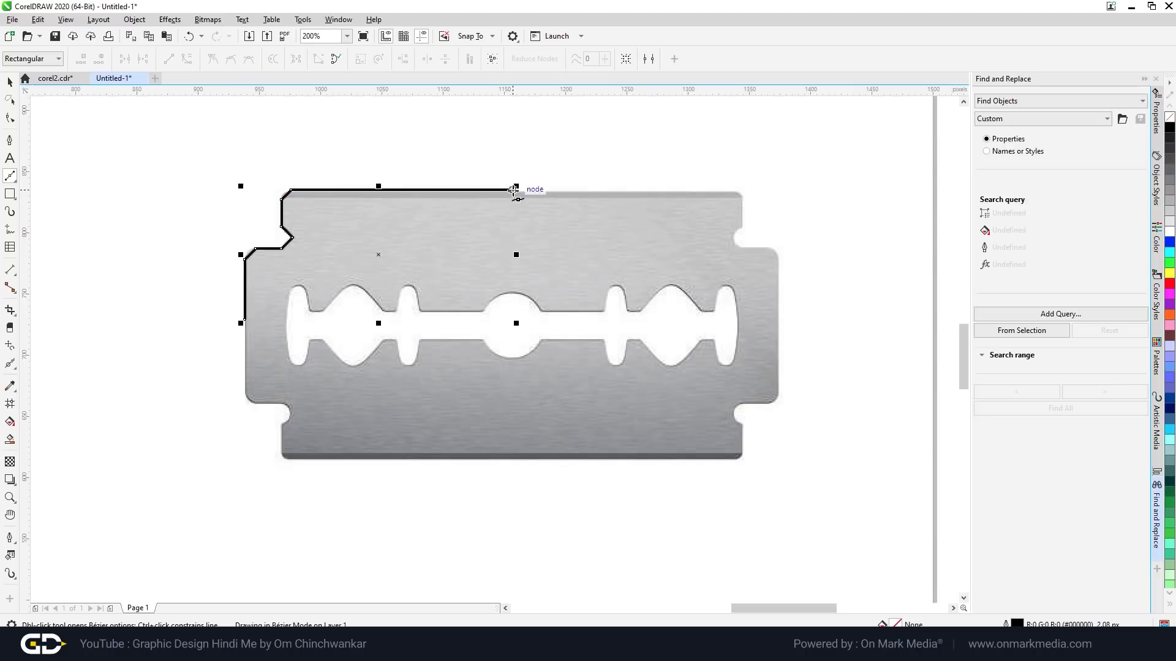
click(513, 325)
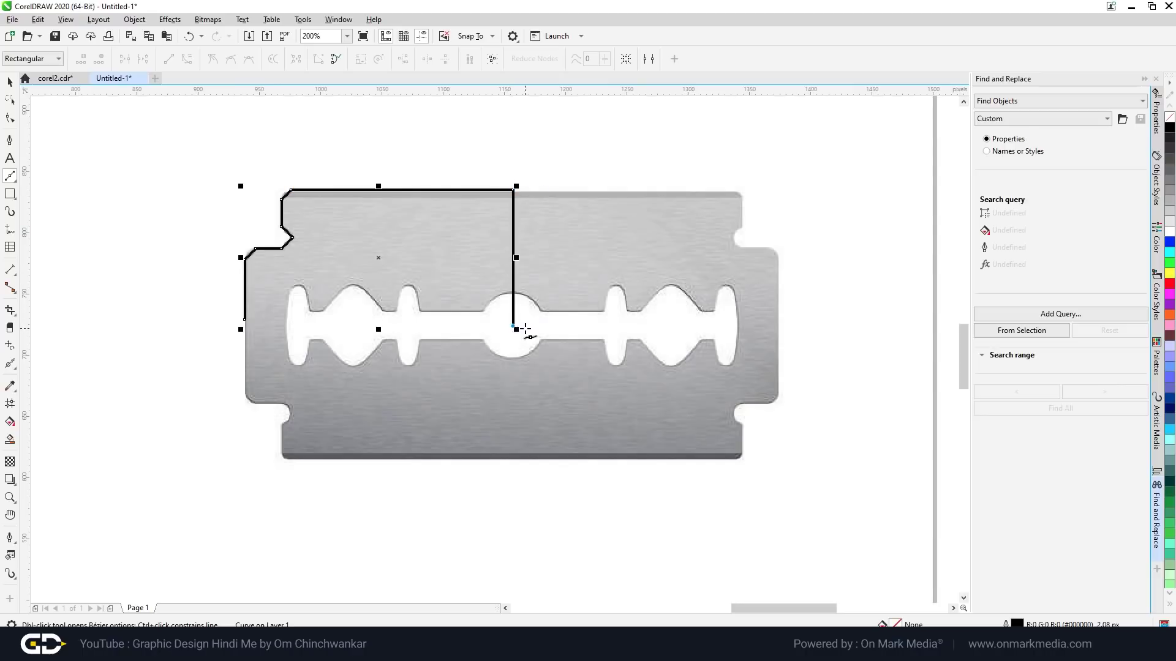
click(245, 319)
key(space)
click(429, 327)
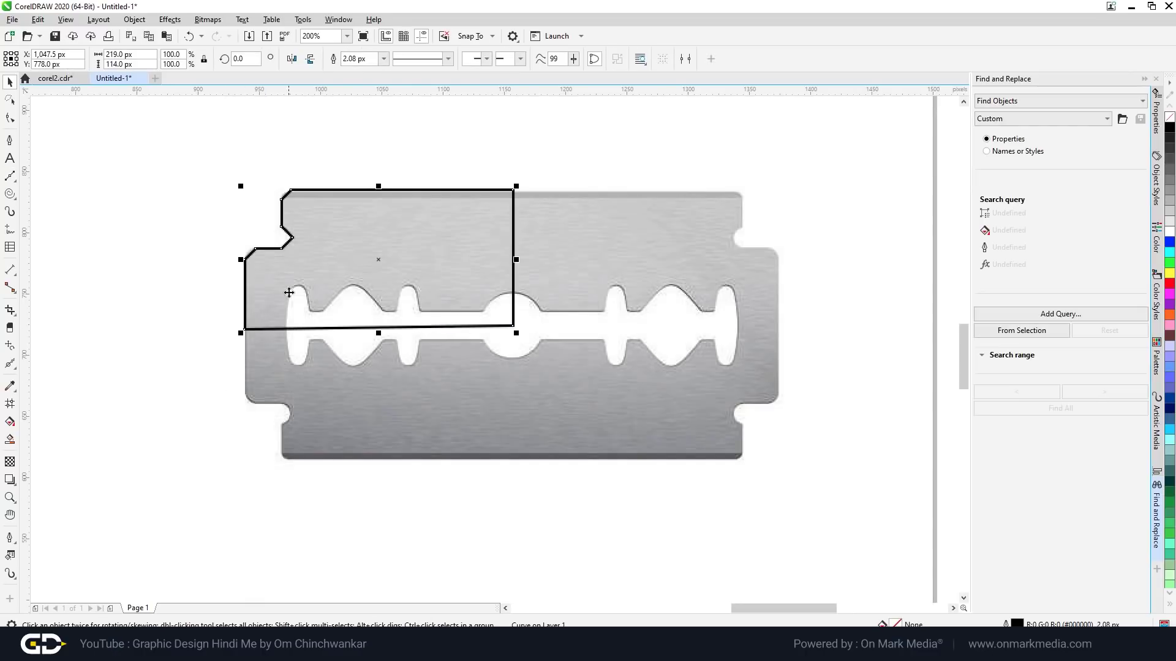
scroll(279, 249, up, 1)
scroll(278, 250, down, 1)
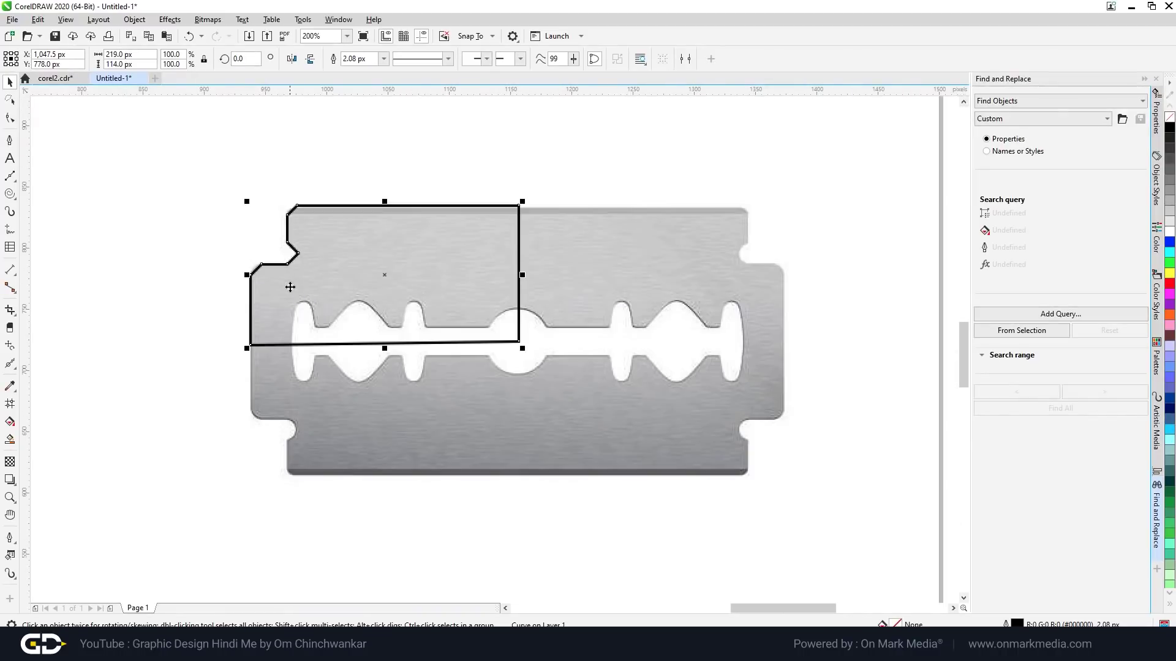
click(461, 550)
scroll(445, 375, down, 1)
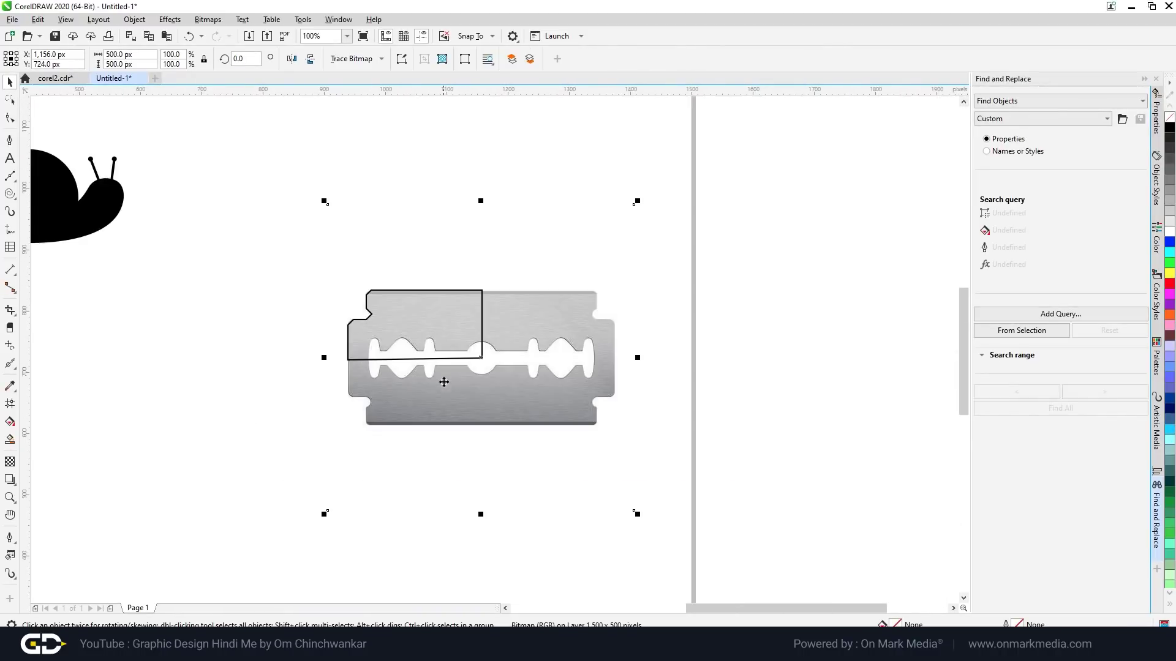
click(164, 441)
Add a node on the slanted segment at the outline's left shoulder and pull it out to a square corner.
scroll(409, 355, up, 1)
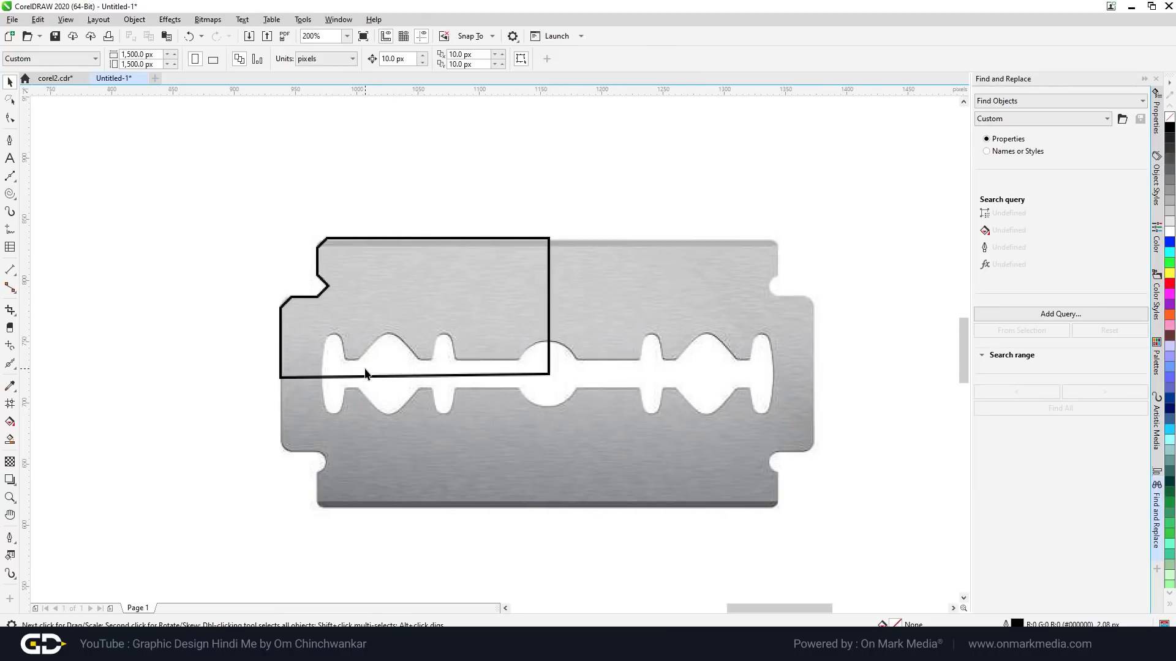
scroll(289, 304, up, 2)
key(F10)
click(278, 306)
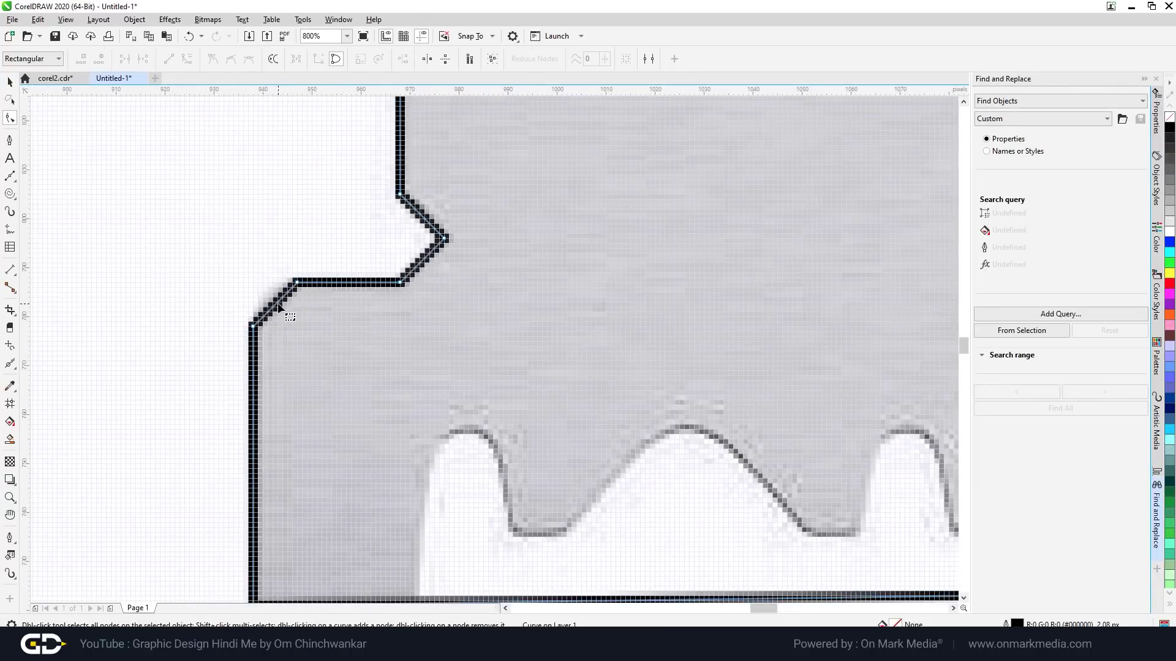
drag(275, 302, 252, 281)
Convert the segment at the new shoulder corner to a curve and remove the corner node.
right_click(255, 283)
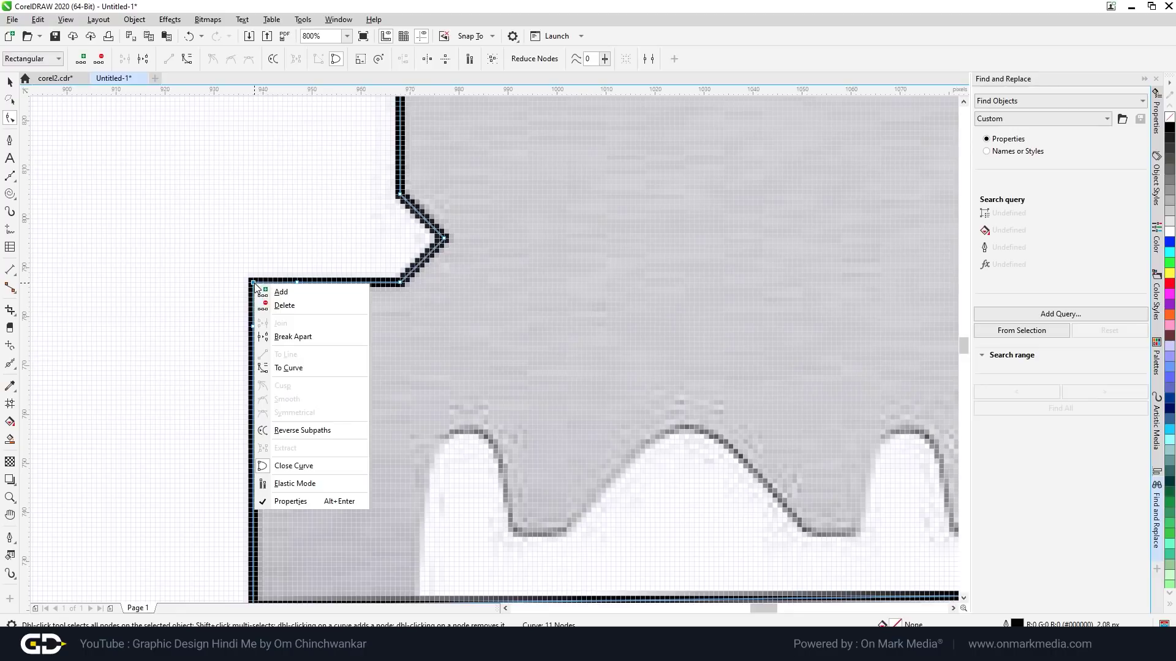
click(287, 368)
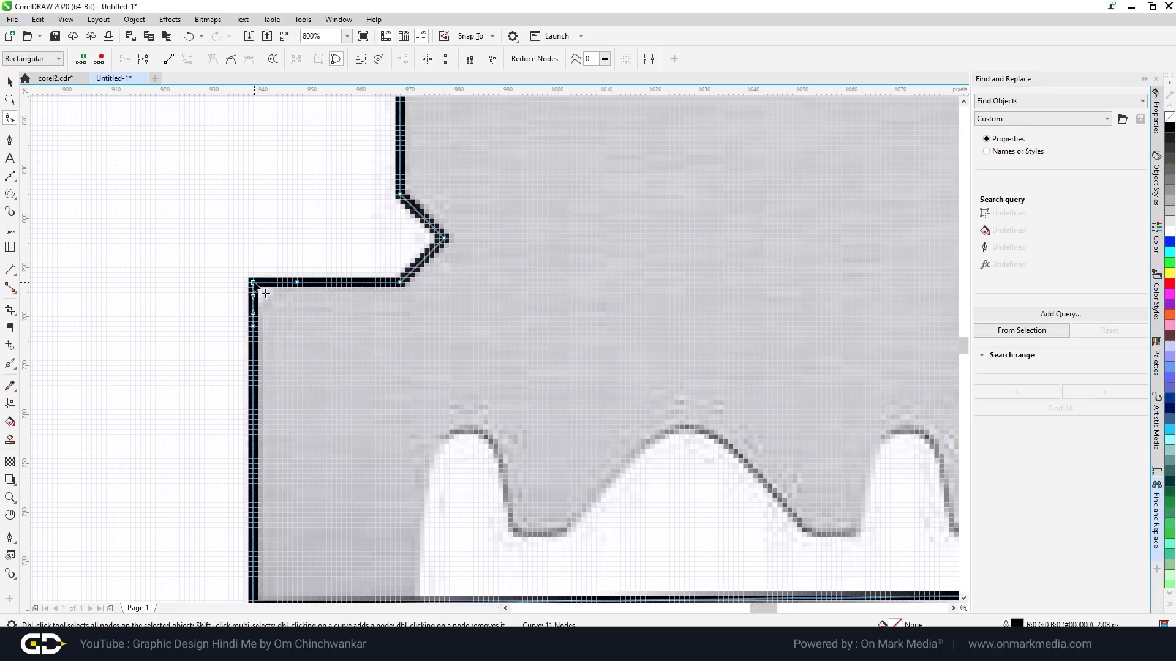
click(265, 296)
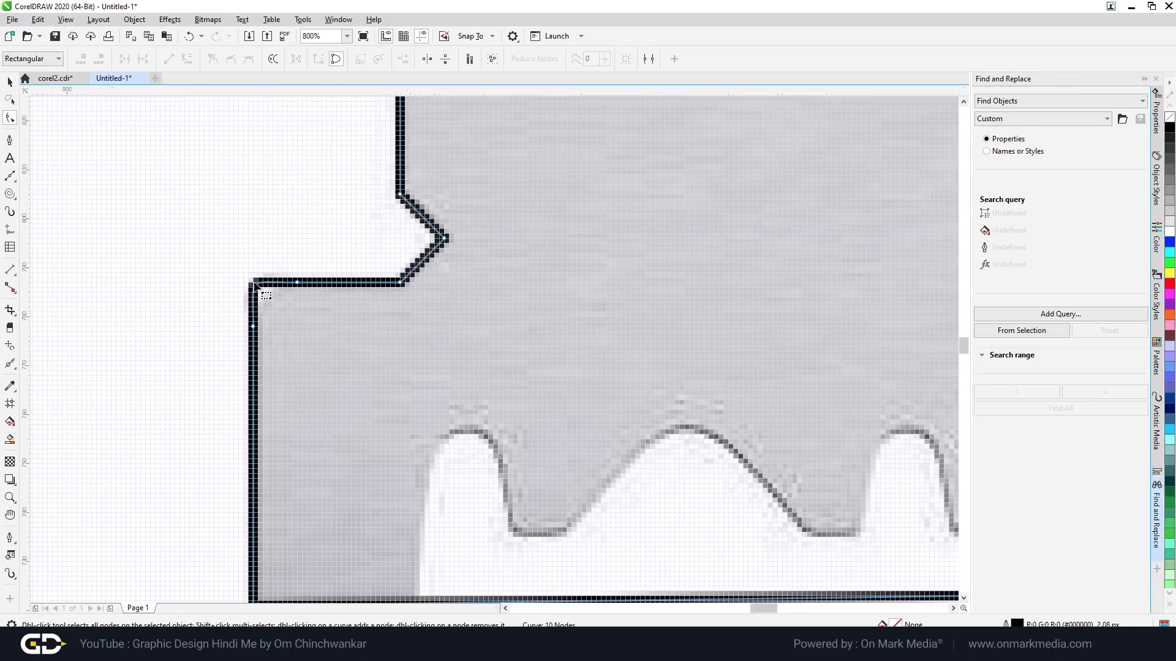
Adjust the curve handles at the left shoulder to round the corner along the blade's edge.
drag(229, 306, 271, 354)
scroll(252, 294, up, 2)
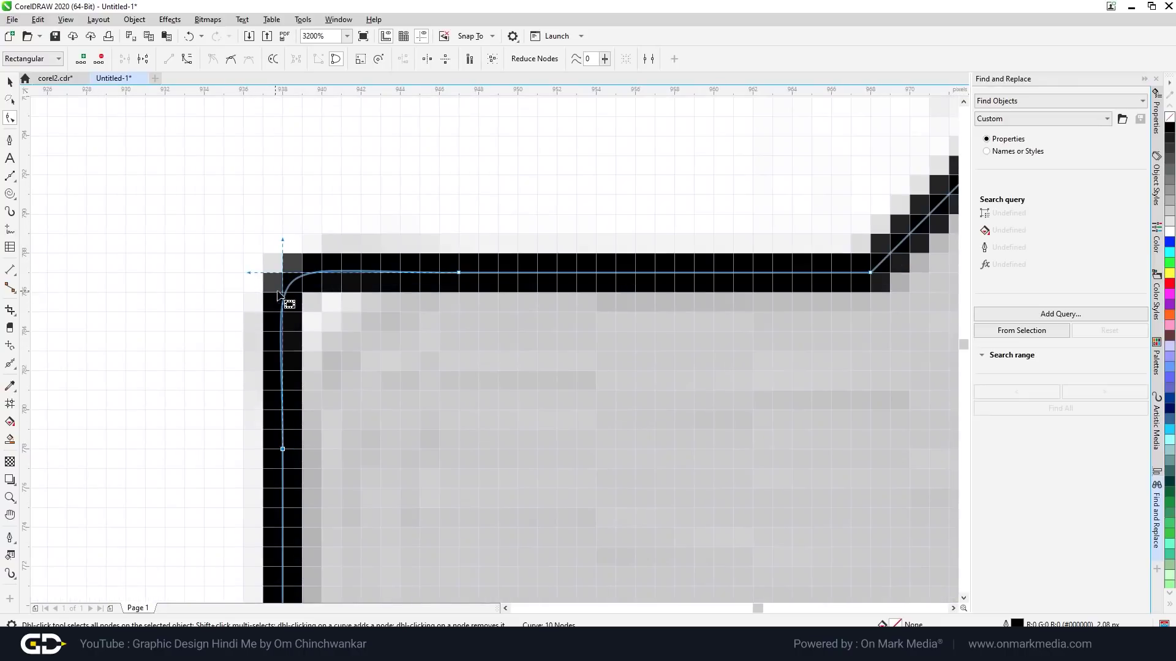
scroll(274, 242, down, 2)
drag(276, 242, 276, 268)
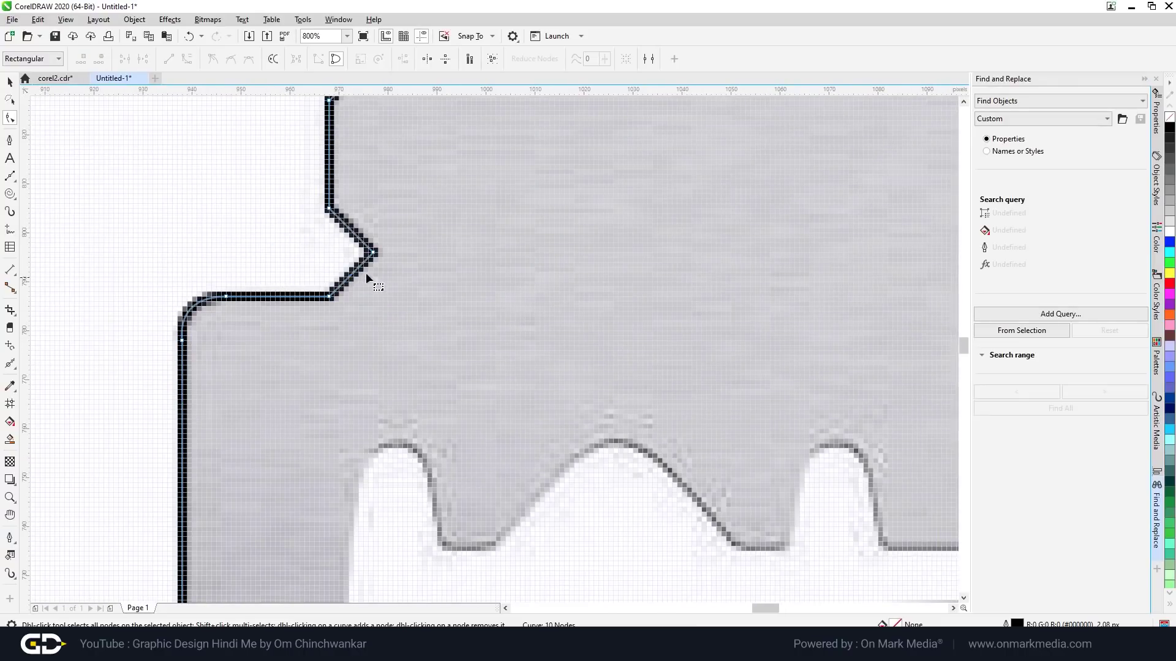
Convert the side notch segment to a curve, remove its tip node and bend it into a round notch.
right_click(374, 252)
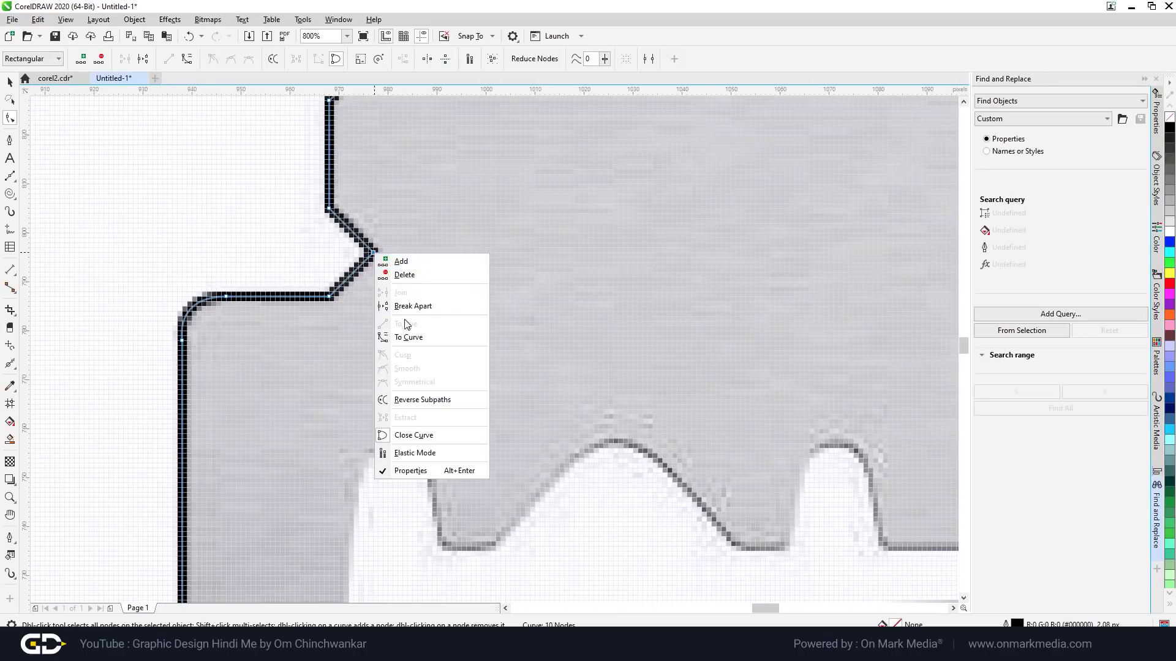
click(408, 337)
double_click(374, 253)
mouse_move(377, 245)
mouse_down()
mouse_move(378, 262)
mouse_move(376, 240)
mouse_up()
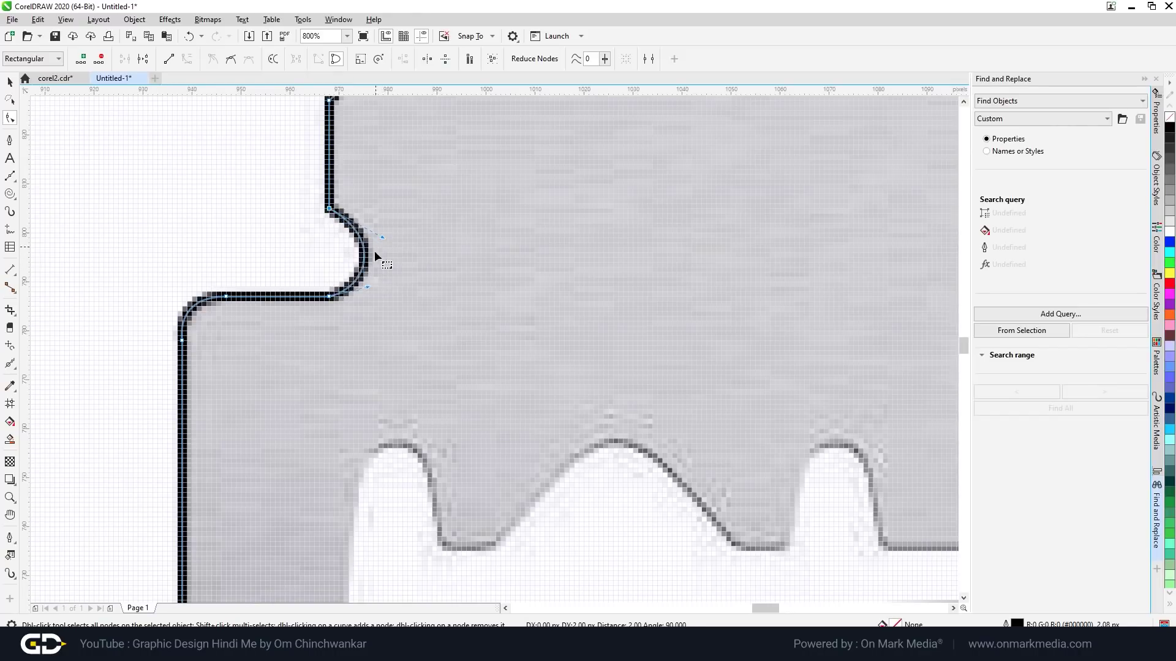
Pull the quarter outline's upper-left node out to a square corner, convert it to a curve and round the corner.
scroll(305, 341, down, 2)
scroll(330, 260, up, 2)
click(276, 332)
double_click(275, 331)
drag(275, 330, 256, 312)
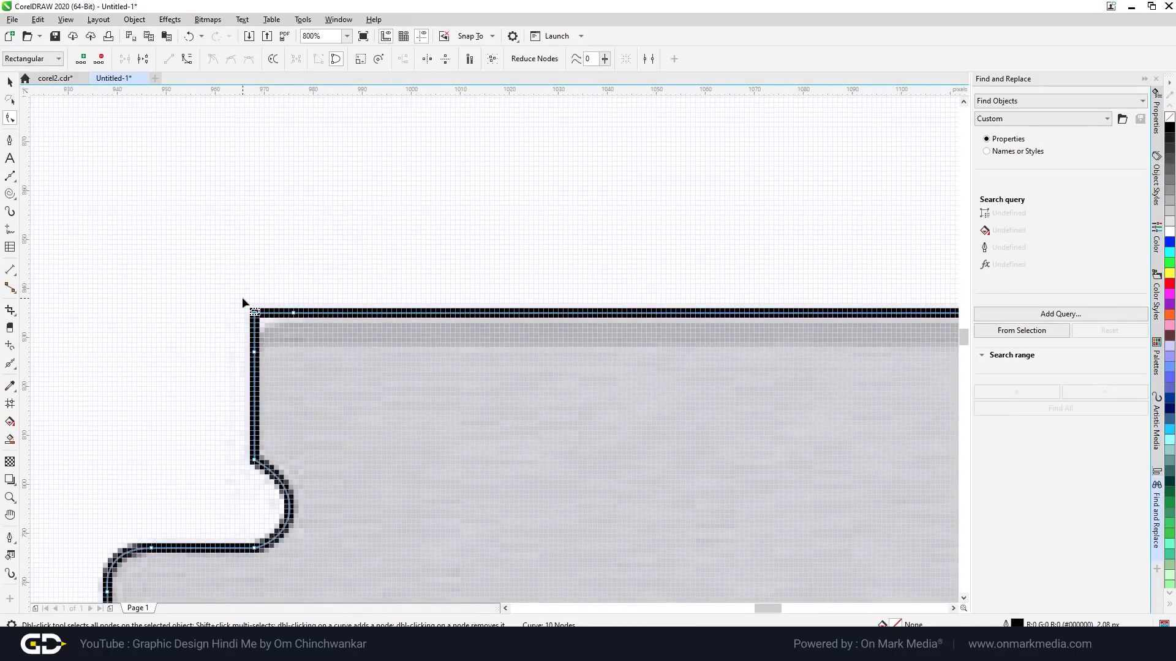
right_click(254, 313)
click(279, 394)
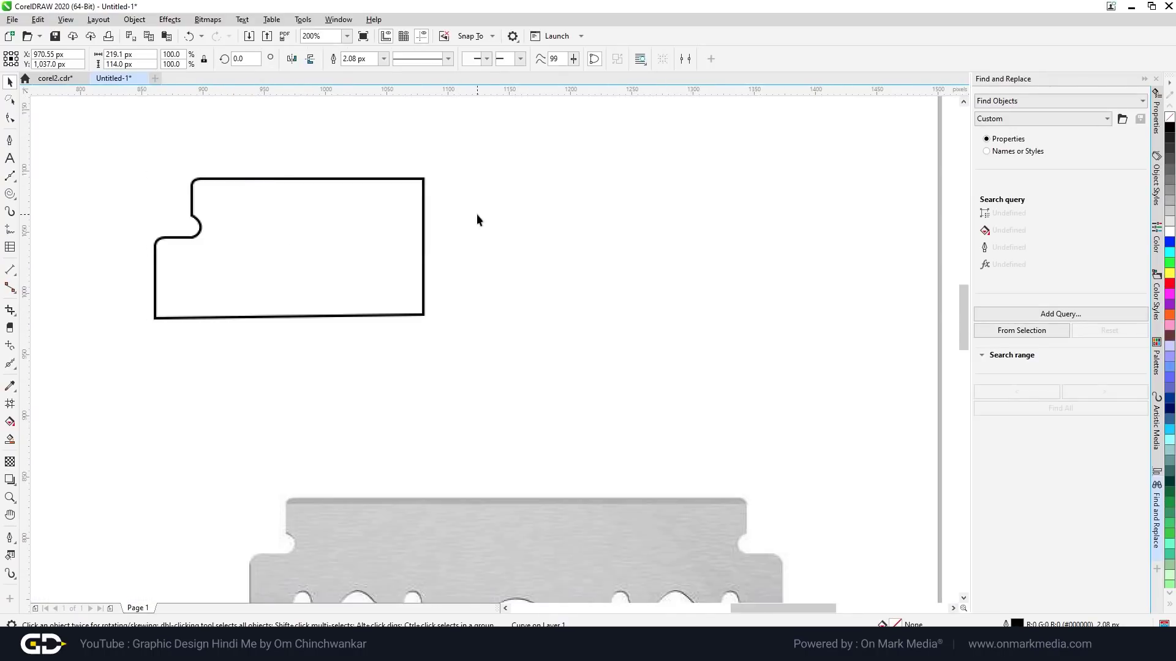
click(477, 219)
Duplicate the quarter outline beside the original and mirror the copy horizontally.
scroll(217, 257, down, 2)
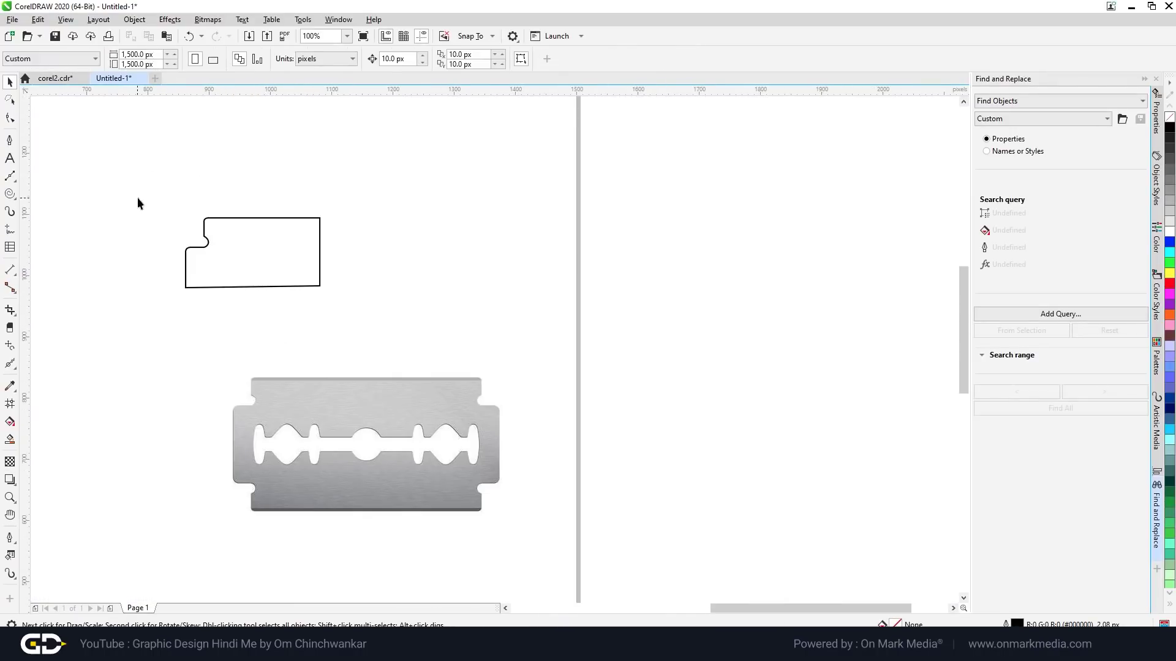
drag(137, 197, 347, 314)
drag(222, 285, 376, 296)
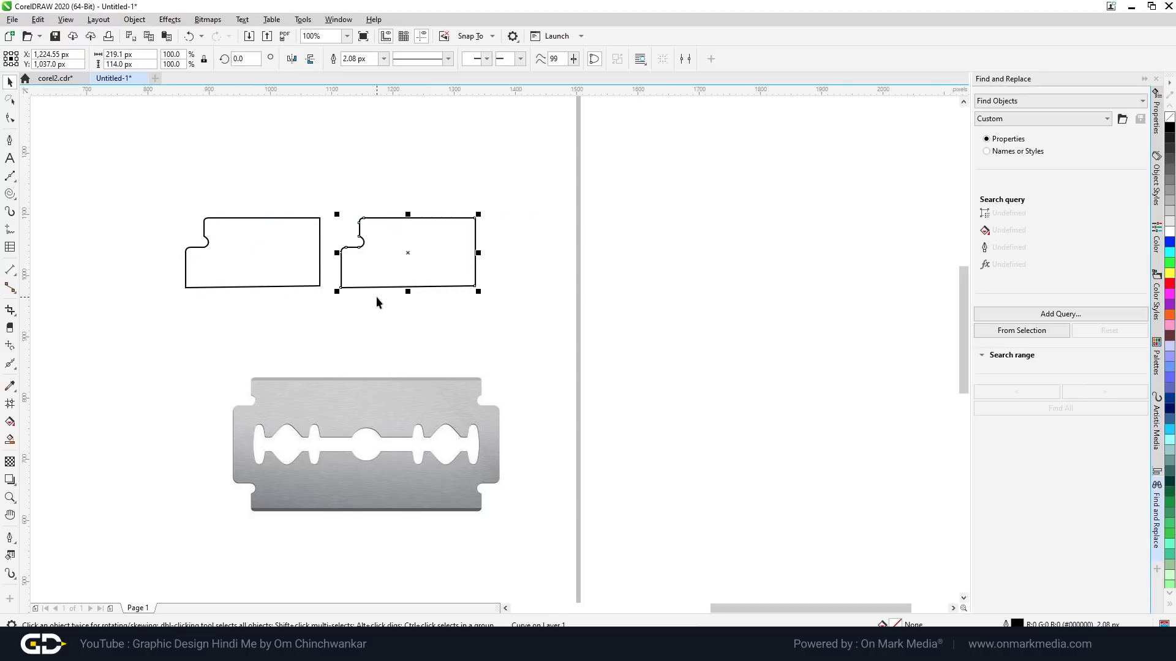
click(293, 61)
Overlap the mirrored copy with the original and weld both into the blade's upper half, about 356 px wide.
drag(369, 218, 297, 218)
mouse_move(126, 179)
mouse_down()
mouse_move(328, 289)
mouse_move(463, 322)
mouse_up()
click(366, 62)
Duplicate the upper half of the blade directly below itself and mirror the copy vertically.
click(301, 224)
drag(302, 218, 308, 280)
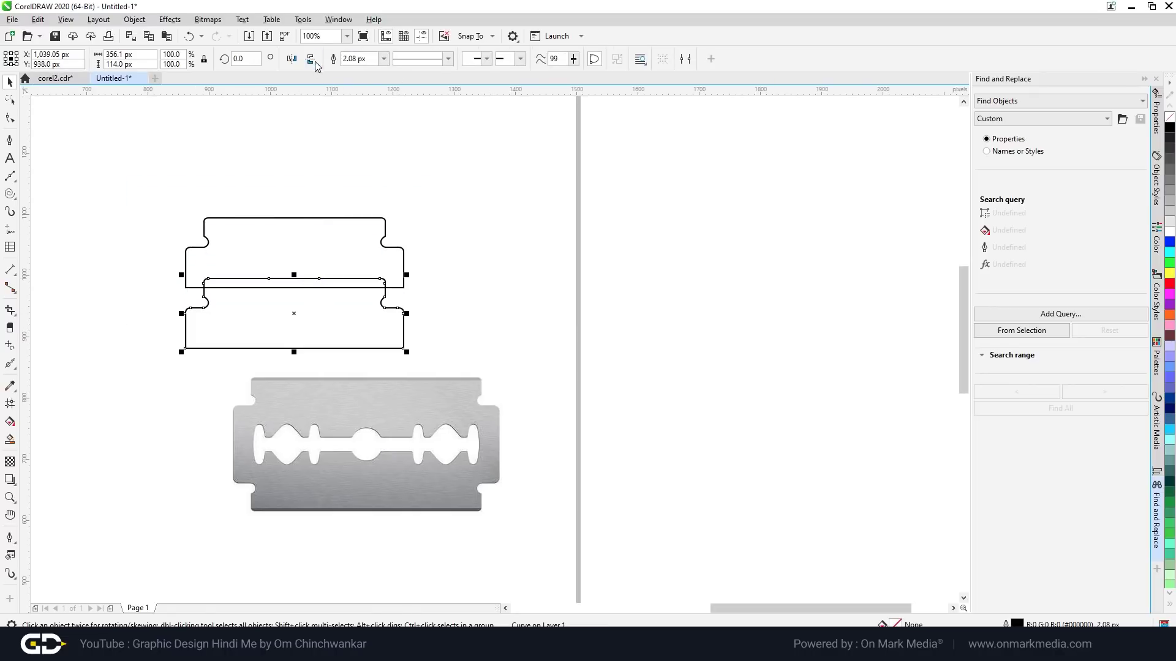
click(312, 60)
Move the flipped half up to overlap the original and weld both into the full blade outline.
drag(317, 283, 323, 267)
drag(143, 188, 486, 360)
drag(145, 194, 452, 380)
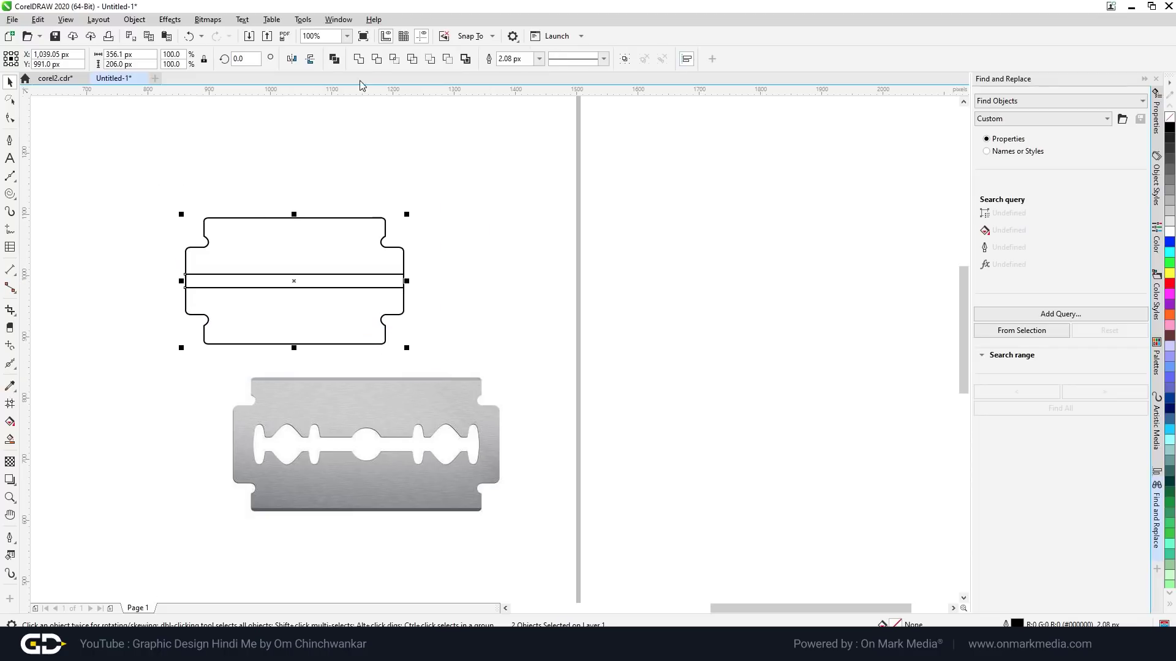
click(359, 60)
Move the full blade outline to the empty area below the snail, clear of the razor photo.
scroll(450, 296, down, 1)
drag(407, 295, 384, 265)
drag(402, 307, 281, 414)
scroll(233, 441, up, 2)
click(427, 458)
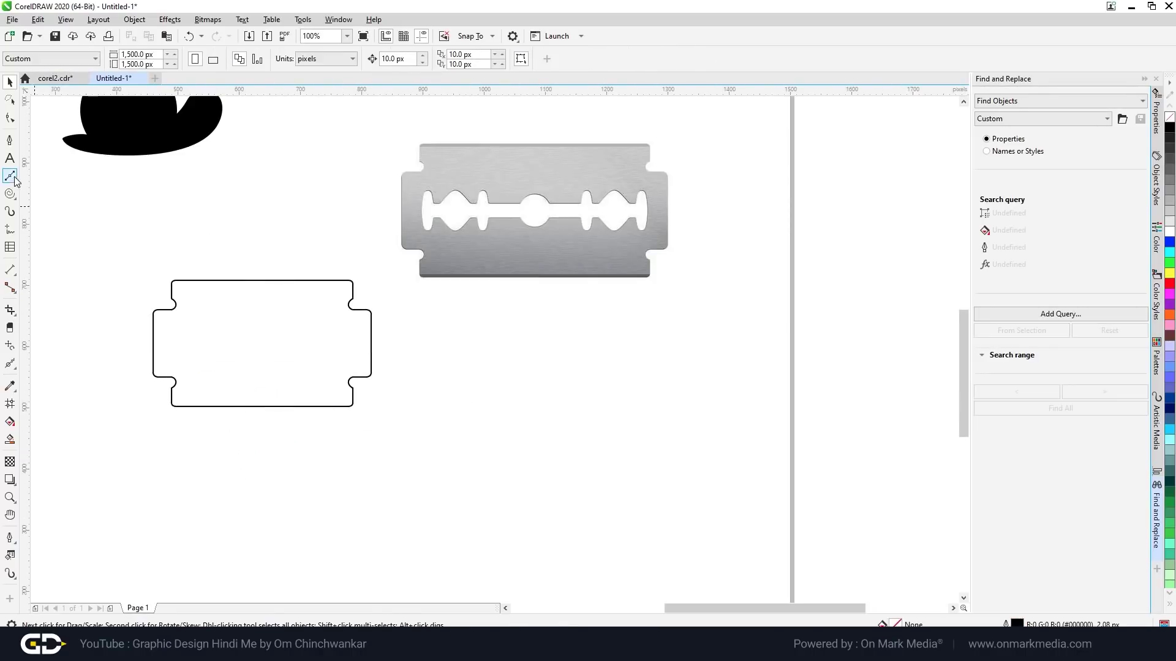
Draw a circle about 54 px wide at the blade outline's centre and a bar about 268 × 16 px across it.
click(10, 199)
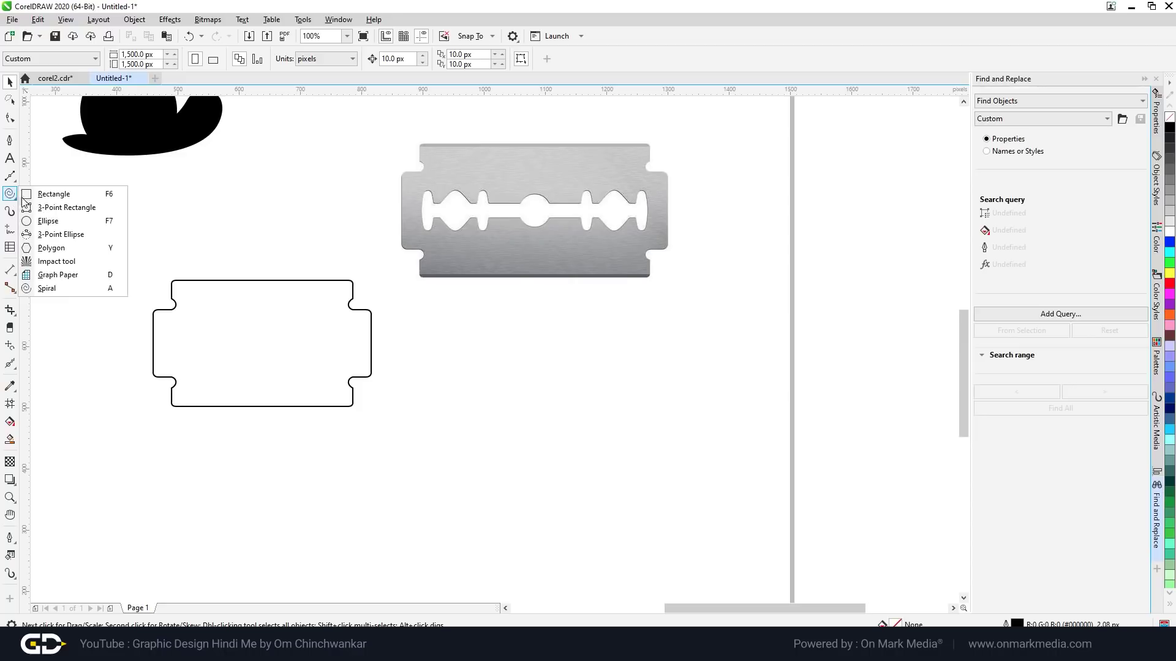
click(49, 222)
drag(262, 342, 282, 360)
click(10, 194)
click(50, 193)
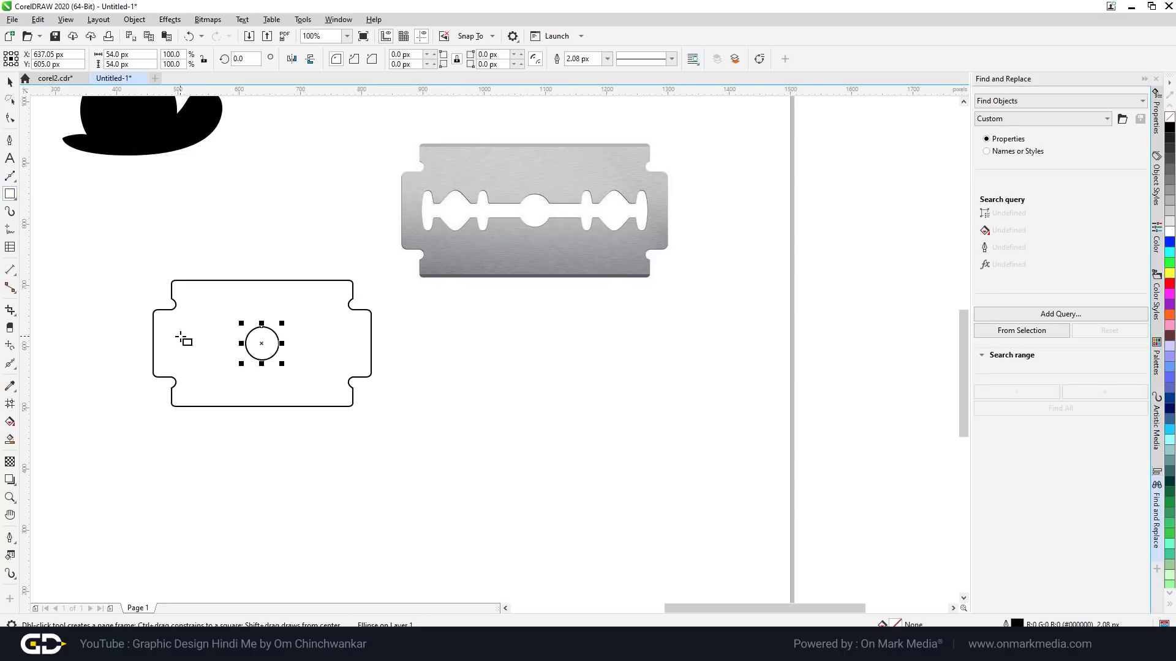
drag(180, 337, 344, 346)
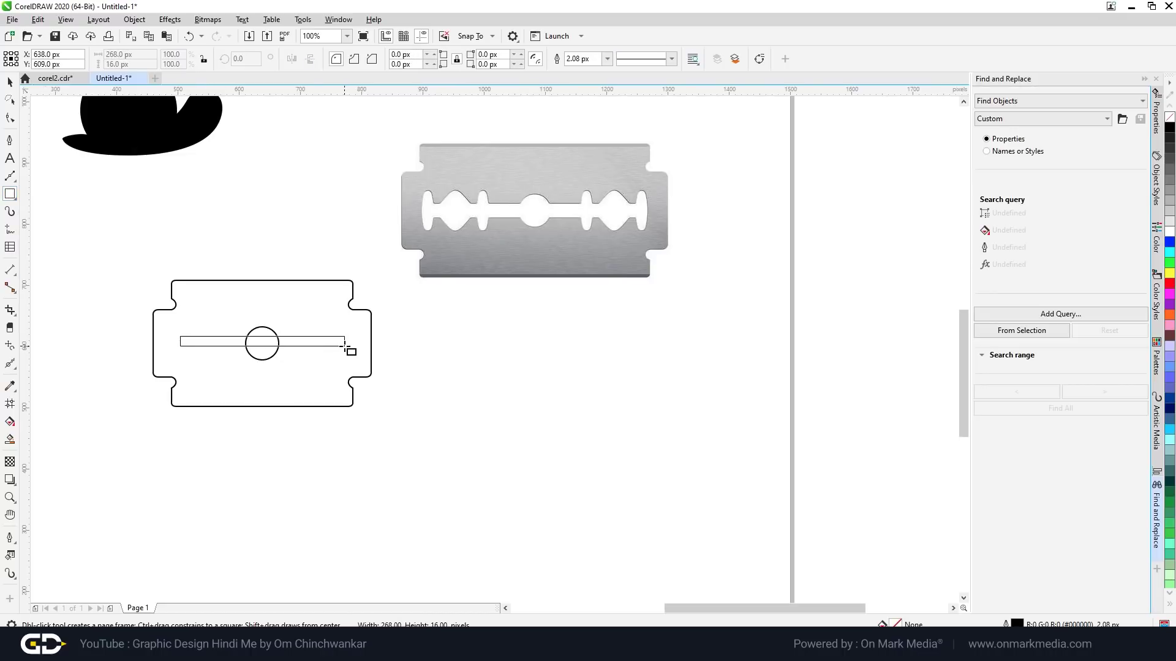
click(315, 465)
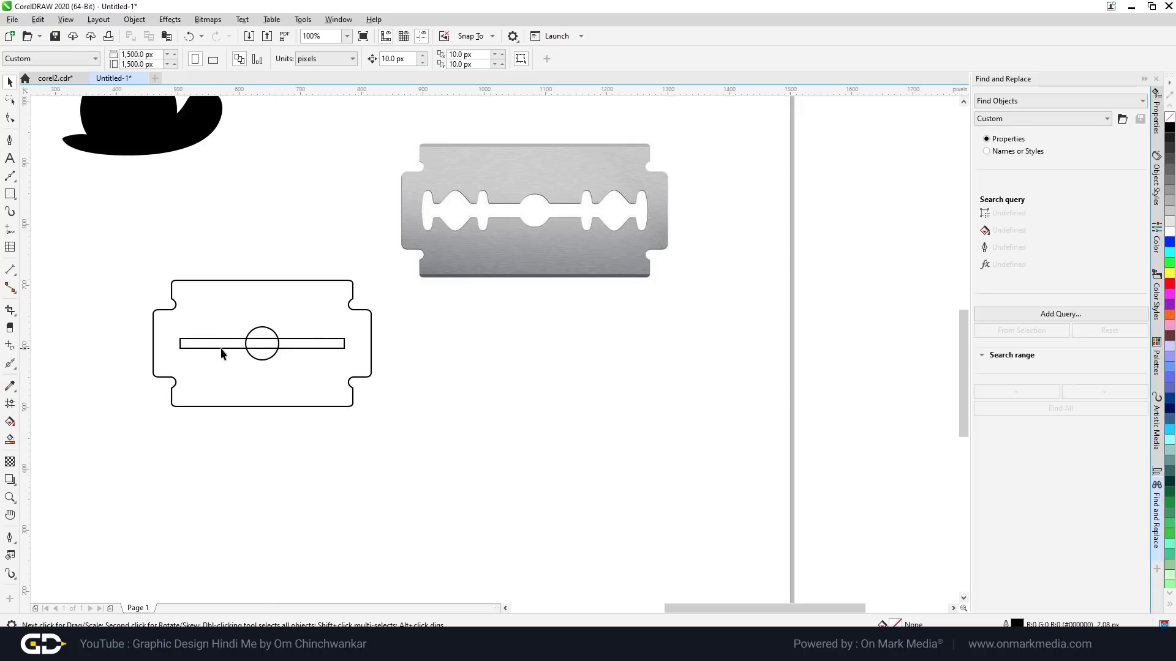
Place narrow ellipse copies of the circle, about 15 px wide, at both bar ends and stretch them to about 68 px tall.
mouse_move(266, 355)
mouse_down()
mouse_move(189, 358)
mouse_move(199, 354)
mouse_move(189, 336)
mouse_move(344, 341)
mouse_up()
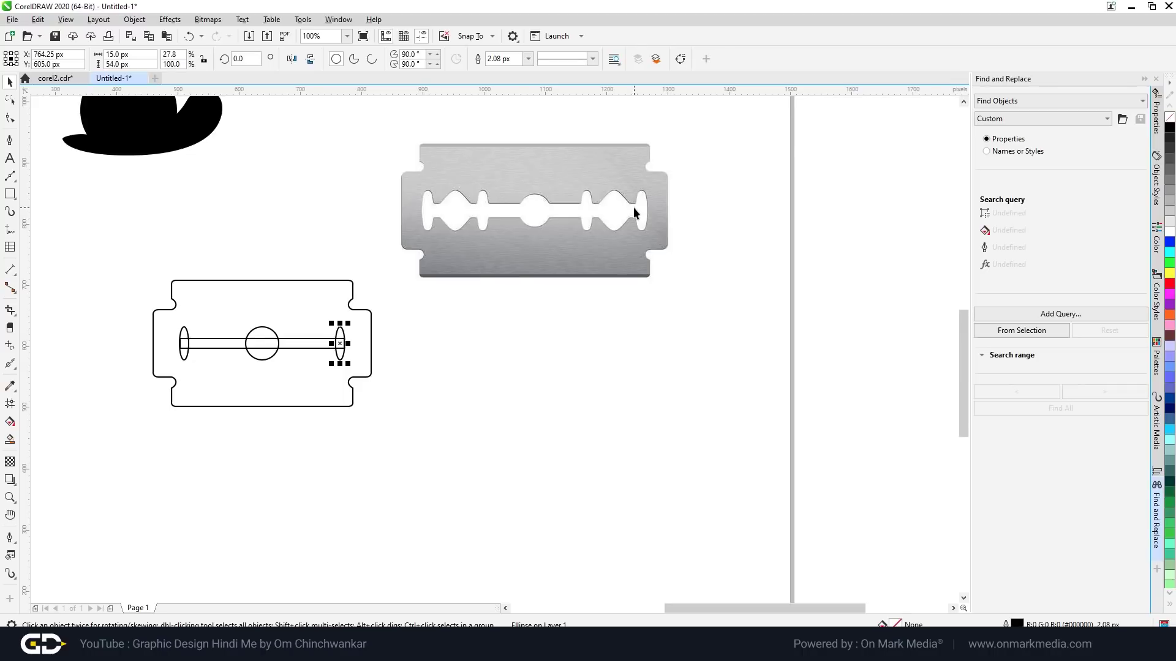
scroll(336, 386, up, 2)
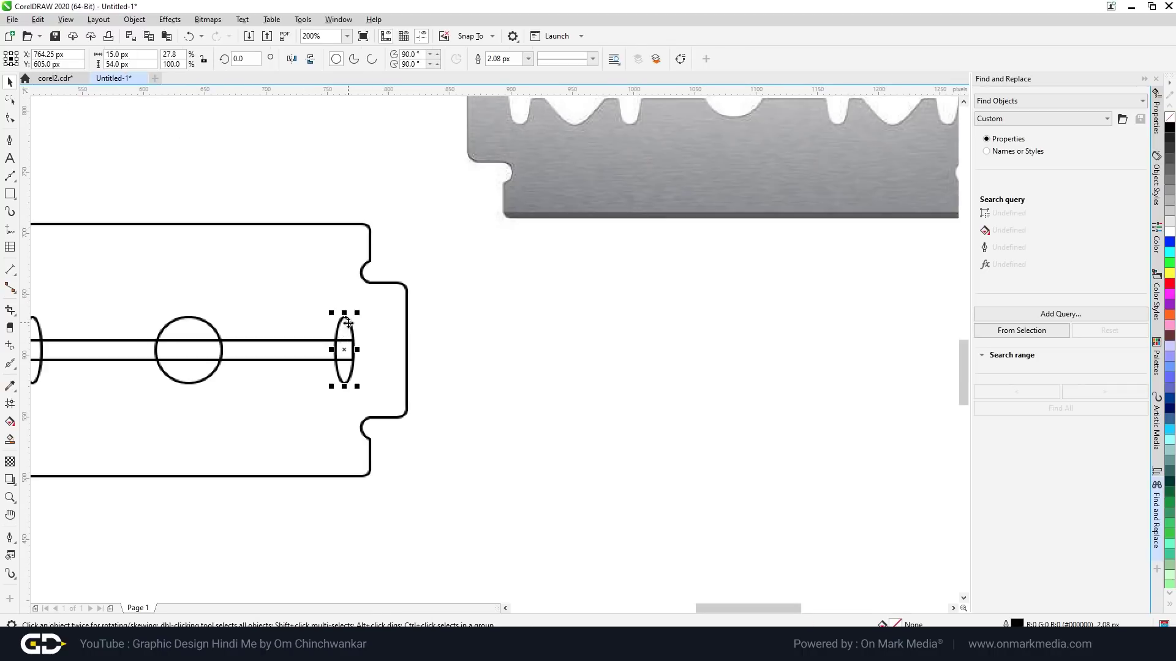
scroll(397, 366, down, 2)
shift+click(223, 343)
scroll(296, 336, up, 2)
drag(307, 329, 308, 316)
click(583, 449)
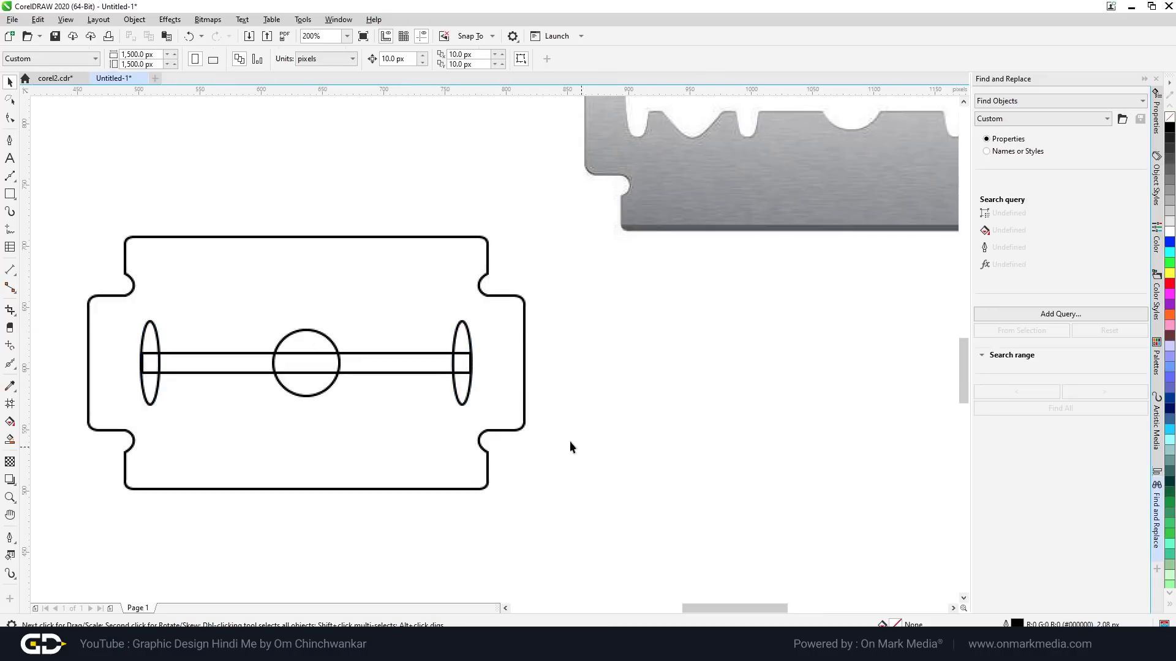
Add a pair of shorter ellipses, about 44 px tall, between the end ellipses and the circle, centred on the bar.
drag(467, 335, 416, 323)
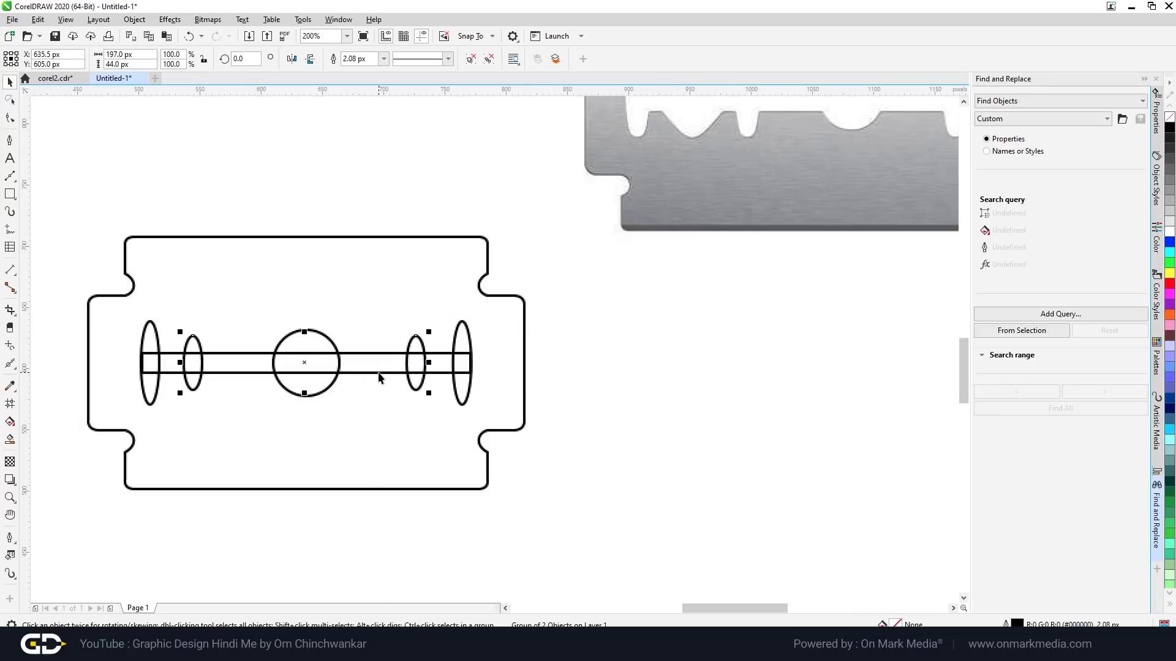
shift+click(378, 372)
key(c)
click(638, 488)
scroll(278, 303, down, 1)
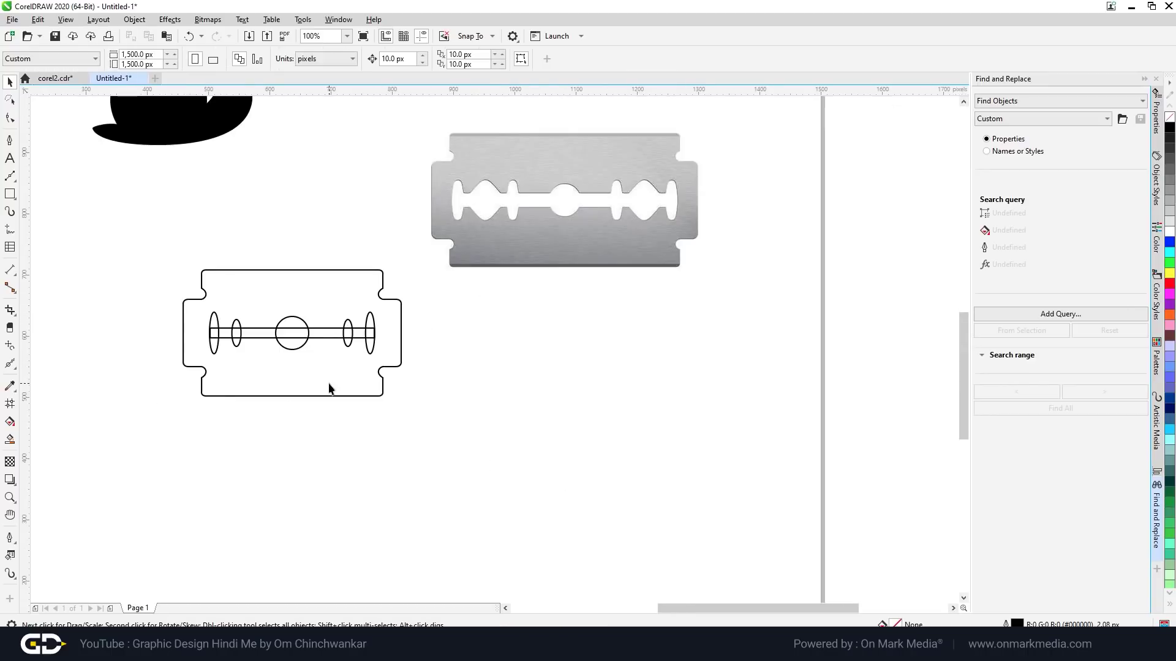
scroll(257, 340, up, 1)
Draw a square to the left of the blade outline for the diamond-shaped cutout.
click(10, 193)
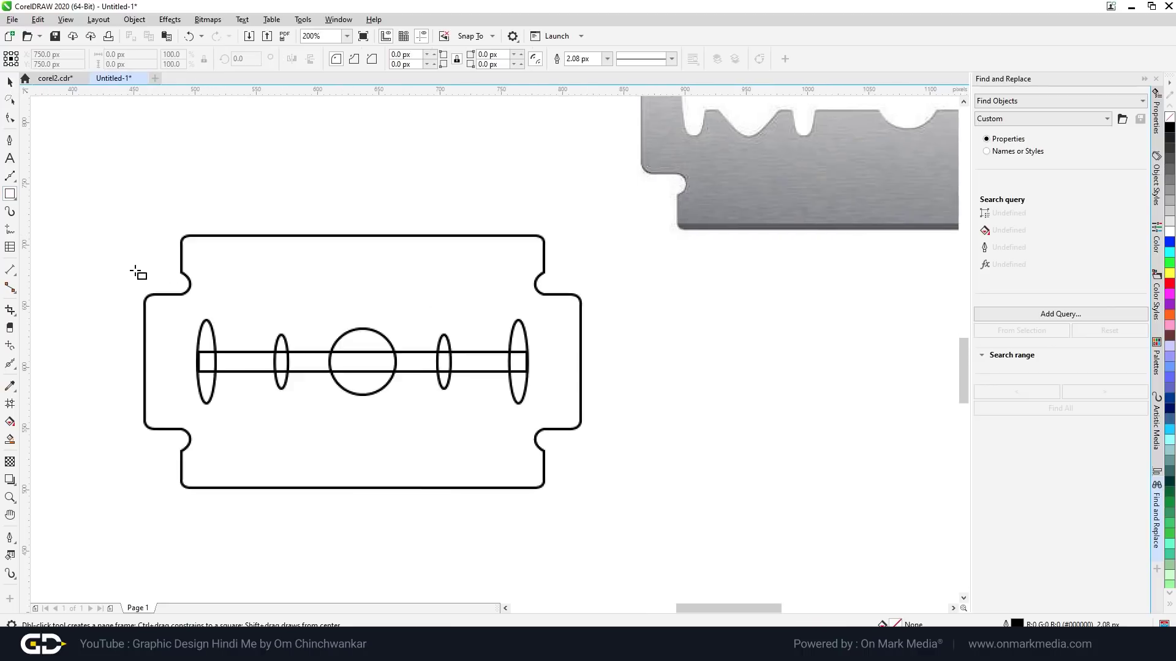
scroll(273, 263, down, 1)
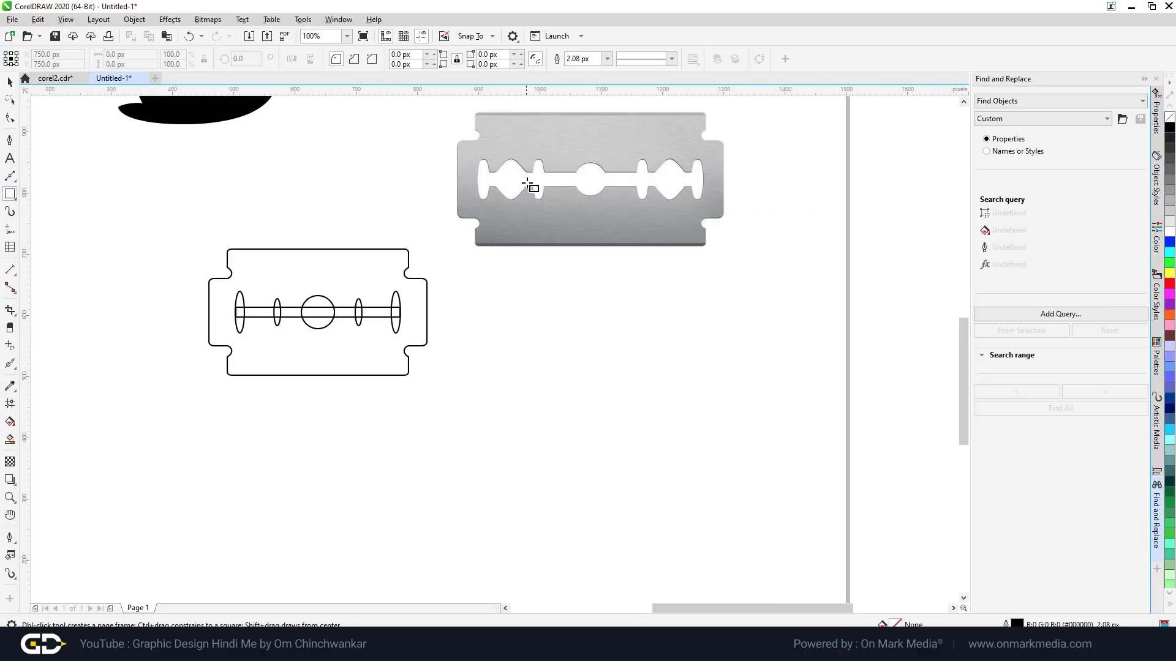
scroll(147, 309, up, 1)
drag(123, 214, 198, 290)
Rotate the square to 315° as a diamond and round its corners to 10 px.
click(9, 82)
click(205, 207)
drag(209, 214, 215, 252)
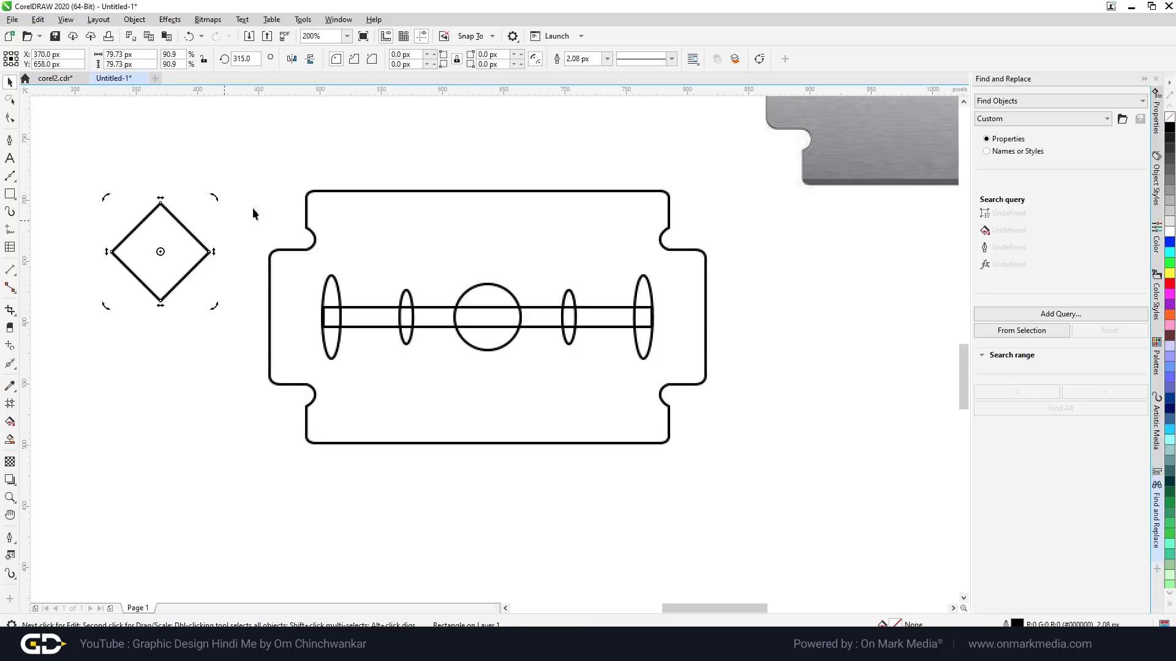
click(522, 55)
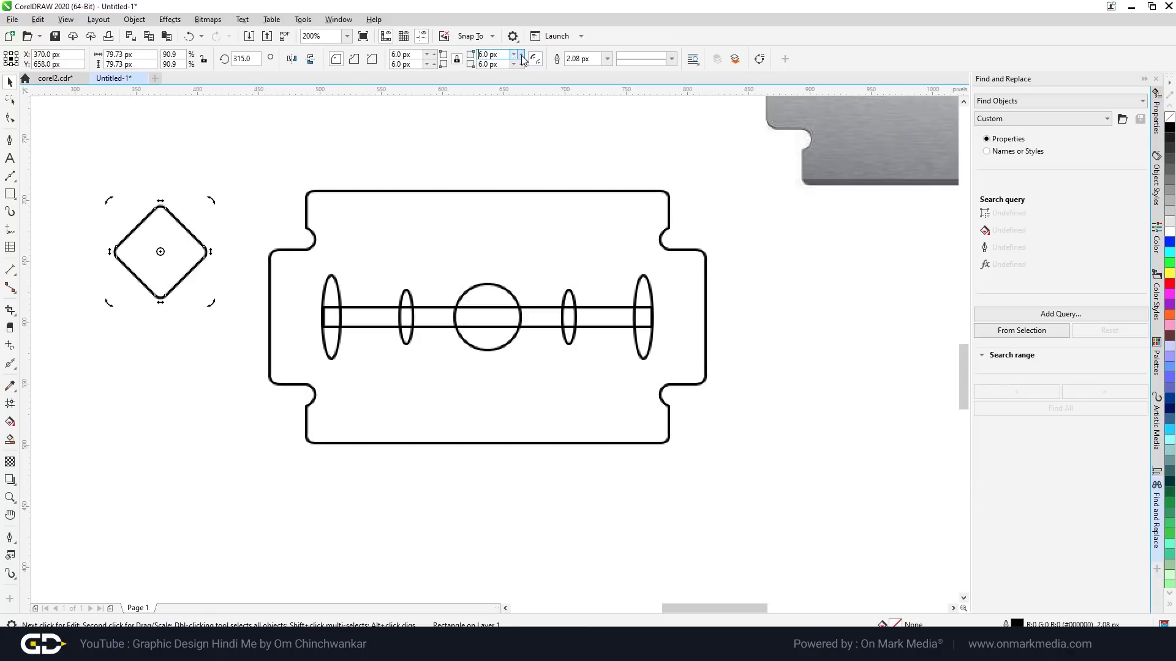
click(523, 60)
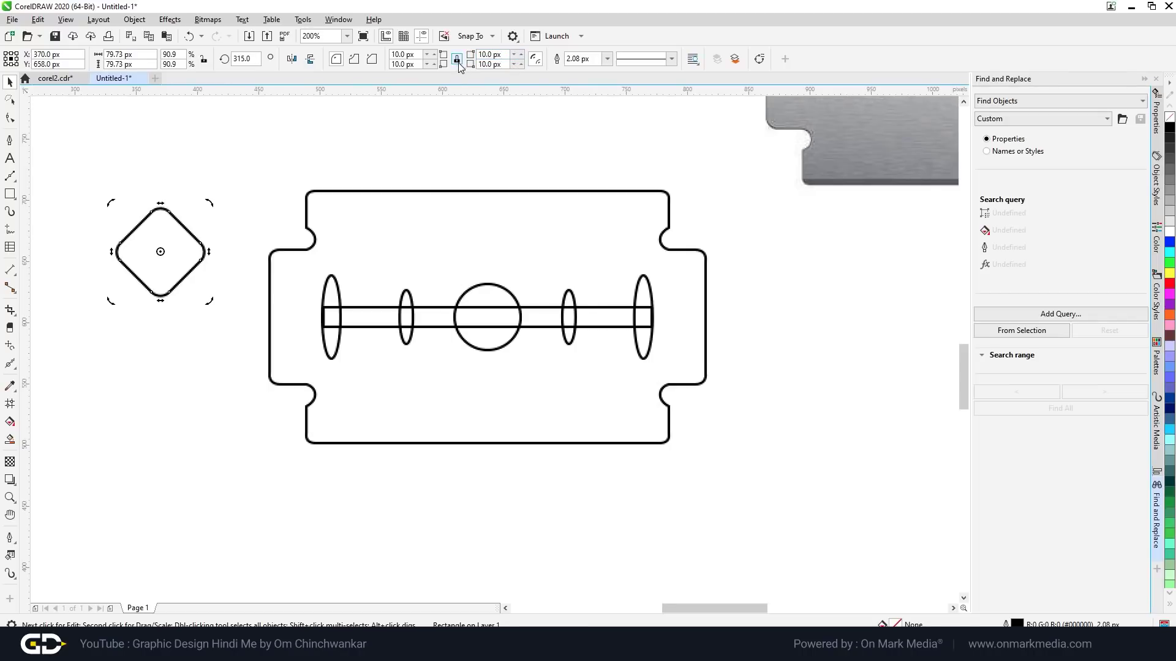
key(Escape)
Flatten the diamond to about 36 px tall and centre it on the bar between the two left ellipses.
click(204, 253)
mouse_move(205, 253)
mouse_down()
mouse_move(255, 252)
mouse_move(242, 272)
mouse_move(299, 268)
mouse_up()
scroll(186, 246, down, 1)
scroll(299, 267, up, 2)
drag(351, 213, 282, 305)
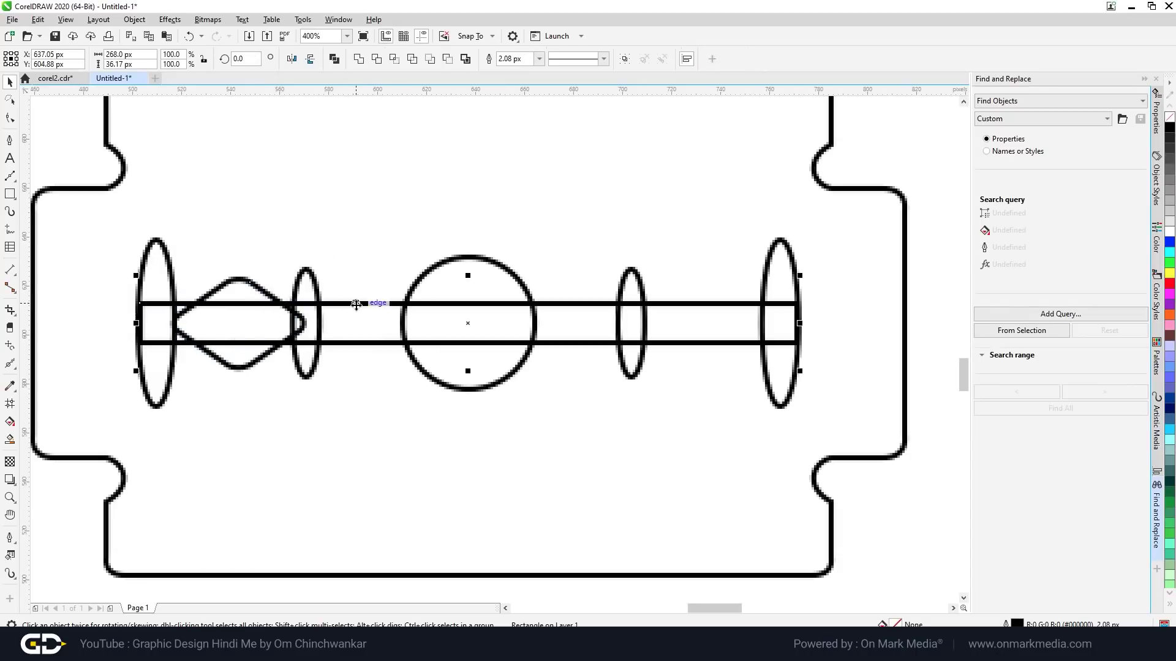
Duplicate the diamond to the matching place between the two right ellipses.
scroll(376, 304, down, 1)
drag(287, 247, 533, 247)
click(365, 392)
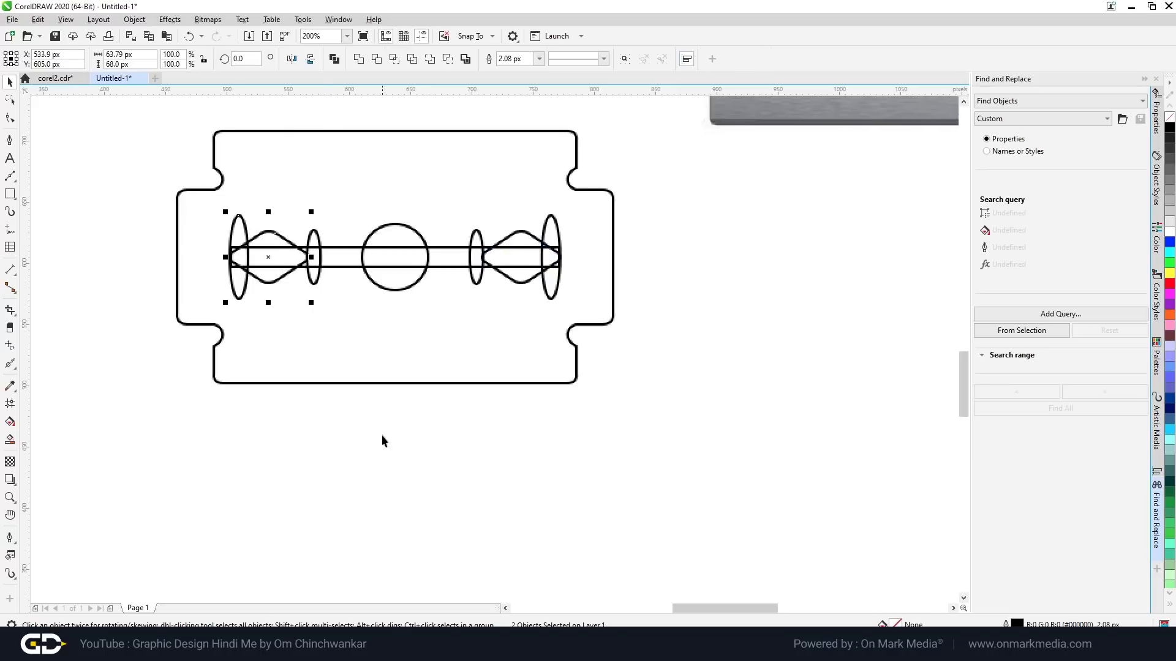
Weld the slot shapes into one curve and fill the blade outline with dark grey #1A1A1A.
scroll(318, 406, down, 1)
click(1170, 140)
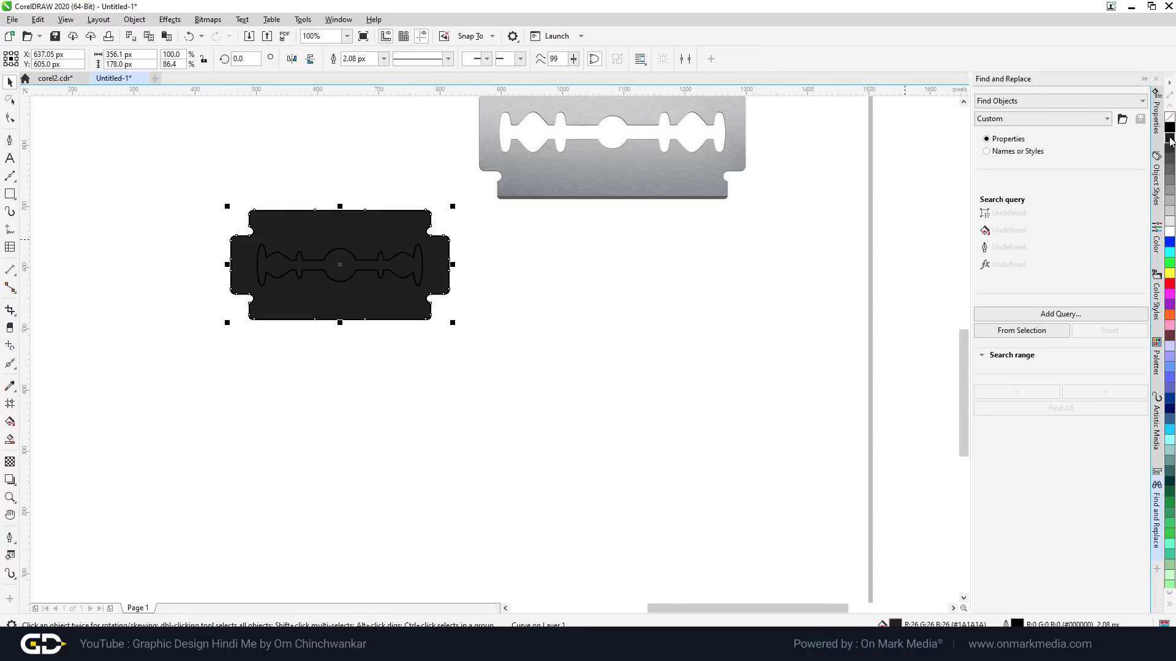
click(430, 338)
Fill the welded slot shape in the blade's centre with light grey #E6E6E6.
drag(189, 237, 565, 341)
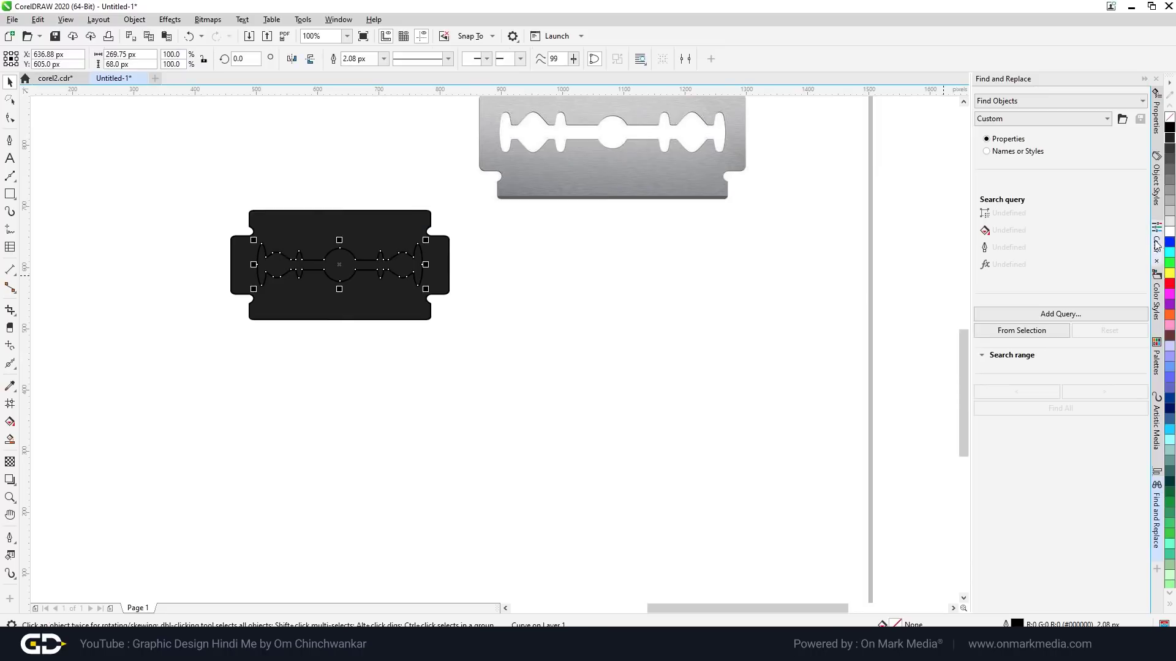
click(1170, 223)
click(393, 337)
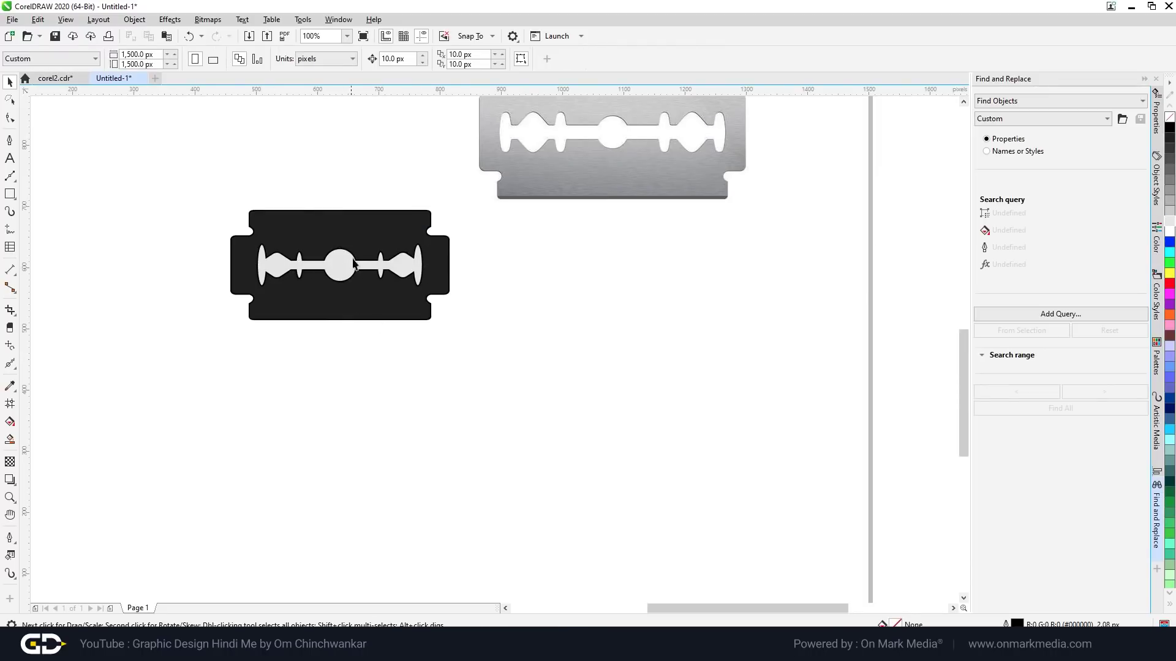
Trim the slot shape out of the dark blade and delete the leftover slot piece.
scroll(362, 242, up, 1)
scroll(281, 299, down, 1)
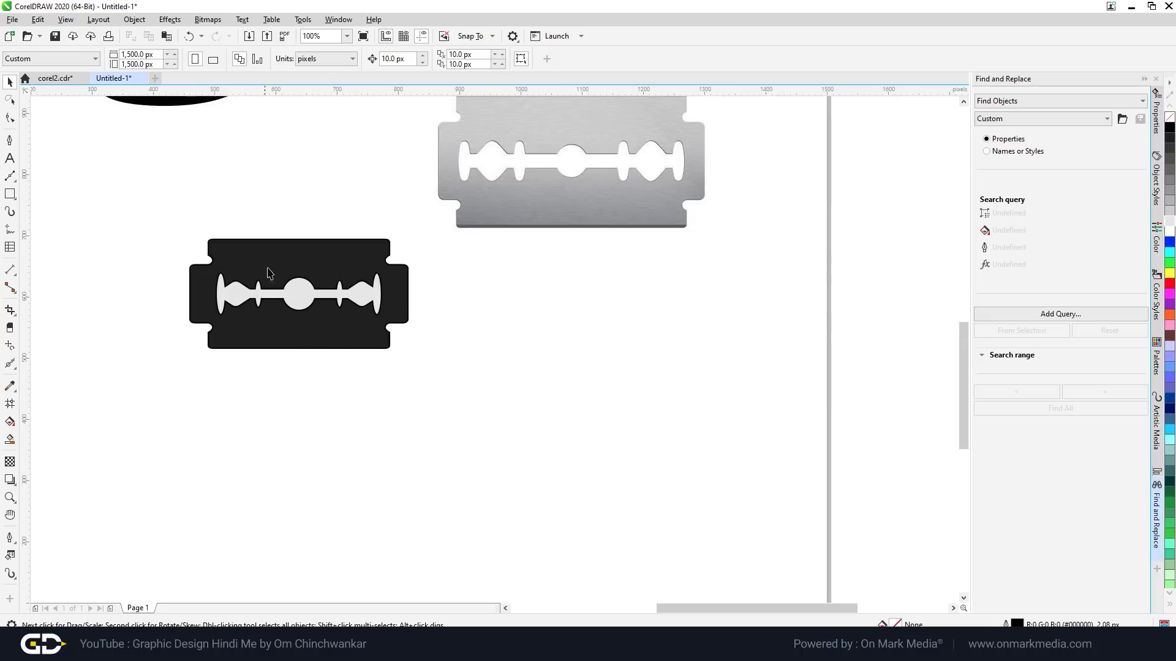
click(309, 299)
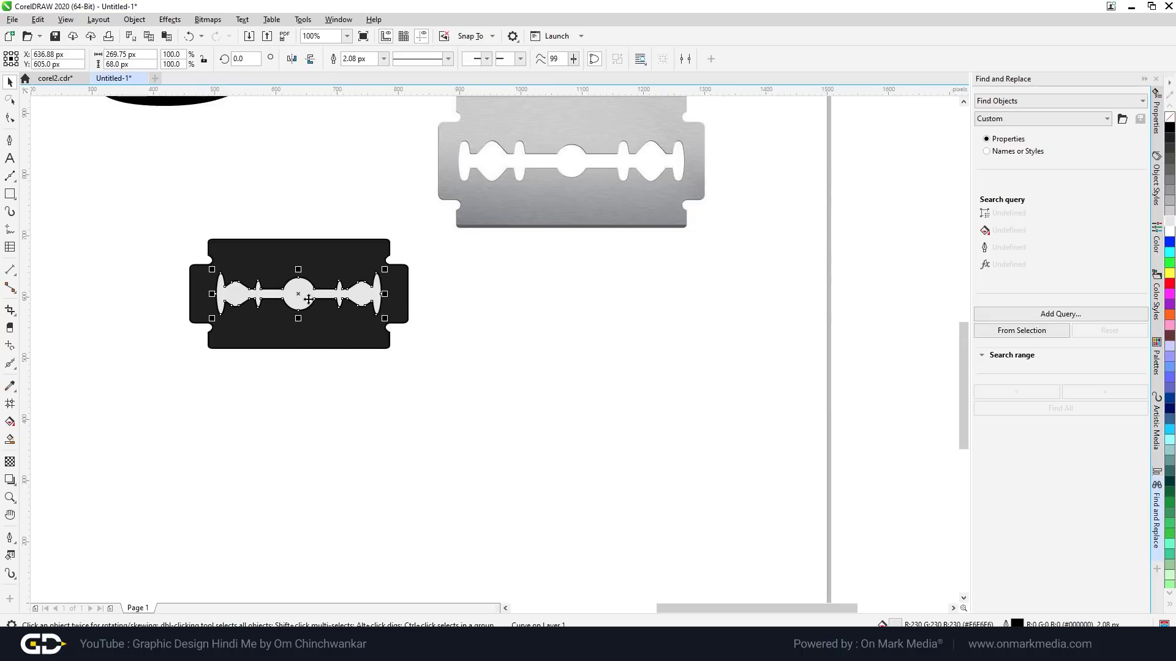
shift+click(329, 251)
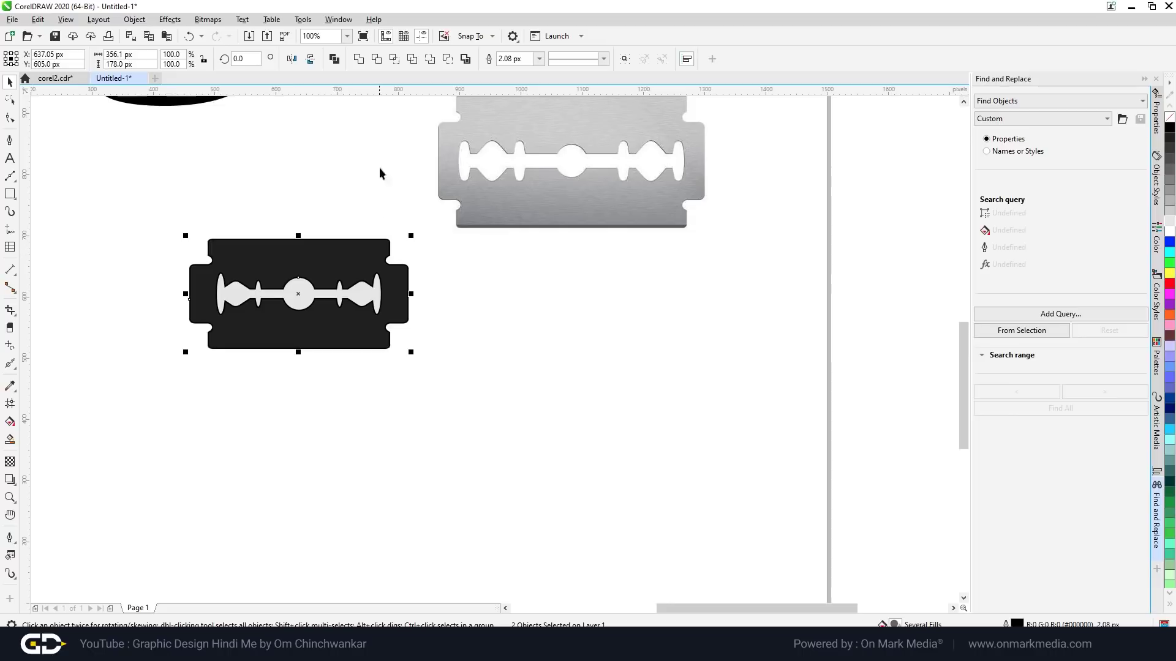
click(377, 59)
click(327, 183)
drag(298, 294, 353, 431)
key(Escape)
key(Delete)
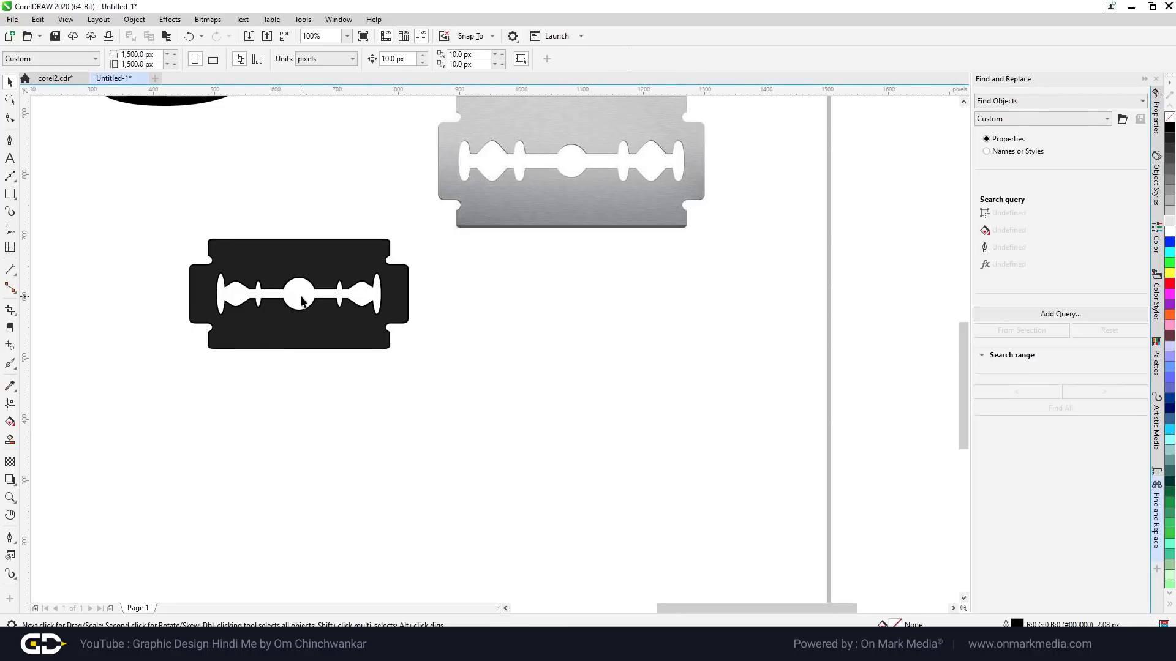
Reposition the cut-out blade slightly up and to the right, below the snail.
drag(306, 300, 409, 190)
drag(400, 192, 327, 247)
click(302, 439)
Move the razor photo down and to the right, clear of the vector blade.
scroll(313, 350, down, 1)
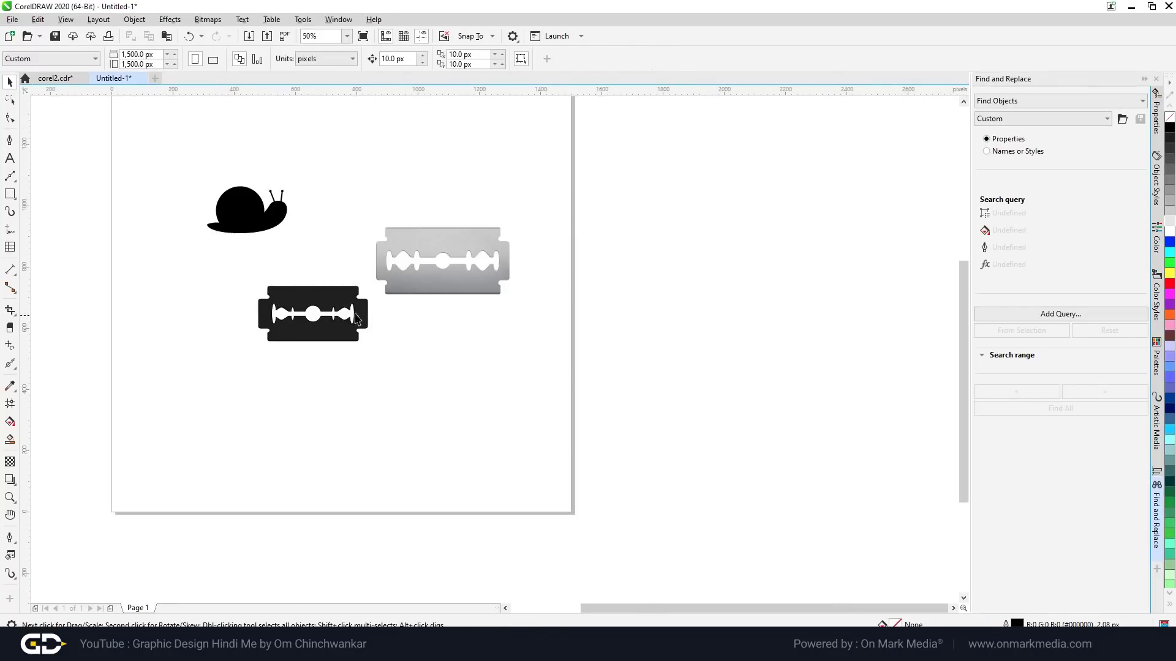
scroll(232, 325, up, 1)
scroll(367, 309, down, 1)
click(392, 309)
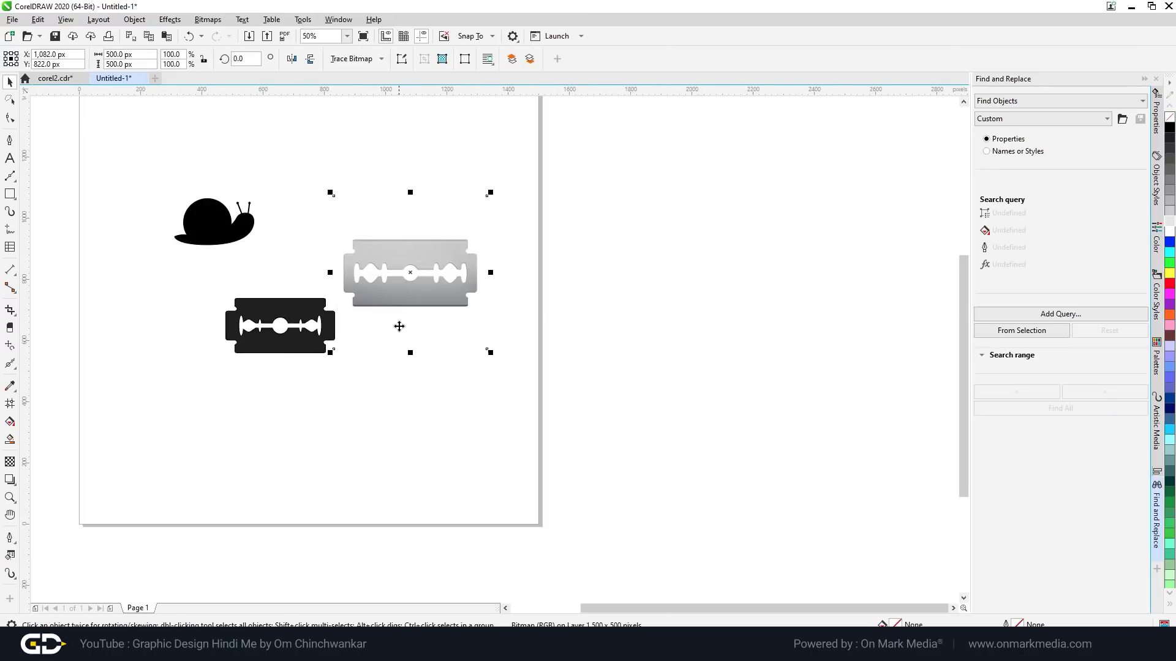
drag(382, 309, 482, 368)
click(306, 338)
scroll(420, 348, up, 1)
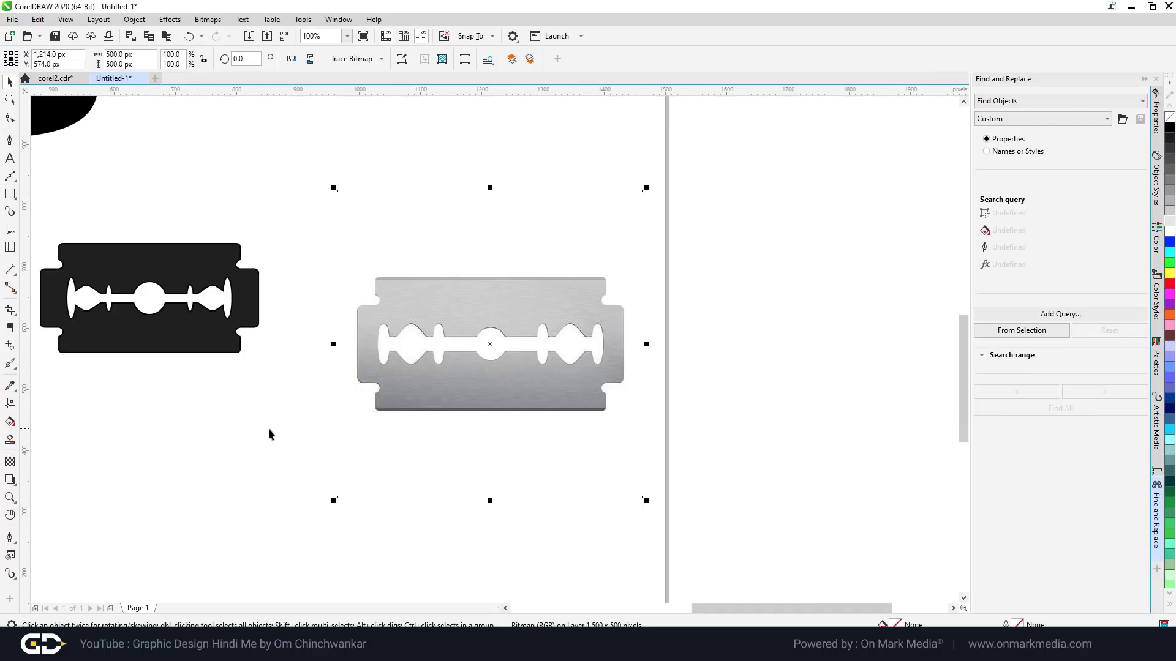
click(176, 329)
click(212, 381)
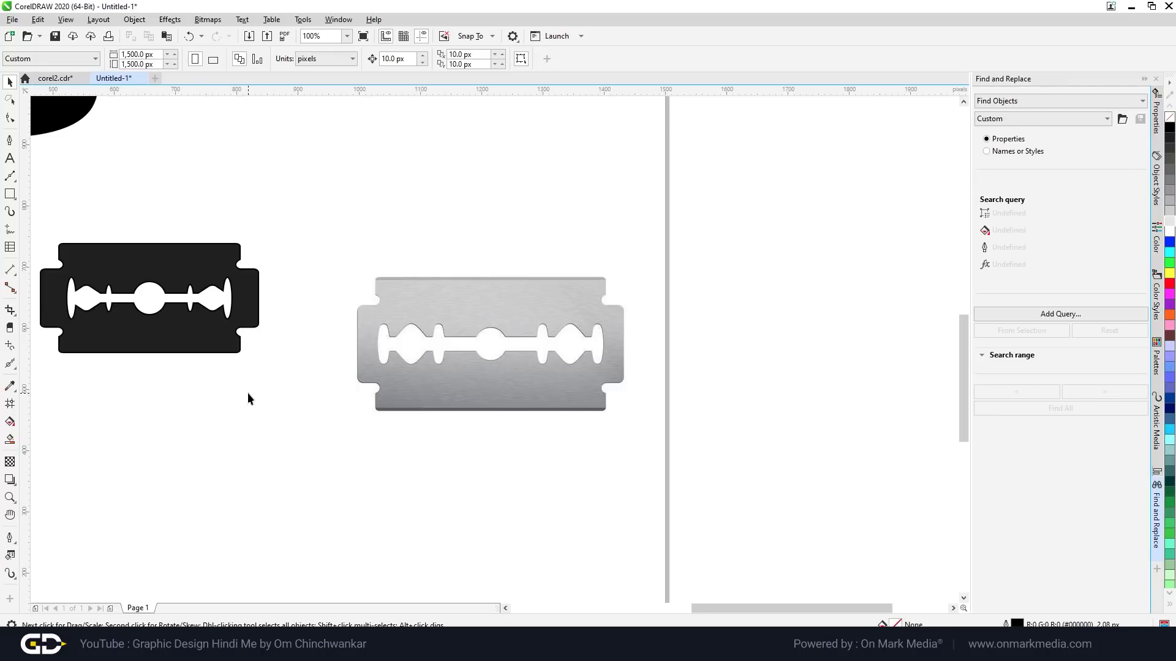
Delete the reference razor photo from the page.
double_click(489, 328)
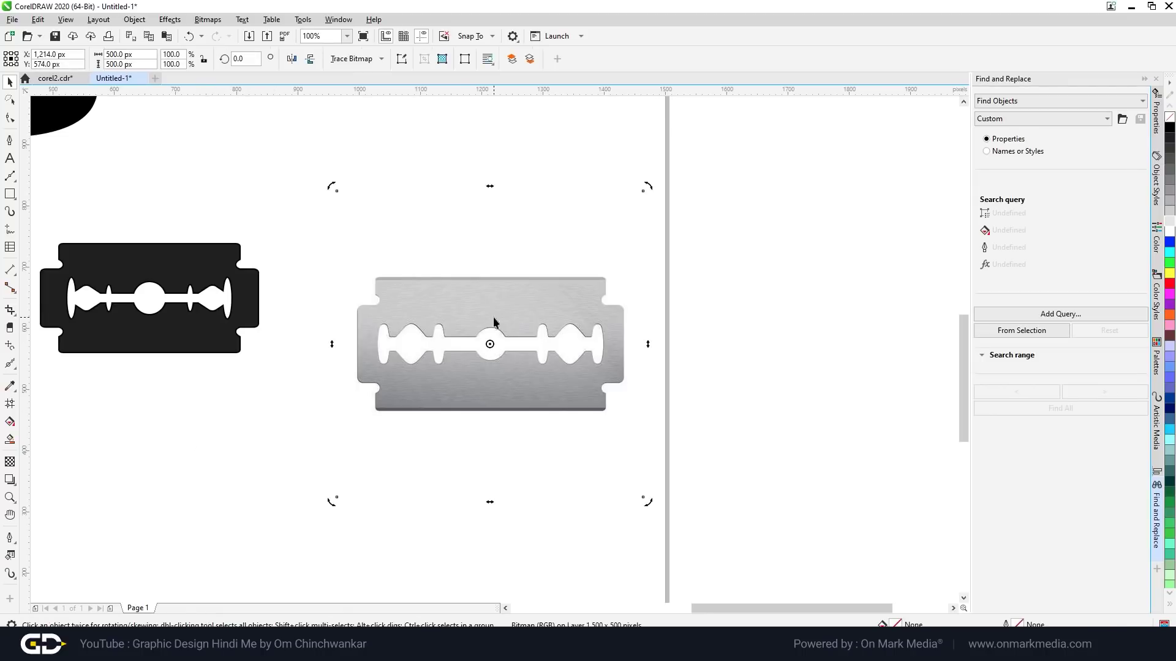
key(Delete)
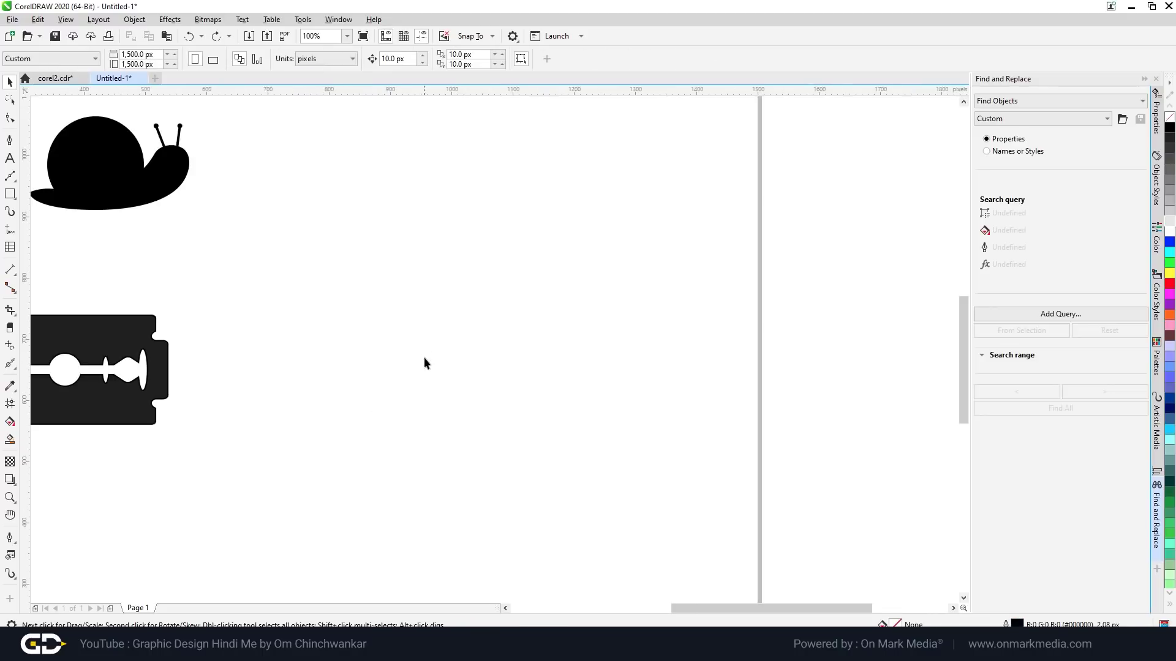
Add the pasted artistic text "At the end of pain is success..." on two centred lines.
click(10, 157)
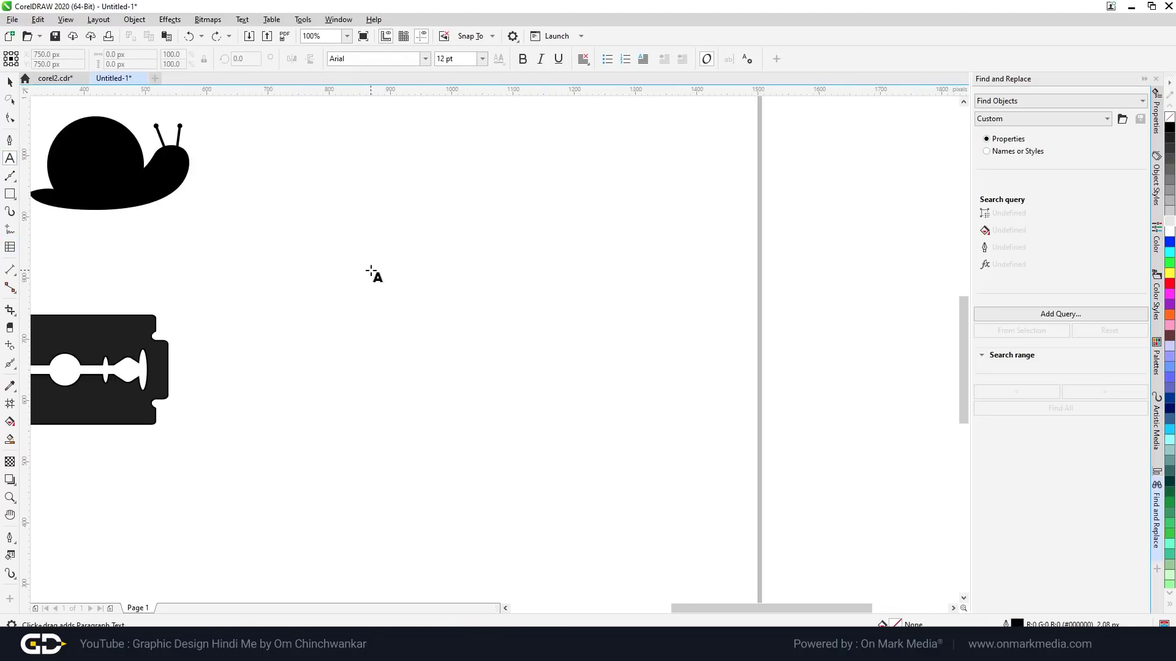
click(370, 272)
text(At the end of pain is success...)
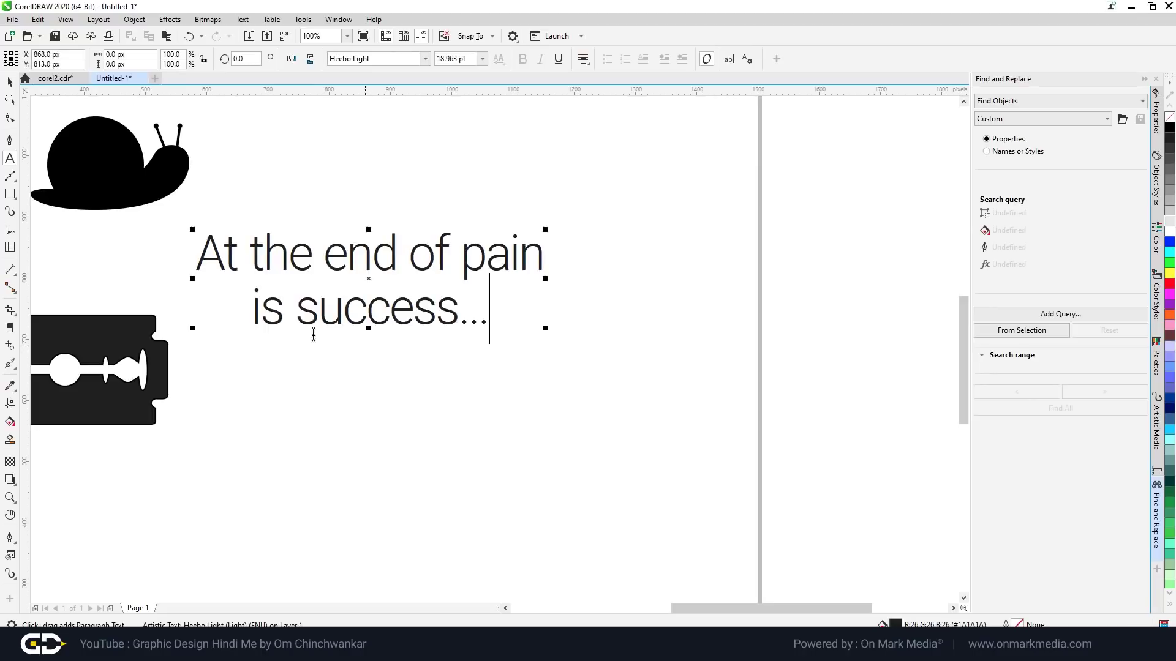
click(10, 83)
scroll(515, 290, down, 1)
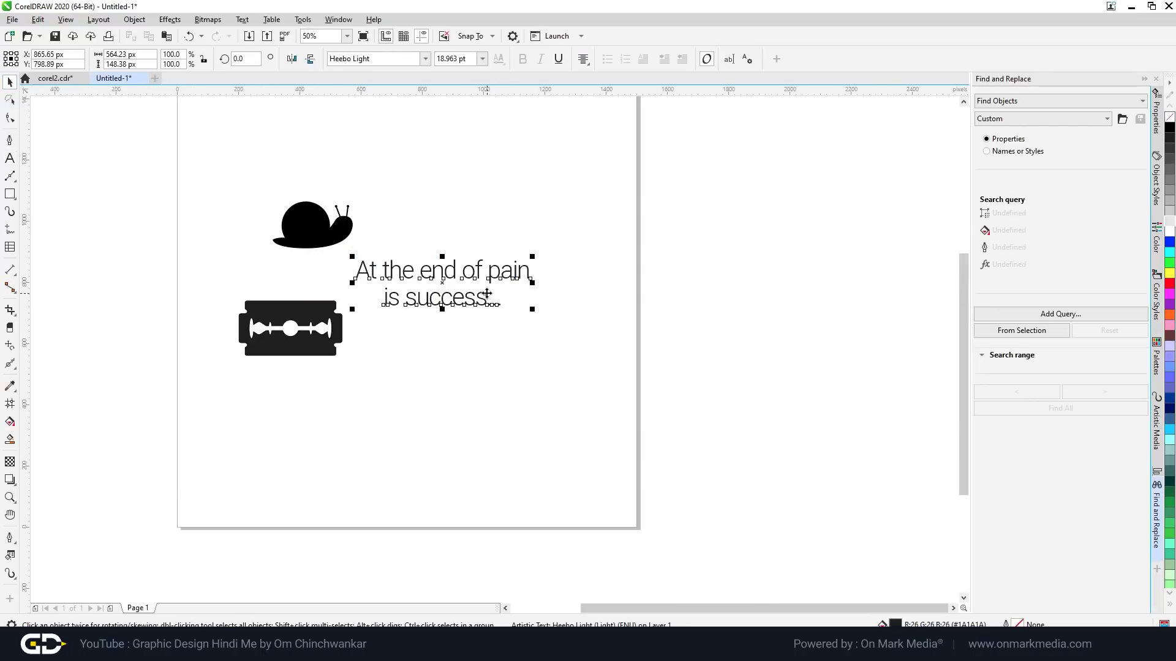
Move the tagline text into the upper-left area of the page, above the snail.
drag(484, 279, 815, 188)
scroll(519, 311, down, 1)
scroll(633, 271, up, 1)
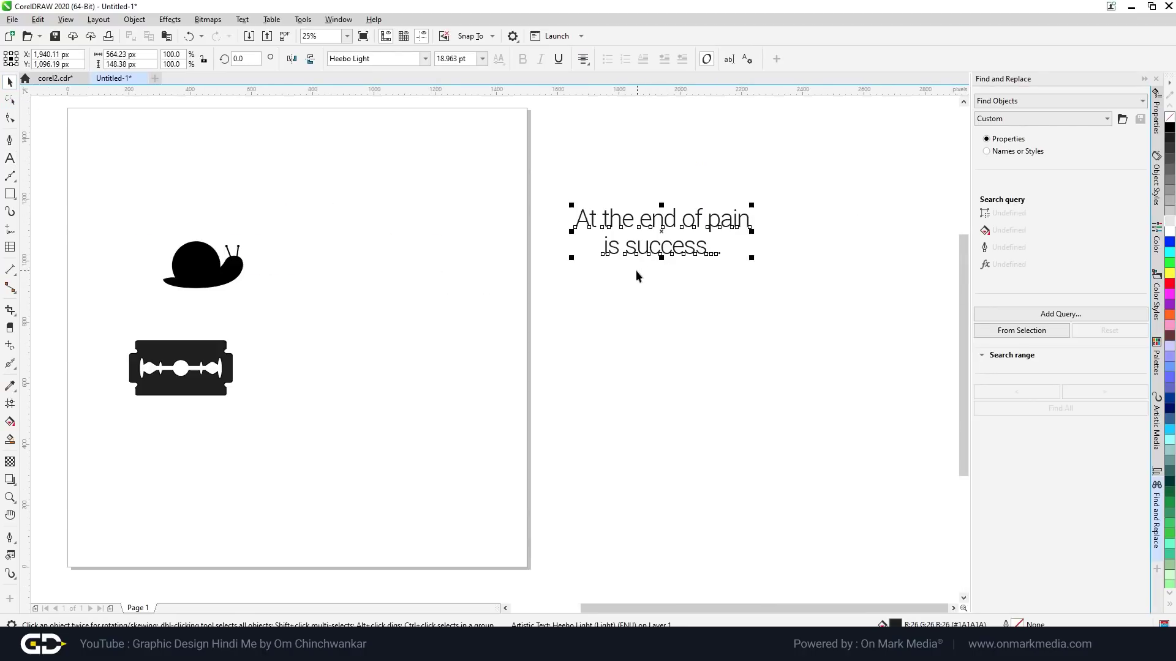
click(649, 259)
drag(654, 255, 187, 185)
scroll(343, 270, down, 1)
scroll(319, 295, up, 1)
click(361, 288)
Draw an arched curve about 454 px wide and 150 px tall from the page's right edge with the Pen tool.
click(10, 141)
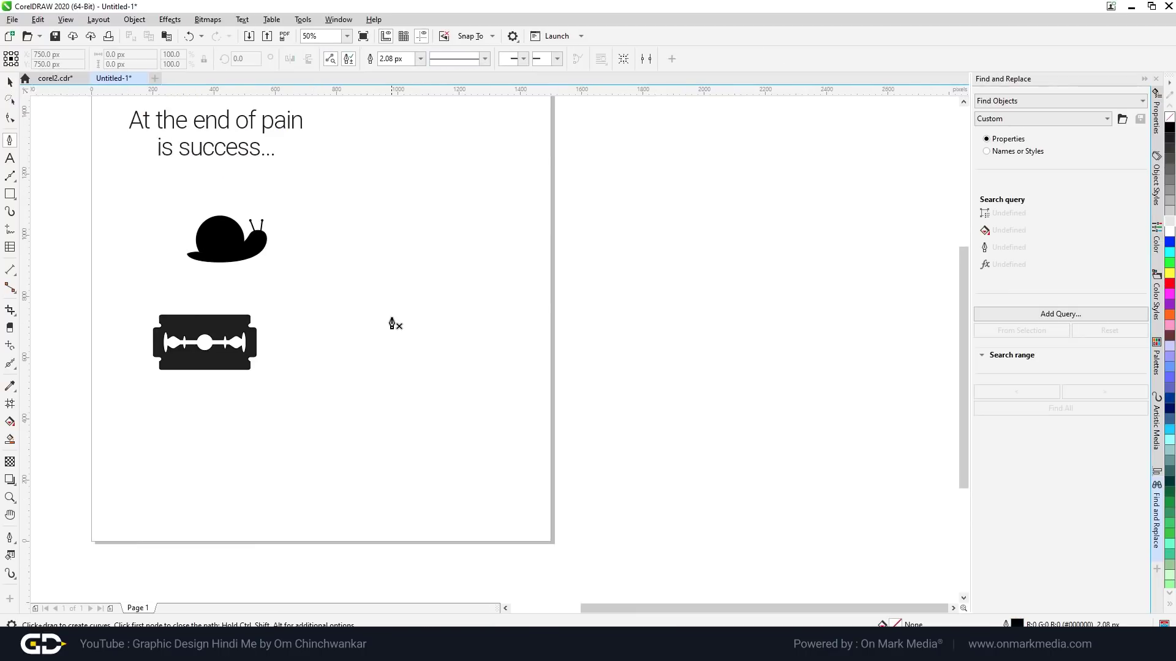
scroll(392, 322, up, 2)
scroll(394, 320, down, 2)
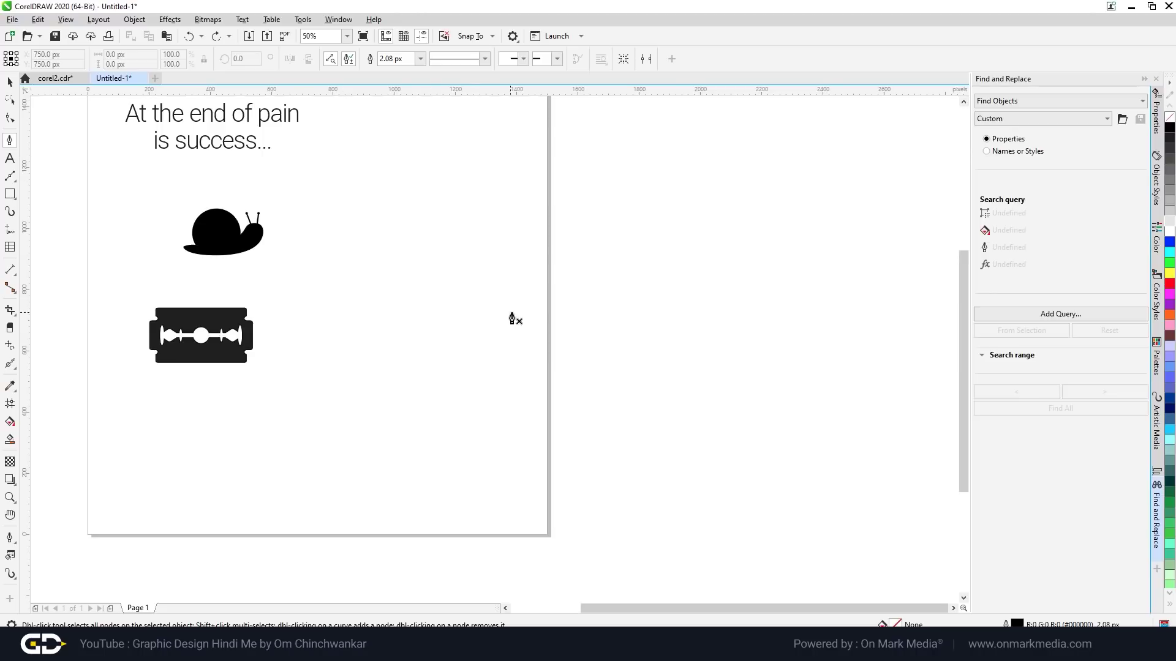
click(541, 311)
double_click(402, 277)
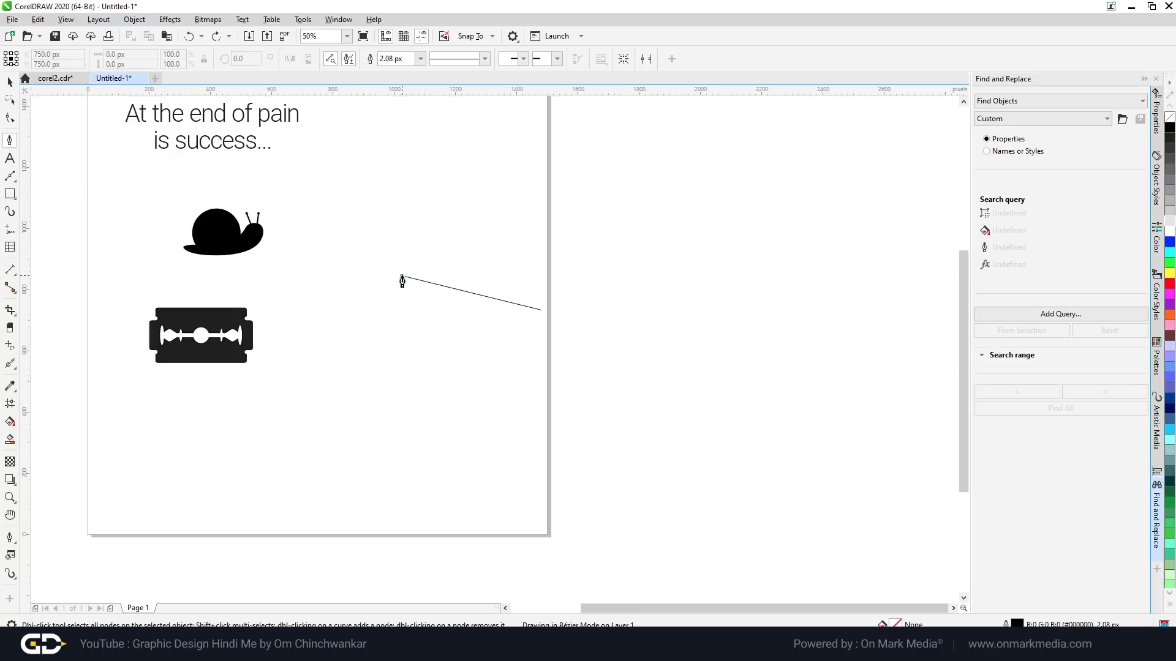
drag(402, 277, 305, 320)
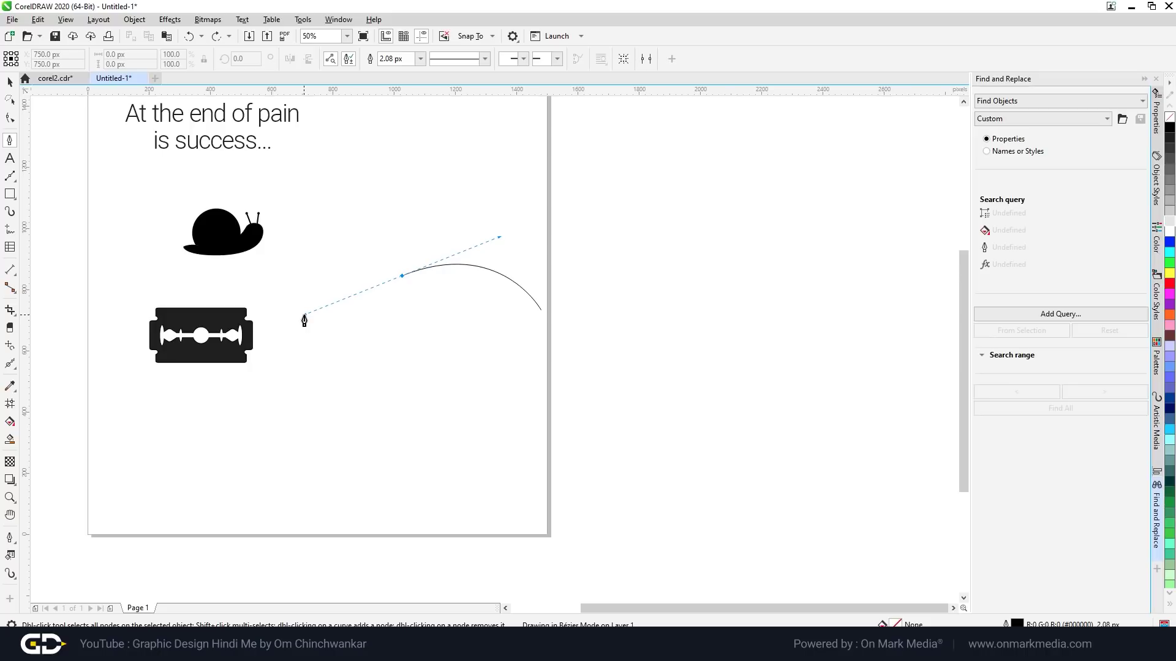
drag(304, 318, 305, 317)
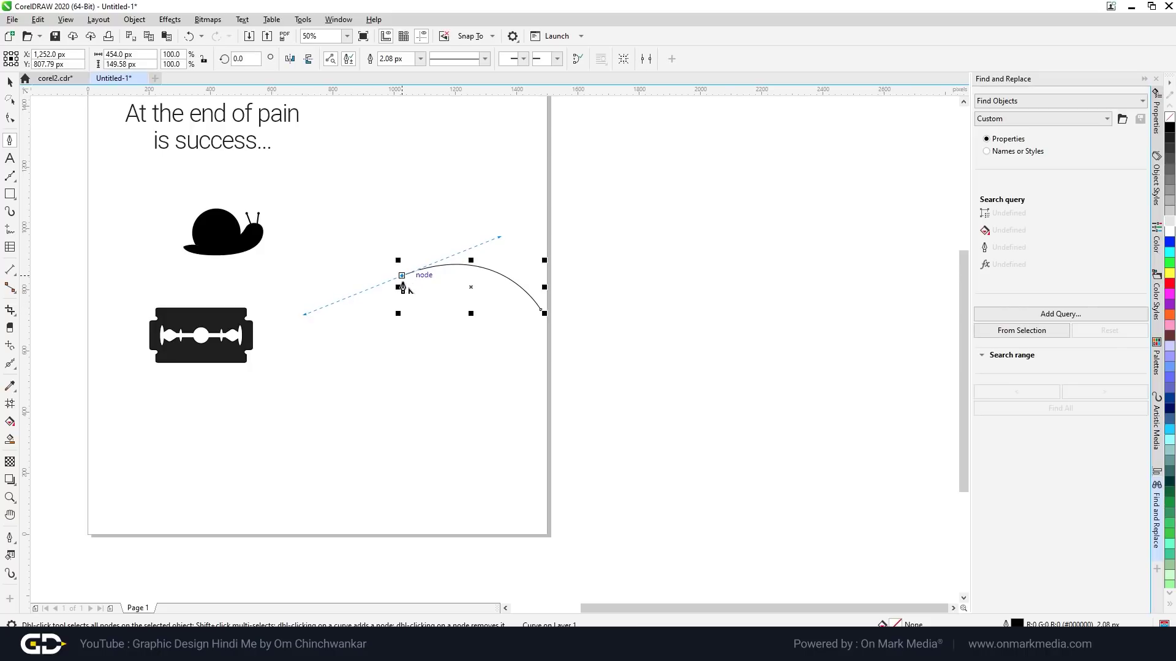
Turn the arched curve into a closed, tapered stem that is thicker at the page edge and fill it black.
scroll(543, 303, up, 2)
click(541, 306)
click(515, 282)
key(F10)
drag(541, 309, 541, 317)
click(1170, 127)
scroll(487, 250, down, 2)
key(space)
click(323, 252)
Move the black leaf off the stem's tip and draw a curved vein slit over it with the Pen tool.
scroll(322, 251, up, 3)
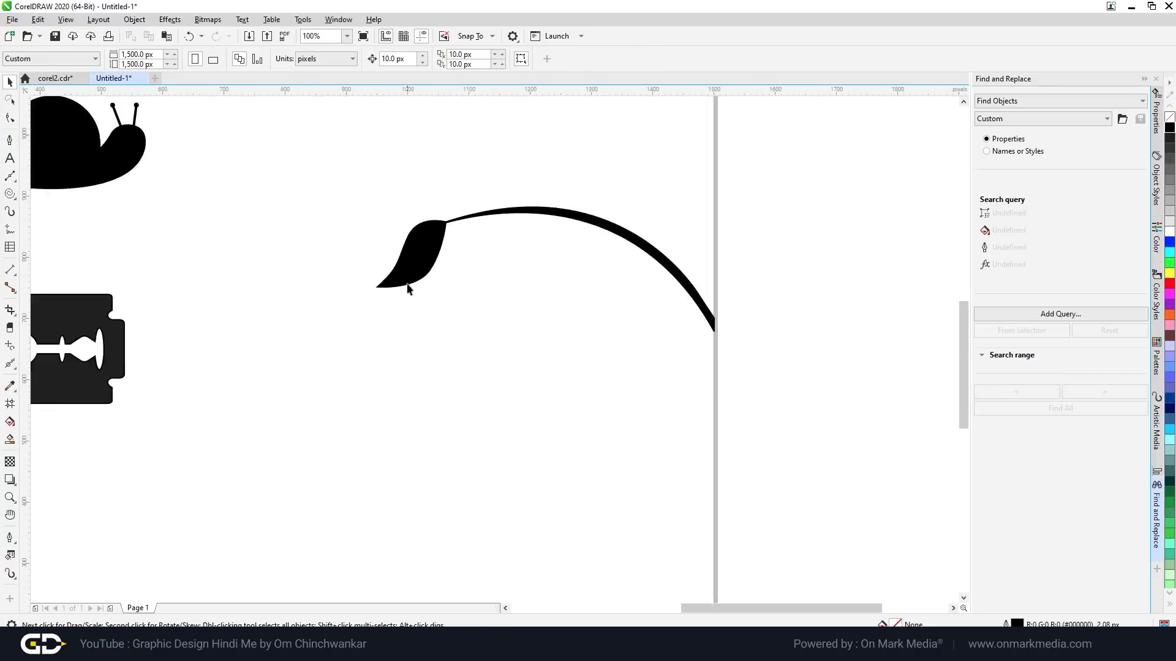
scroll(442, 223, up, 1)
drag(402, 328, 319, 479)
scroll(319, 480, up, 1)
click(9, 140)
click(427, 241)
drag(323, 346, 302, 429)
click(243, 457)
drag(338, 372, 361, 317)
drag(448, 263, 497, 254)
click(427, 242)
Trim the curved slit shape out of the leaf and delete the leftover slit piece.
scroll(355, 232, down, 1)
drag(221, 214, 422, 397)
click(379, 60)
drag(405, 244, 562, 342)
key(Delete)
Attach the slit leaf to the stem's tip and place a second leafed stem below the first.
drag(360, 317, 428, 200)
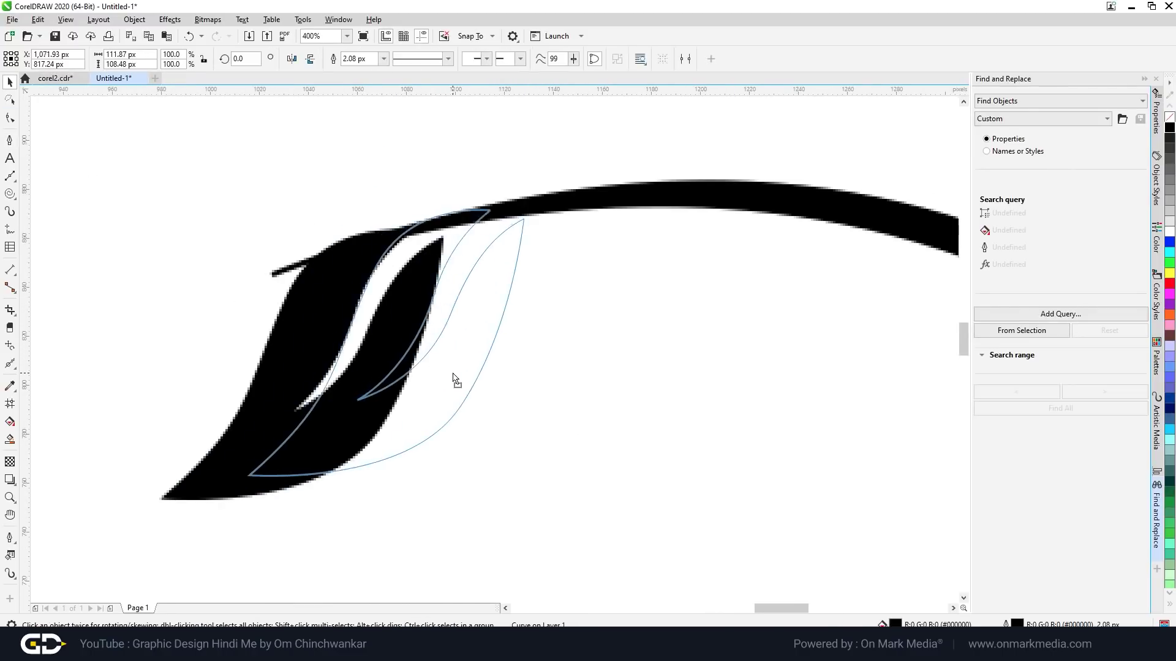
key(z)
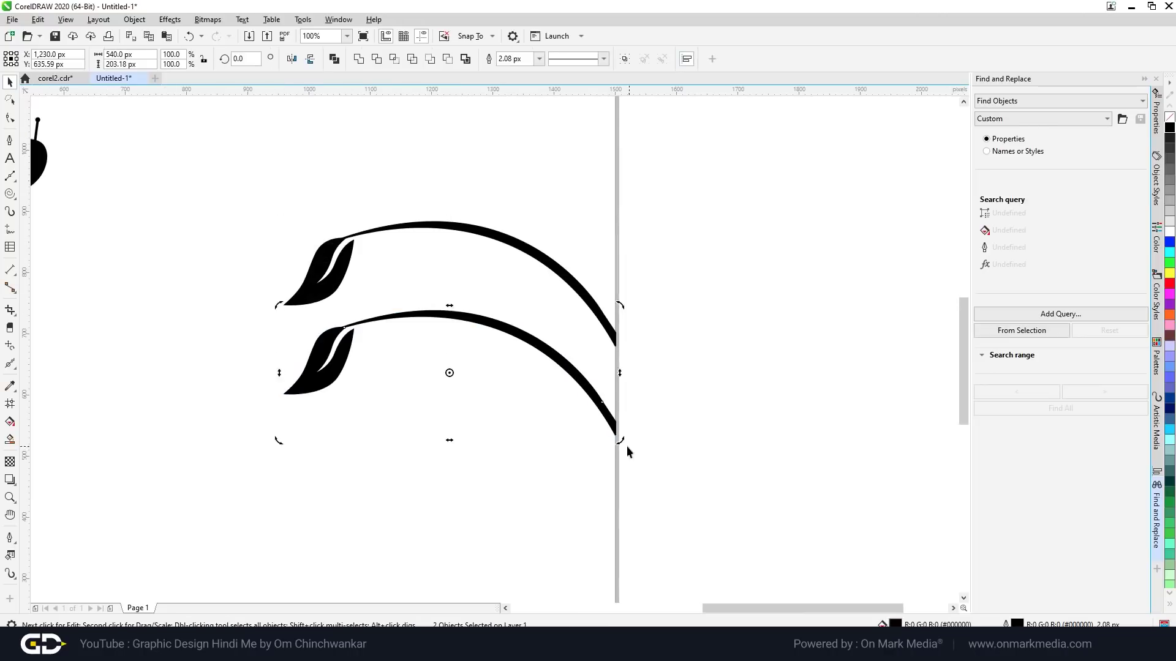
drag(627, 446, 394, 336)
scroll(453, 280, down, 1)
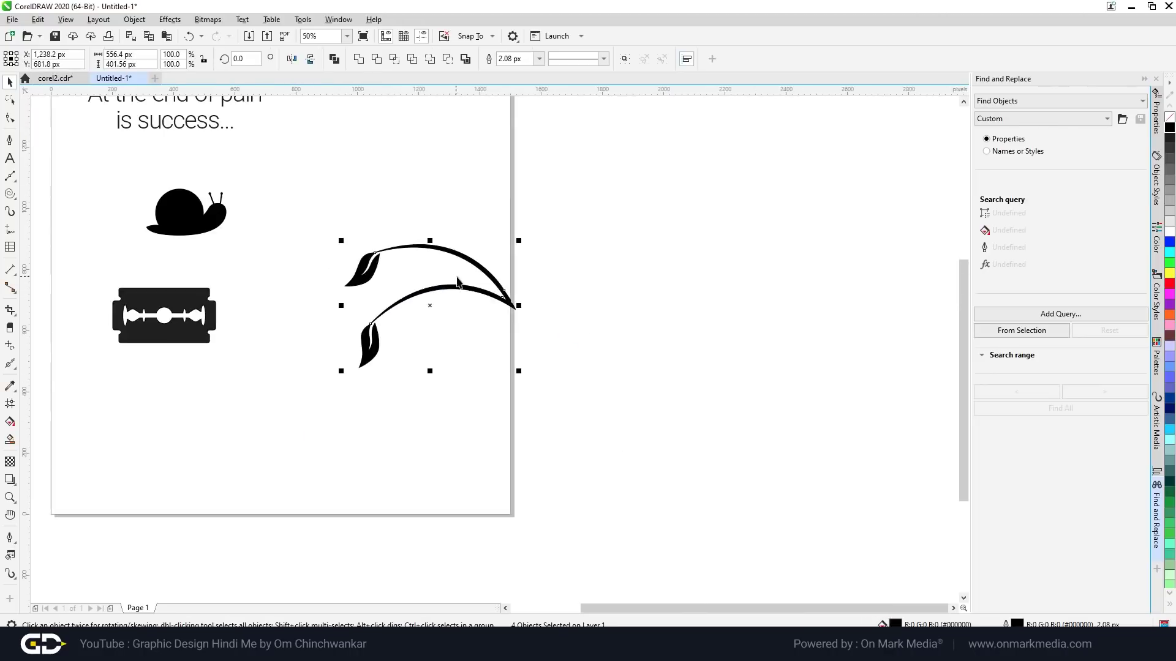
click(591, 420)
scroll(420, 360, down, 1)
scroll(358, 354, up, 1)
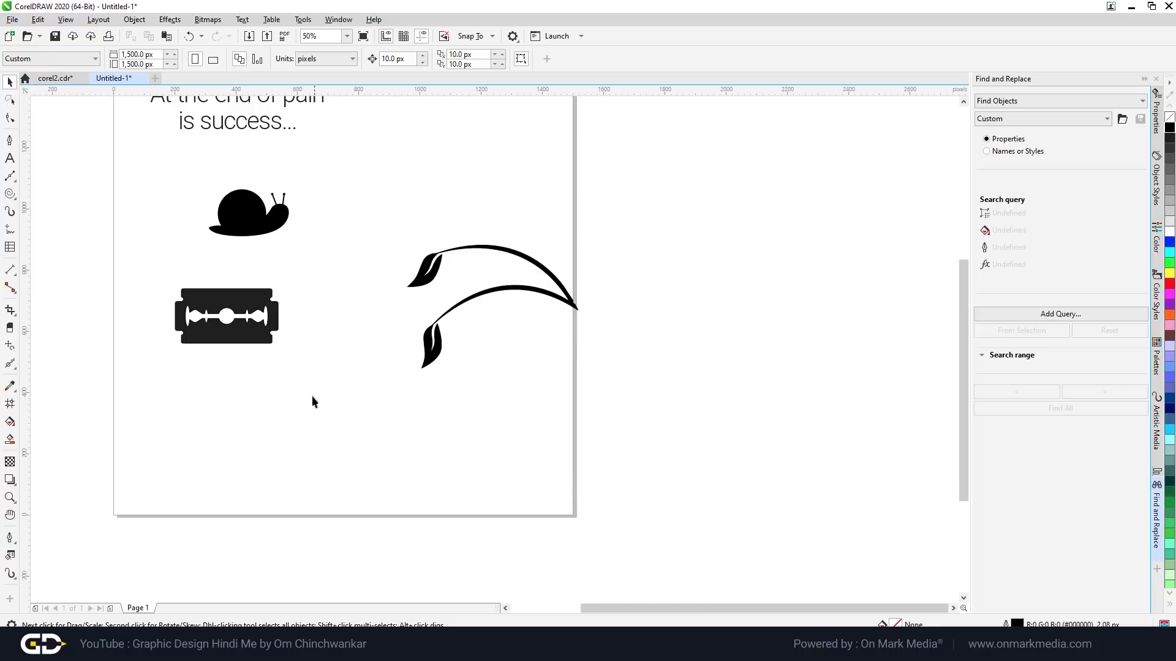
Move the blade toward the page's lower edge and place the snail, much smaller, above and to the left of it.
drag(178, 168, 320, 256)
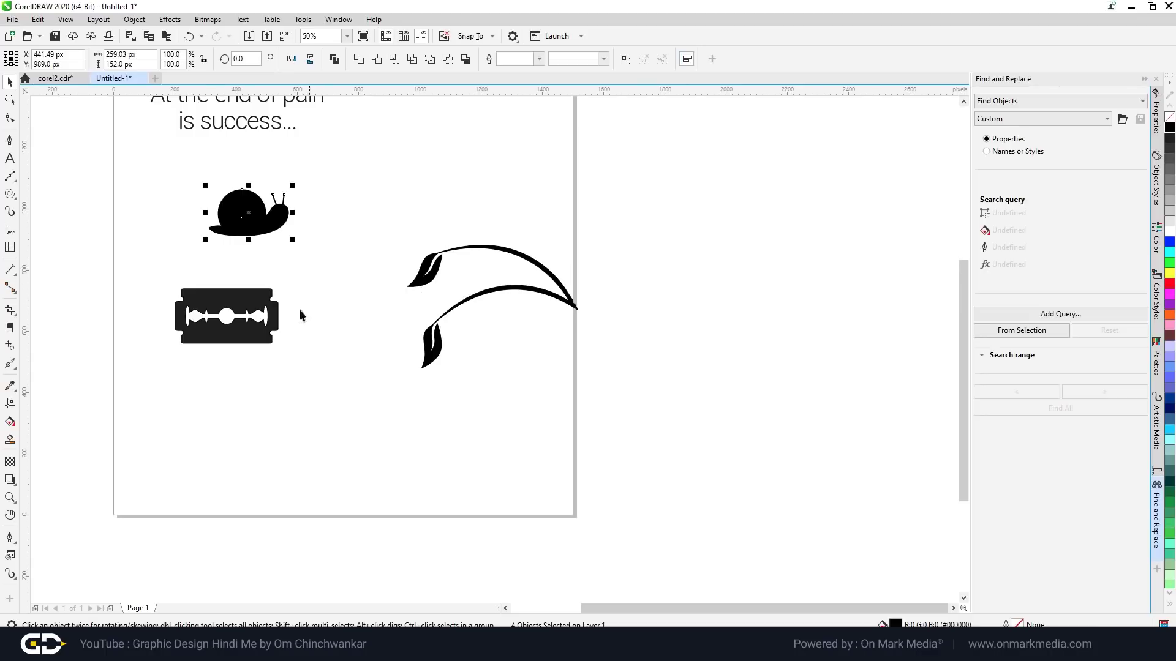
click(246, 300)
drag(257, 300, 325, 431)
drag(187, 190, 313, 245)
drag(240, 263, 158, 388)
drag(210, 310, 182, 311)
Enlarge the blade to about 275% and rotate it to about 42 degrees across the page's lower edge.
click(232, 352)
double_click(269, 433)
drag(350, 418, 333, 374)
click(229, 443)
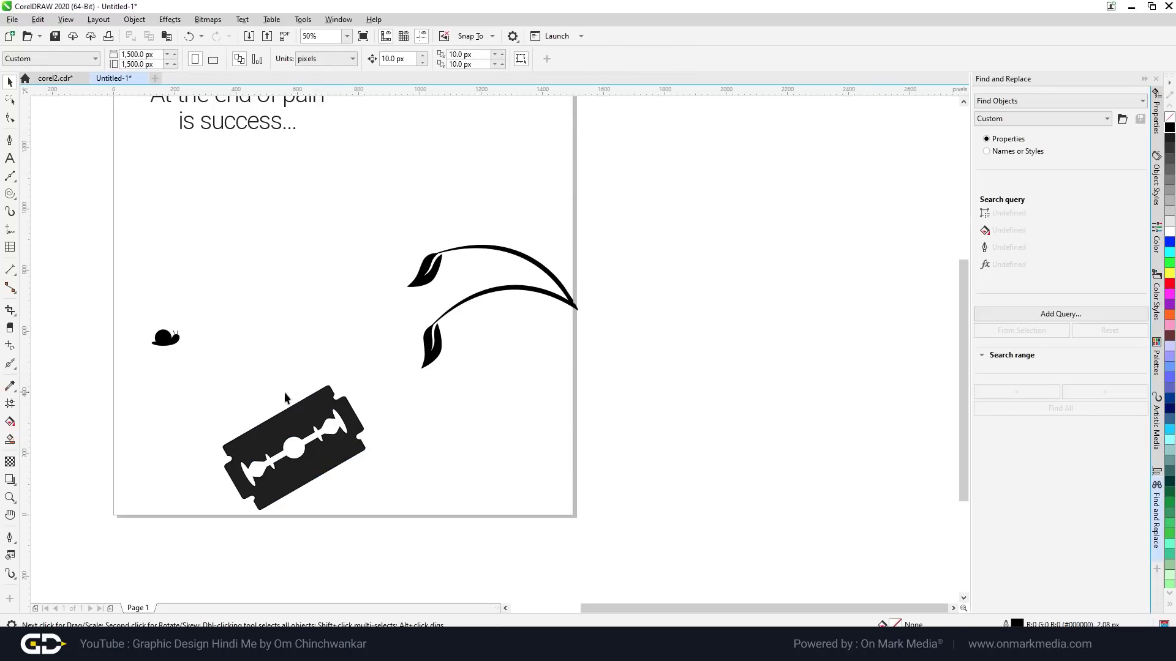
drag(281, 436, 340, 423)
click(399, 426)
drag(424, 341, 383, 334)
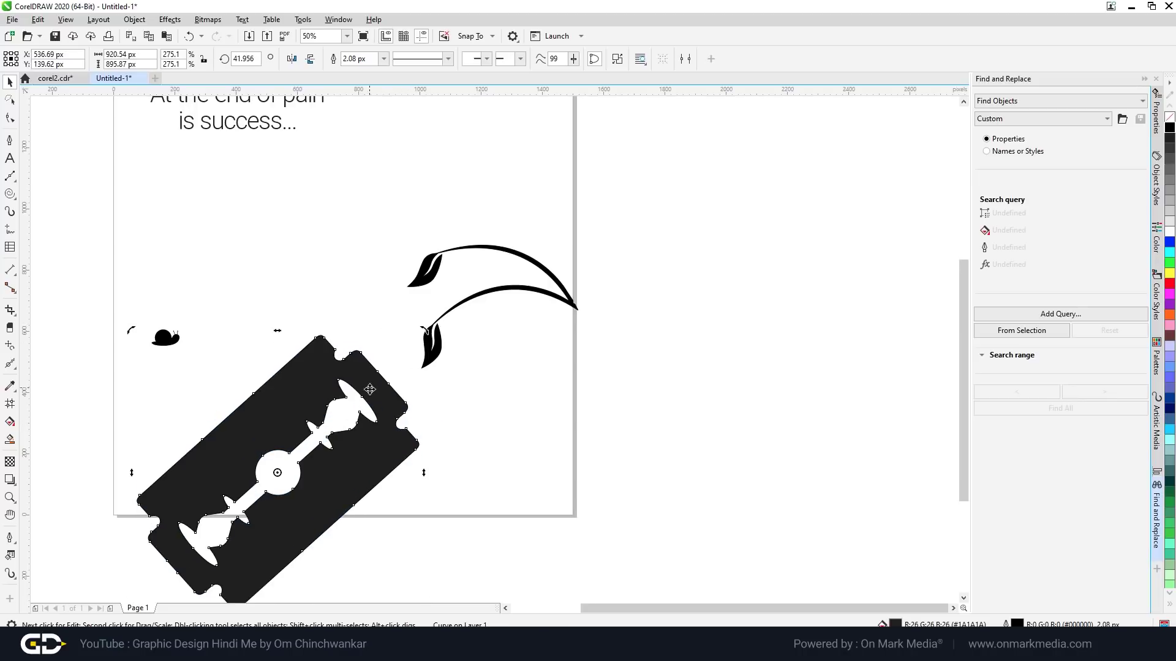
Enlarge and tilt the snail, and place it on the blade's upper edge near the blade's lower-left end.
click(196, 319)
drag(201, 313, 200, 314)
click(189, 346)
drag(200, 362, 182, 447)
Recolour the blade pure black (#000000) with the Color Eyedropper.
click(230, 458)
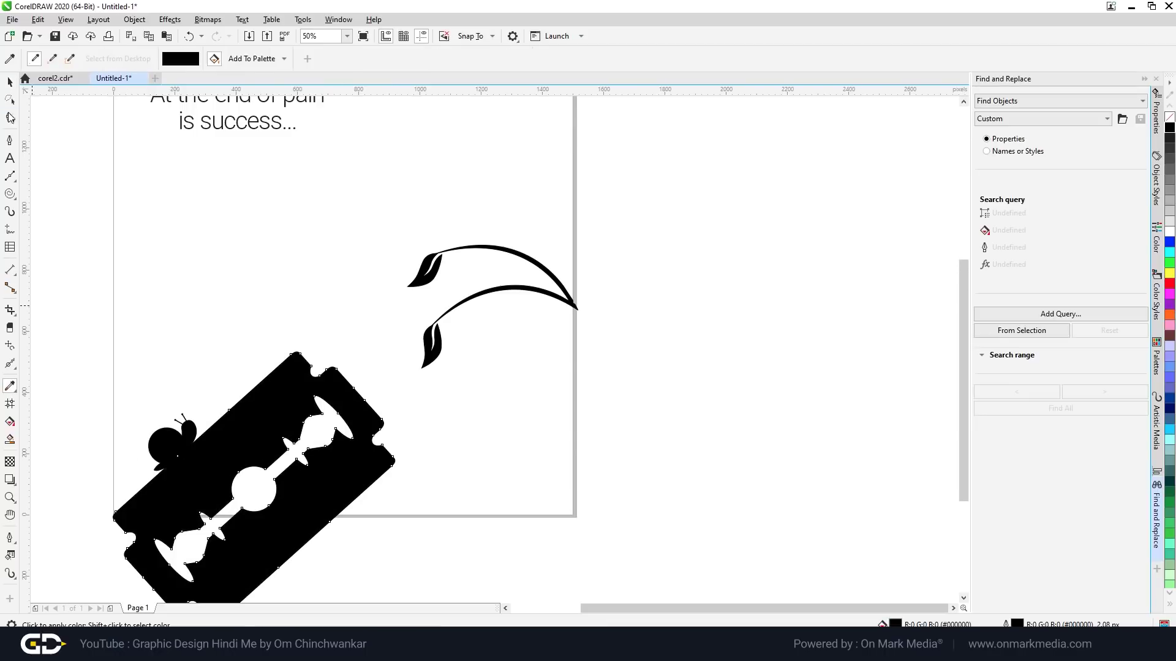
click(300, 249)
Fine-tune the snail's size and tilt it to about 48 degrees so it rests along the blade's edge.
scroll(134, 506, up, 1)
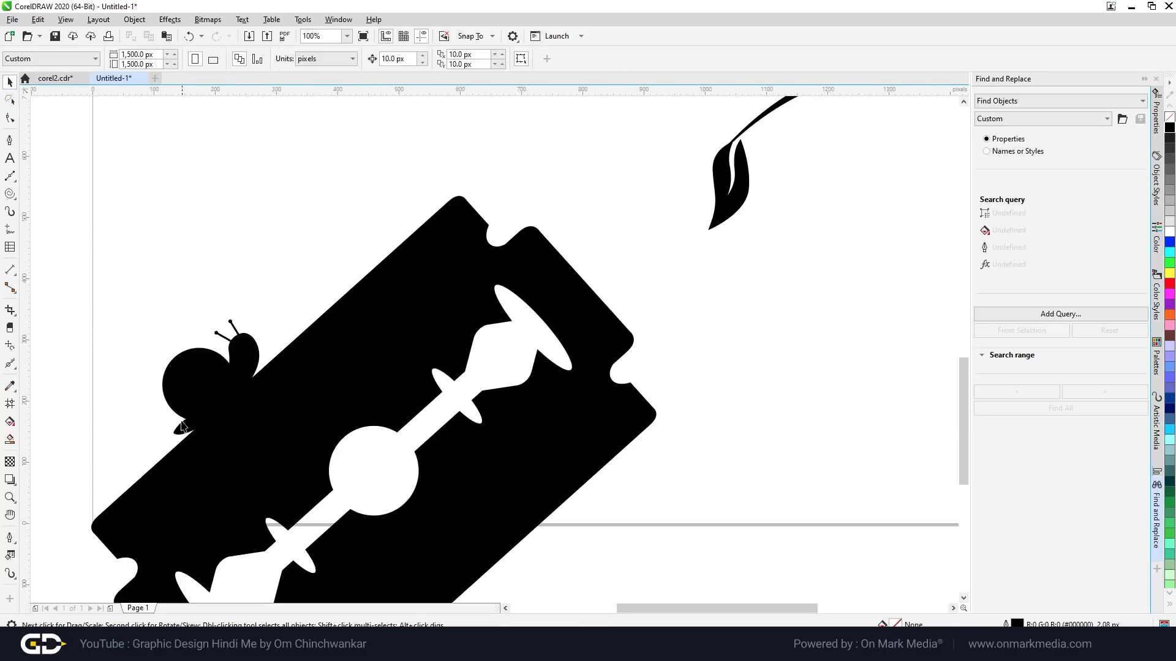
click(203, 379)
scroll(202, 379, up, 2)
drag(132, 454, 140, 446)
click(237, 366)
drag(276, 311, 265, 299)
click(184, 233)
scroll(232, 267, down, 2)
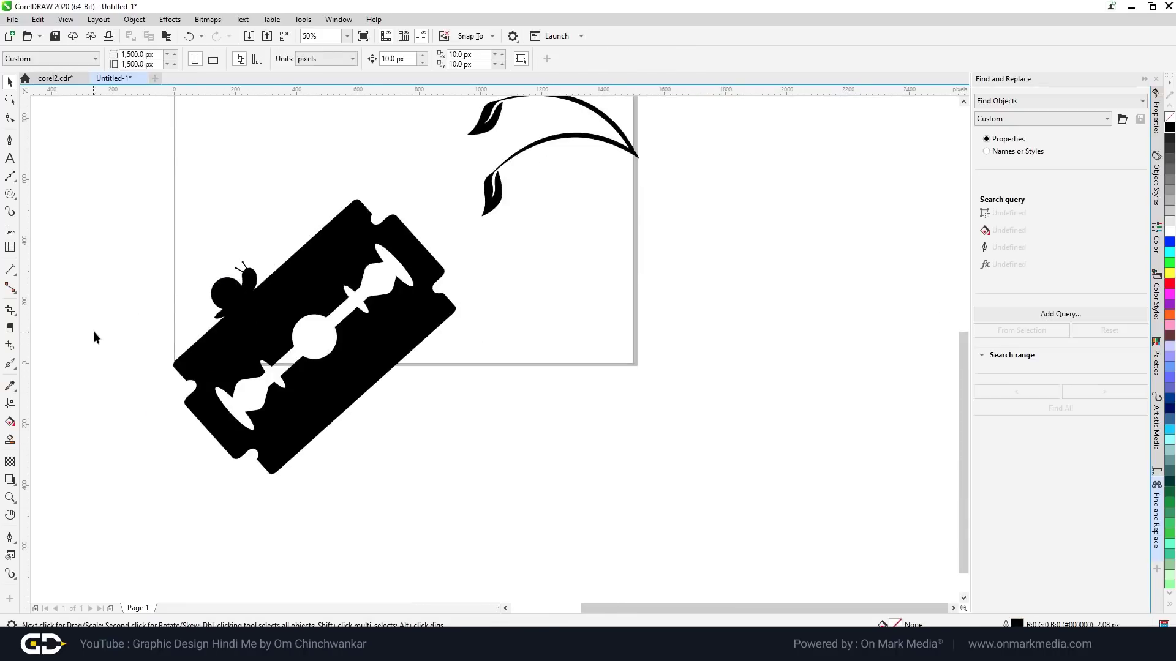
Set the outline width of the snail's shell to None.
scroll(226, 295, up, 3)
click(220, 307)
scroll(229, 299, down, 4)
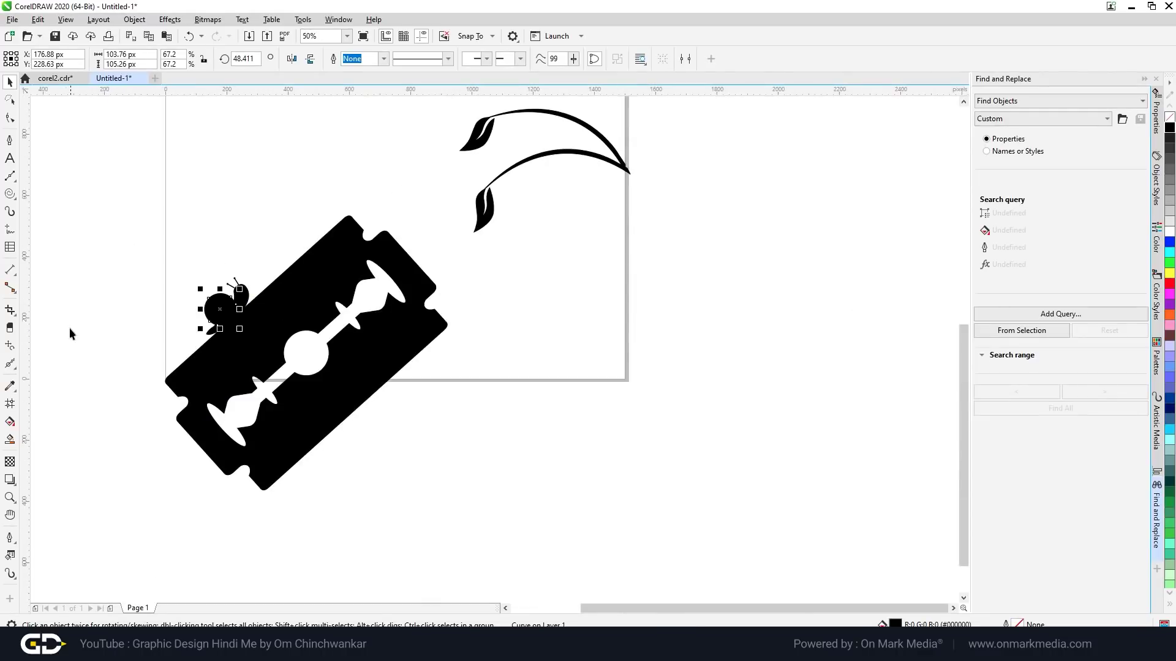
click(72, 329)
Move the node on the upper side of the snail's tail slightly down to slim the tail.
scroll(225, 317, up, 1)
scroll(226, 323, up, 3)
key(F10)
click(310, 218)
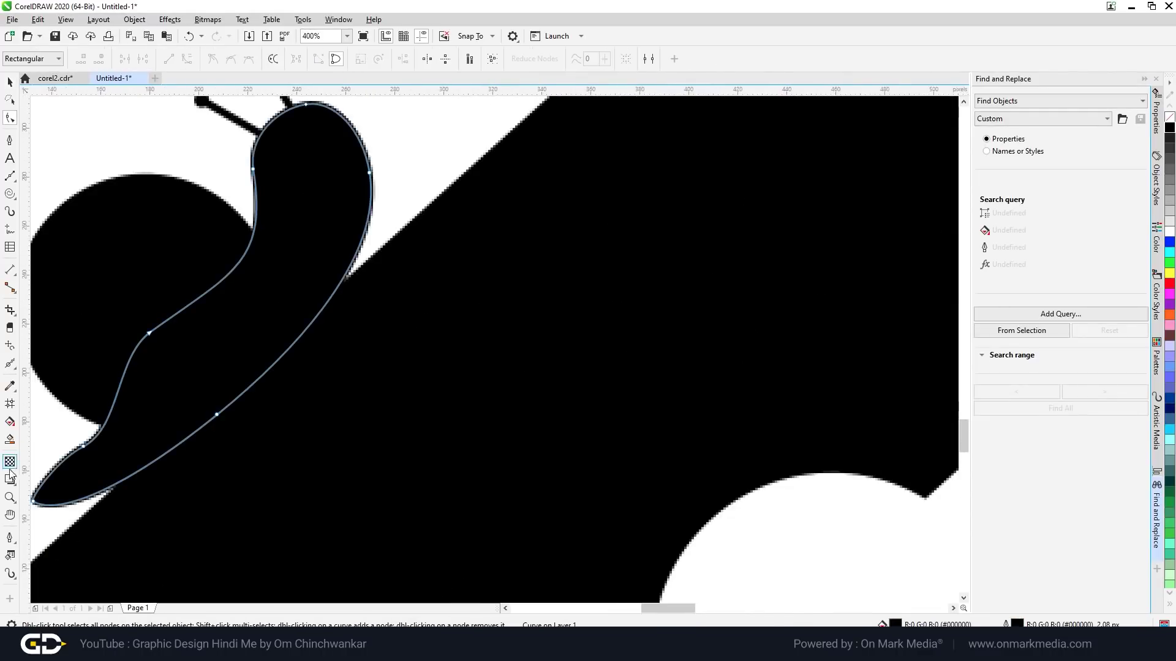
drag(84, 449, 79, 474)
scroll(171, 416, down, 2)
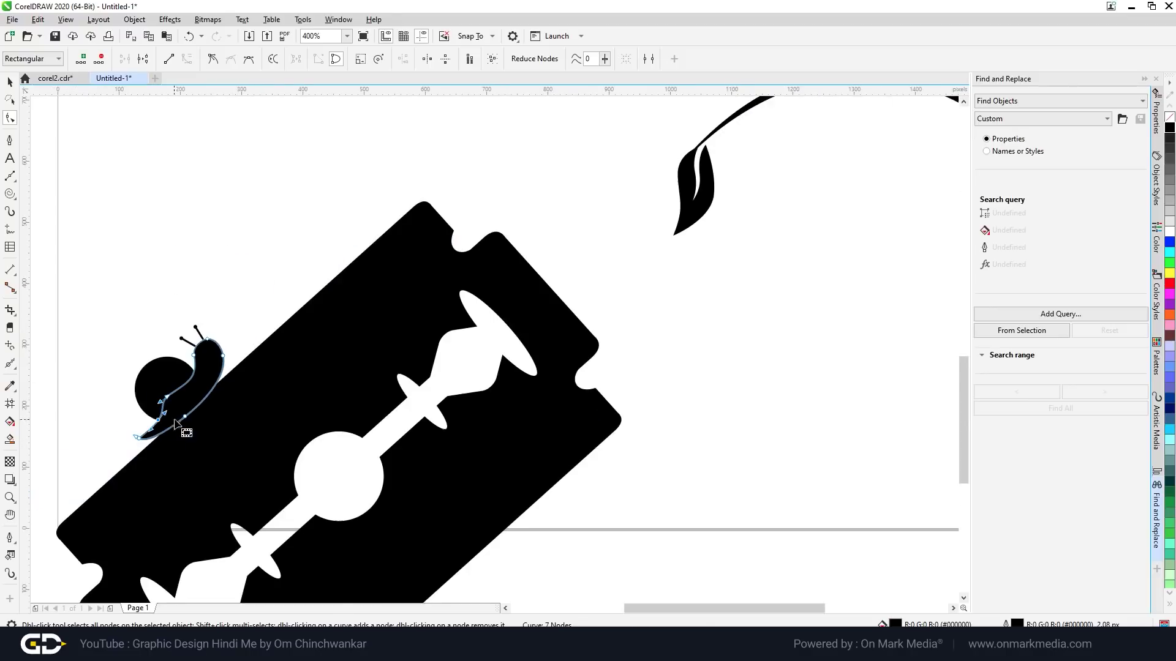
click(9, 82)
click(222, 195)
scroll(226, 264, down, 1)
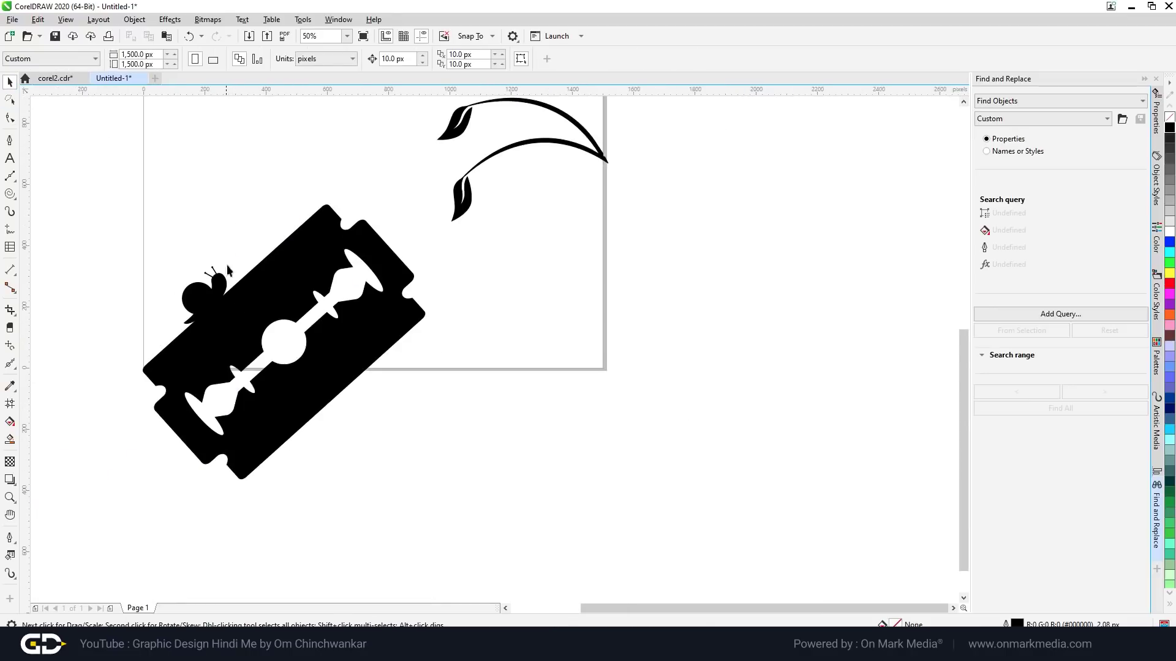
Adjust the node at the tip of the snail's tail to refine its point beside the blade.
scroll(183, 335, up, 3)
key(F10)
click(145, 342)
click(172, 349)
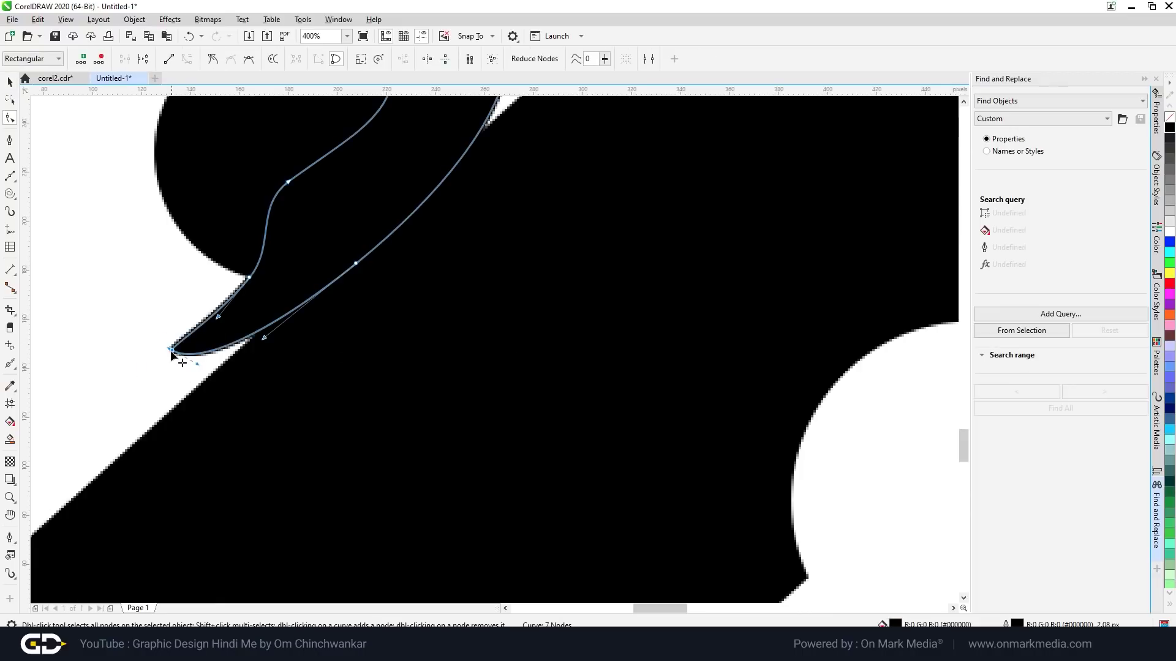
scroll(184, 350, down, 2)
click(123, 364)
click(10, 82)
click(205, 318)
scroll(223, 313, down, 1)
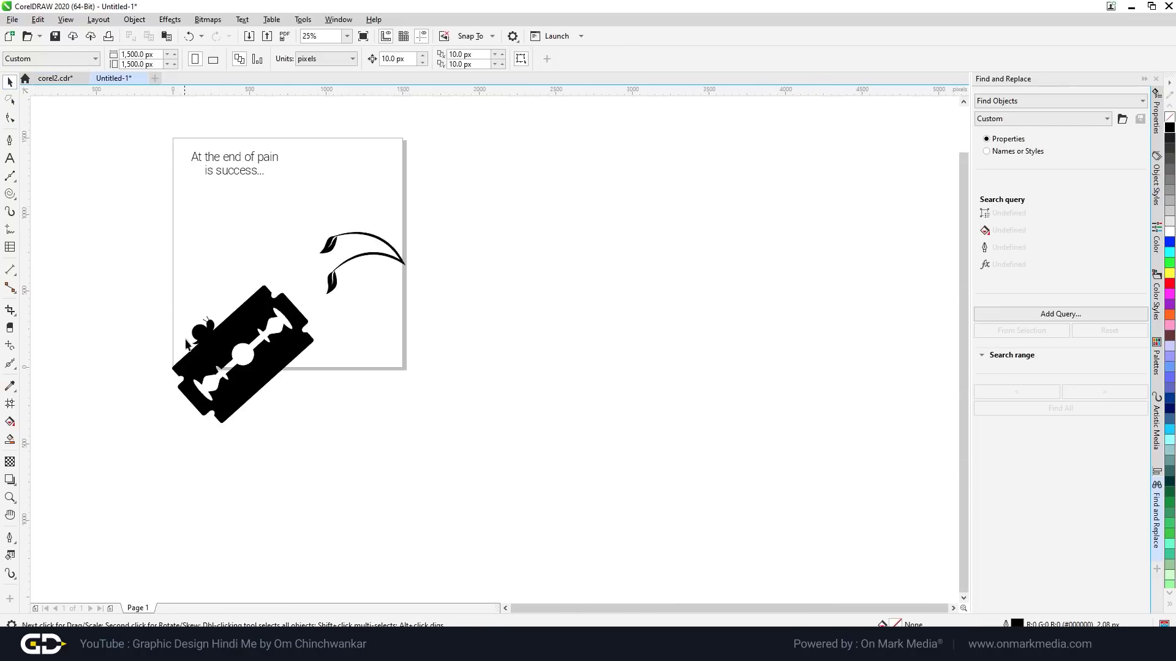
Replace the node where the leaf meets the upper stem with one farther along the stem, and smooth the leaf's outer curve.
scroll(363, 288, up, 1)
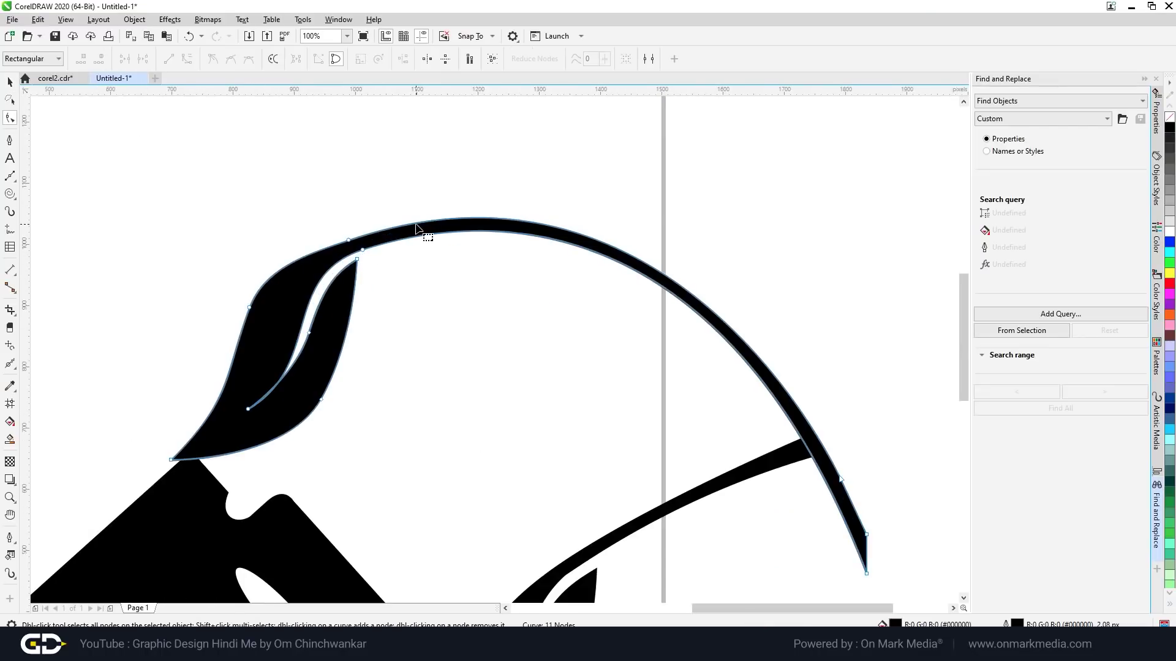
double_click(414, 226)
double_click(348, 242)
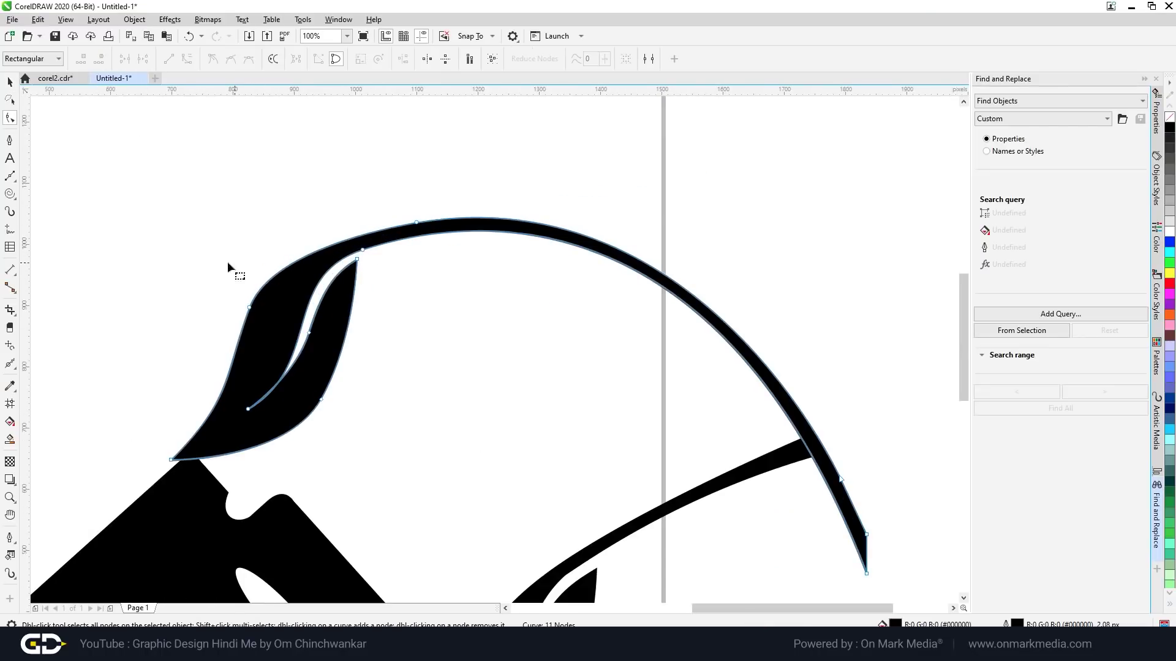
drag(234, 400, 240, 399)
drag(249, 308, 258, 309)
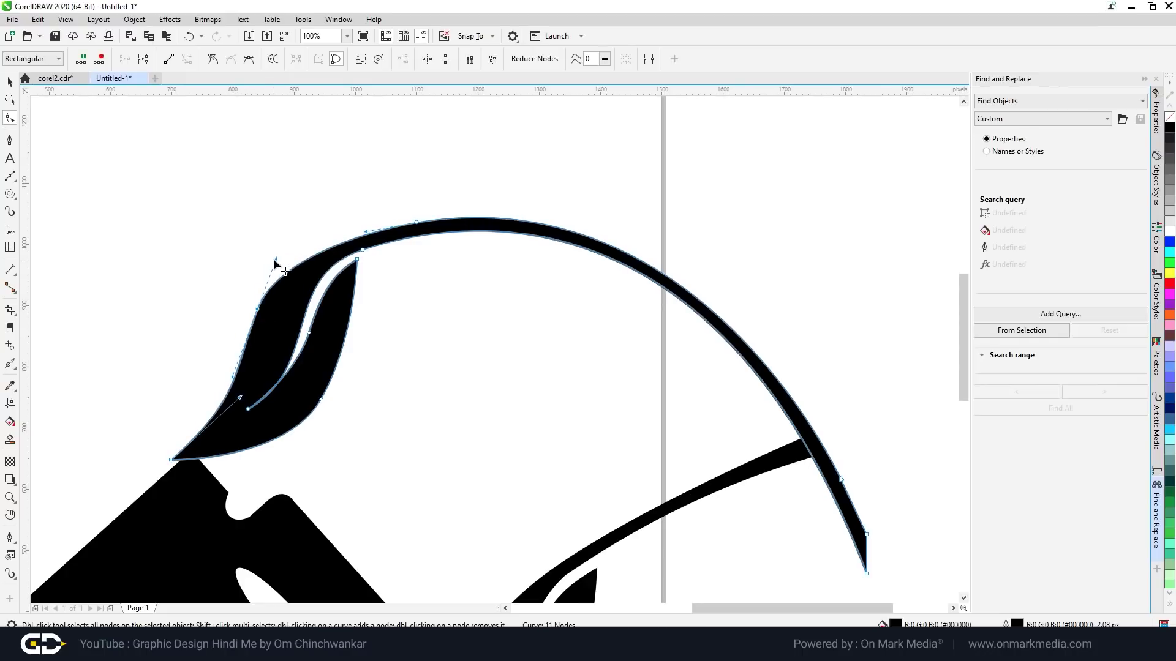
drag(276, 259, 291, 248)
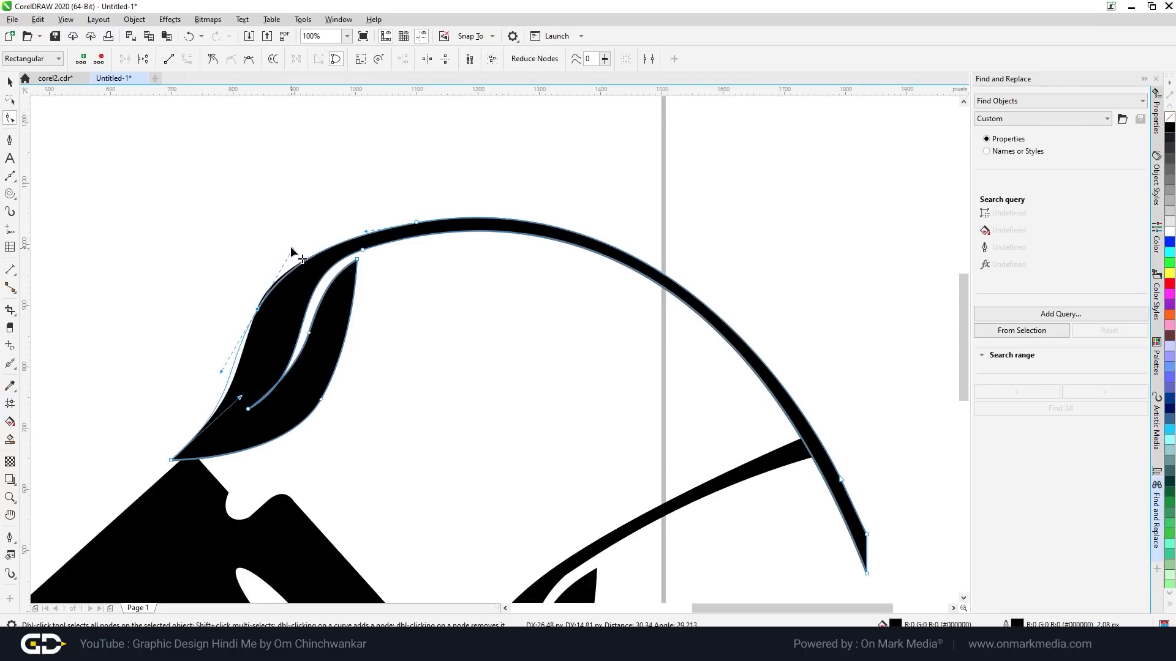
scroll(414, 312, down, 4)
click(10, 82)
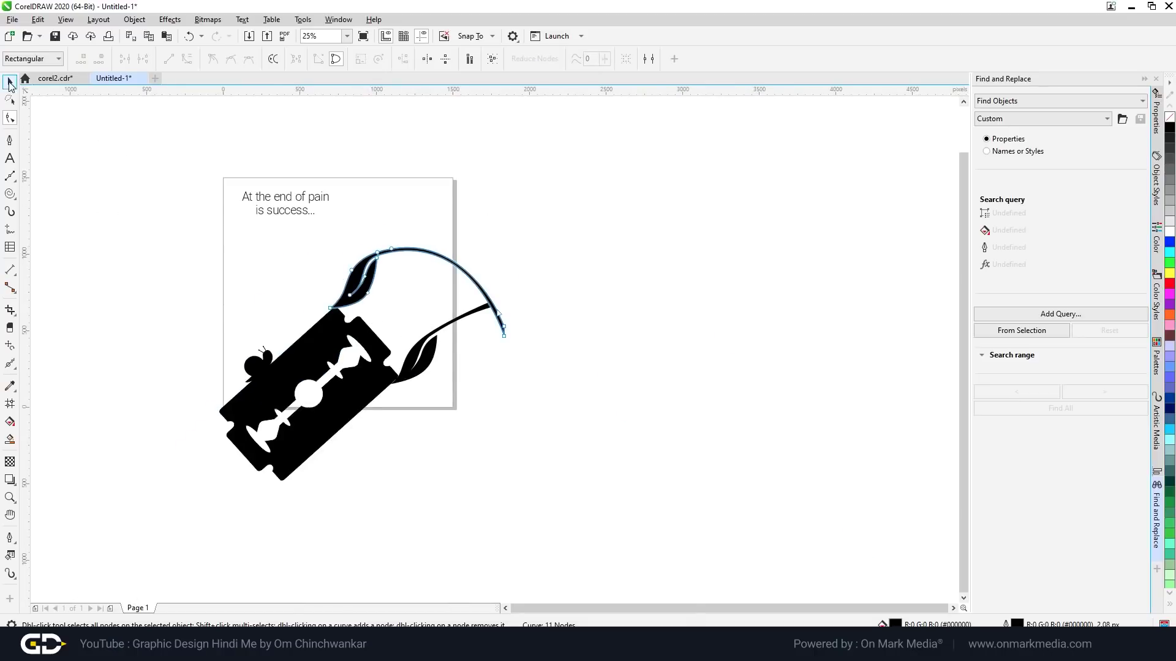
click(102, 233)
Enlarge the snail slightly and shift it up against the blade's edge.
scroll(367, 272, up, 1)
scroll(367, 273, down, 1)
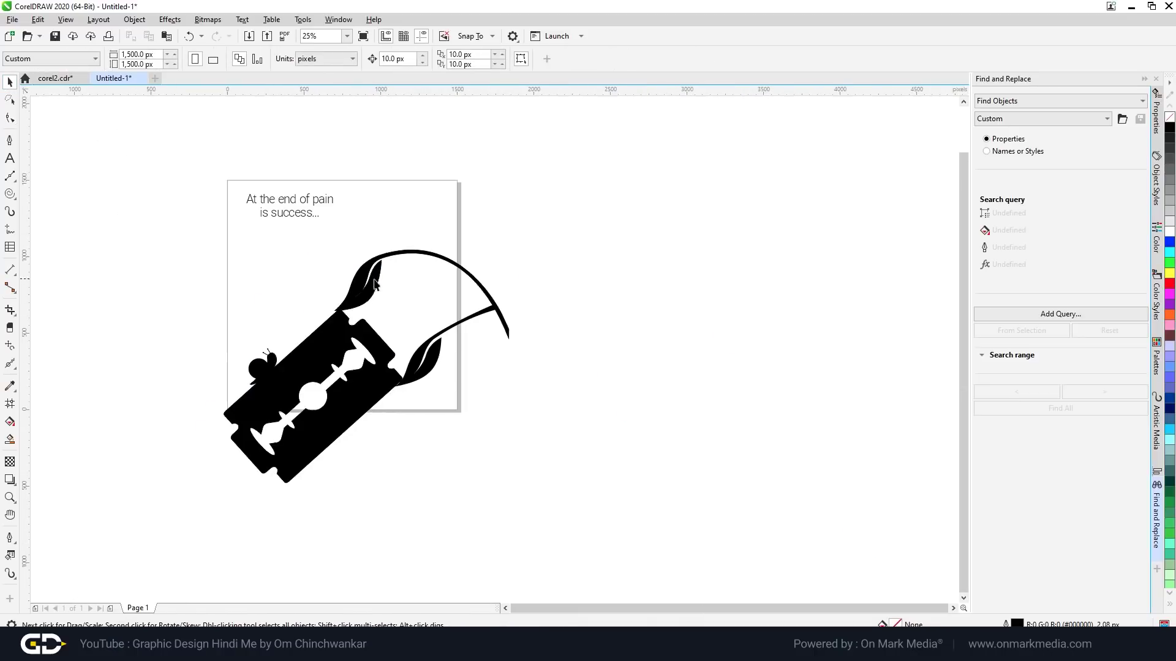
scroll(196, 340, up, 1)
click(293, 409)
drag(326, 363, 333, 356)
drag(308, 401, 310, 394)
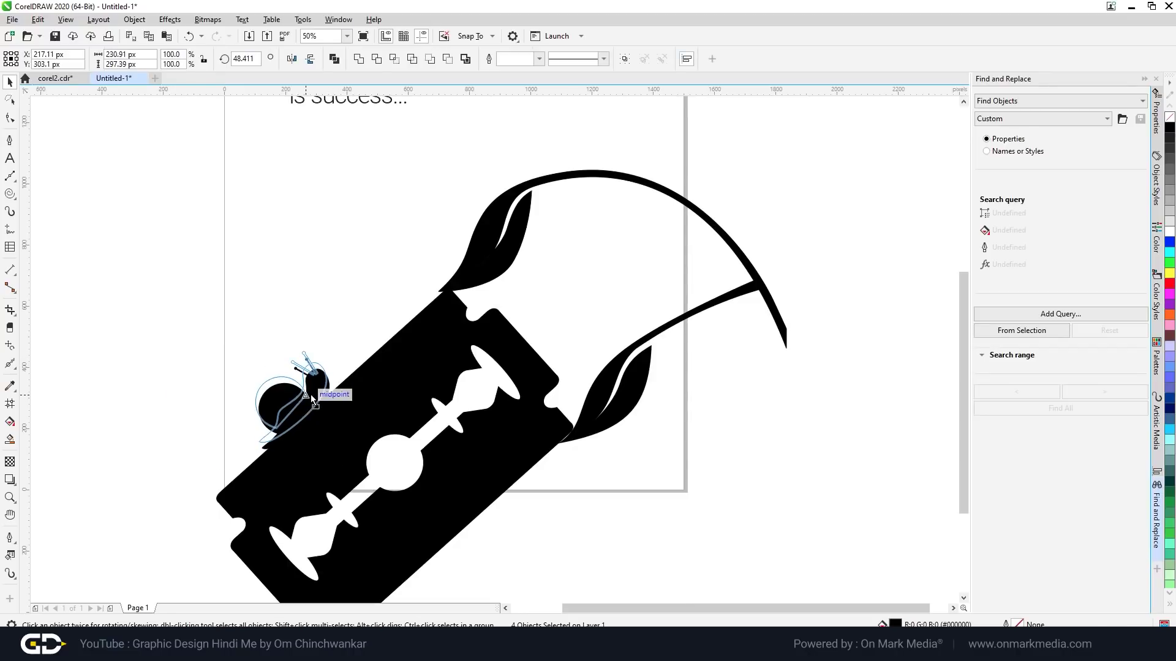
click(309, 315)
scroll(309, 315, down, 1)
scroll(413, 223, up, 1)
scroll(412, 224, down, 1)
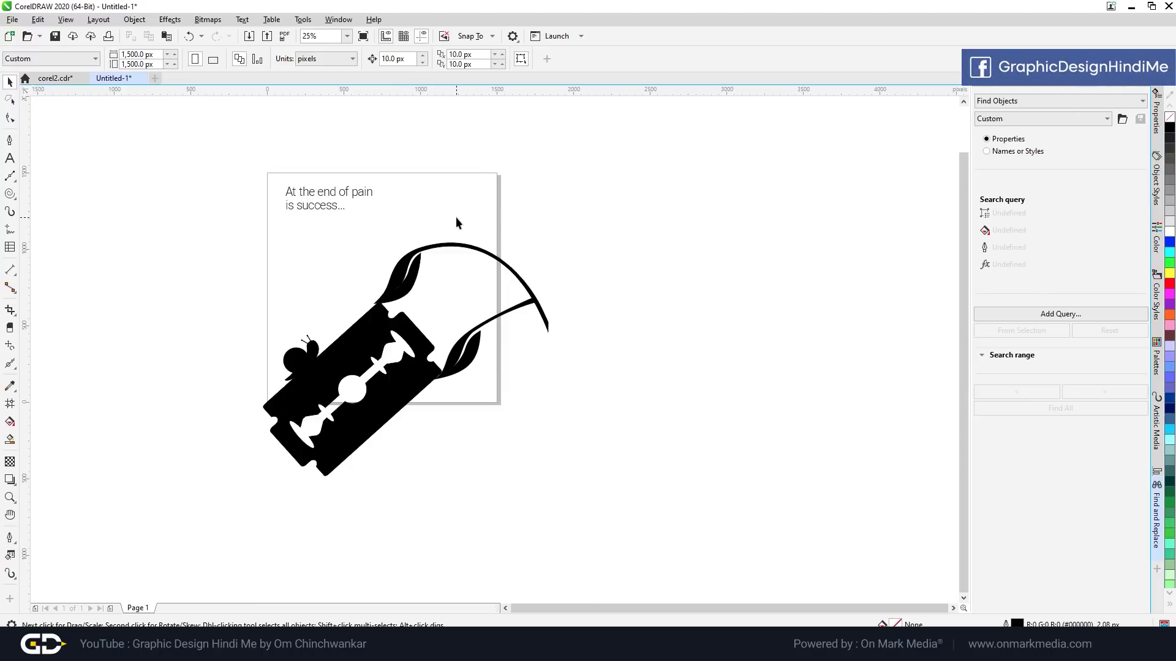
scroll(400, 218, up, 1)
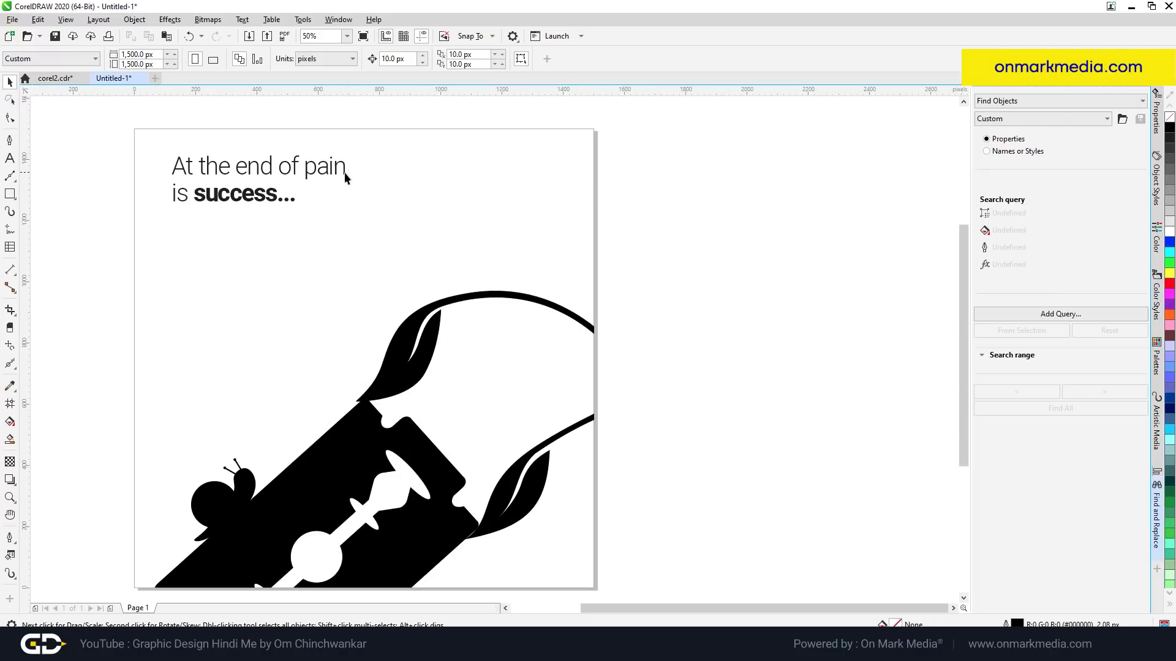
scroll(294, 181, down, 1)
scroll(279, 283, up, 1)
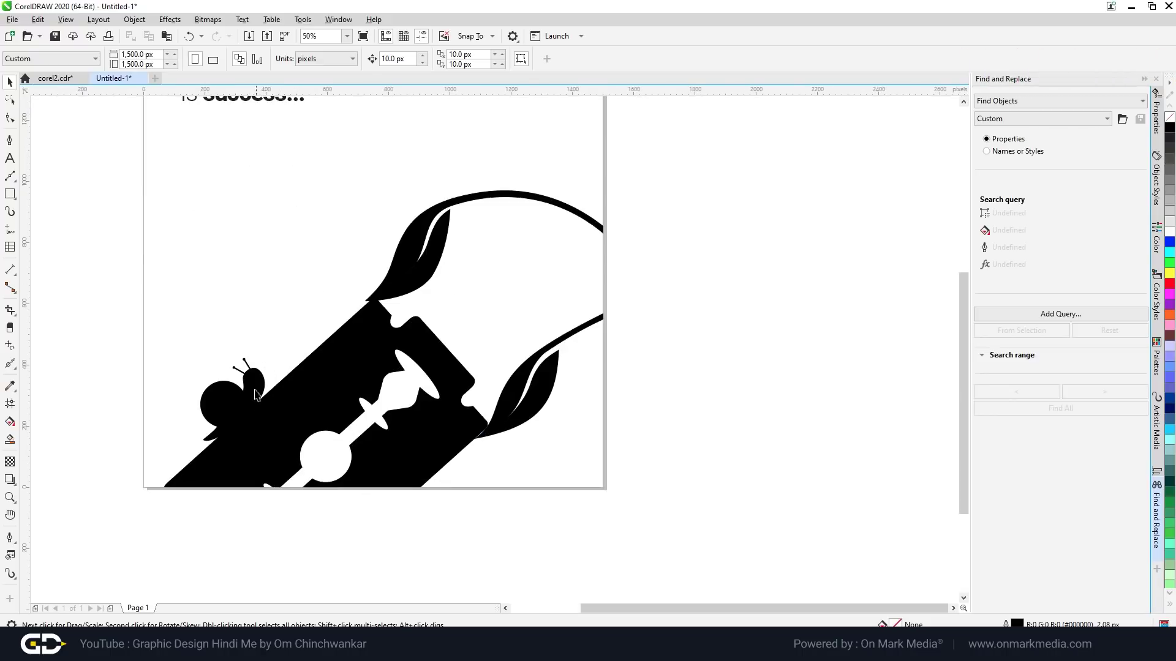